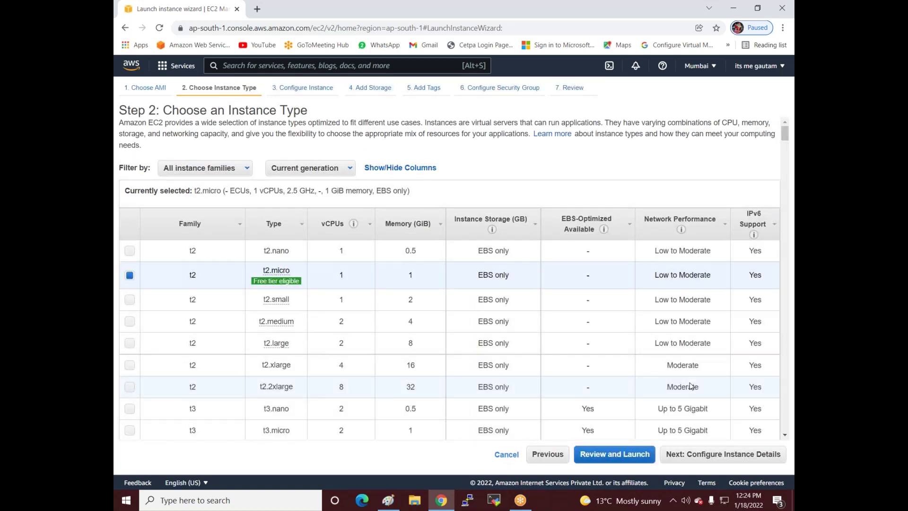
Step: Keep the default instance details and storage, and add a Name tag with the value Vm1
left_click(672, 454)
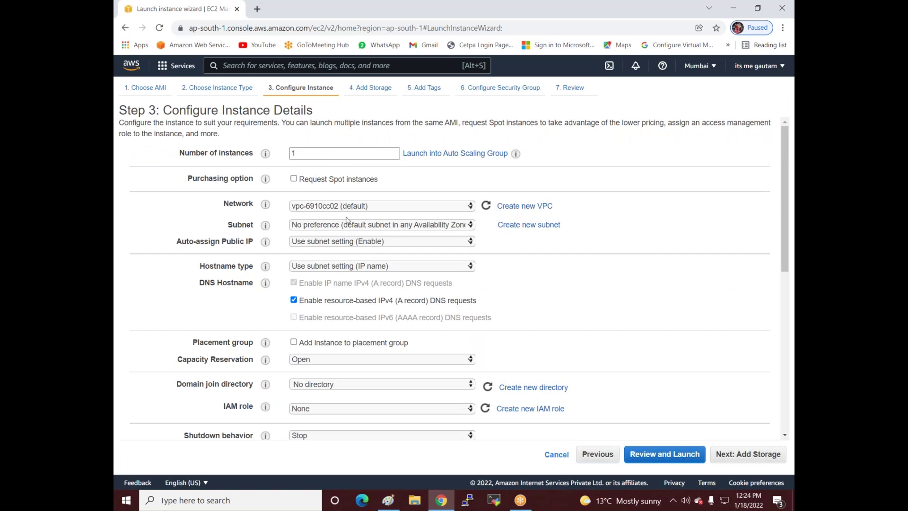
left_click(733, 456)
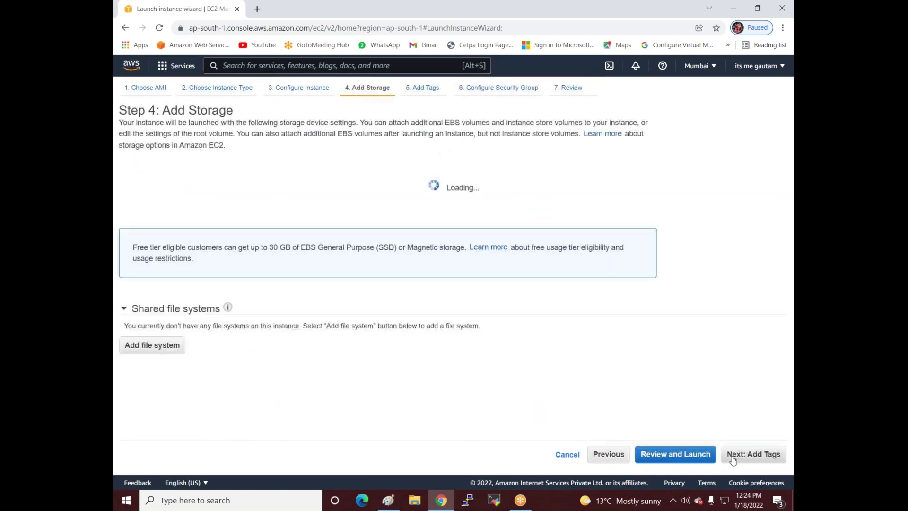
left_click(733, 456)
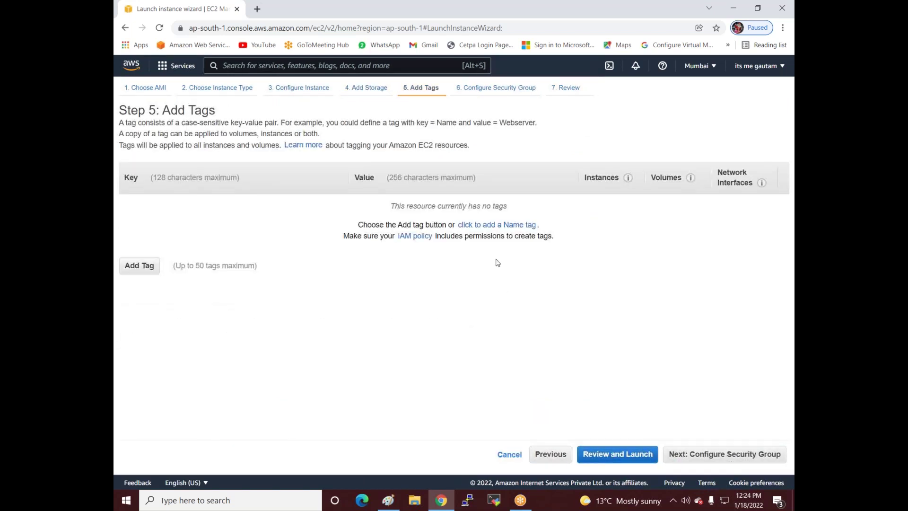
left_click(496, 225)
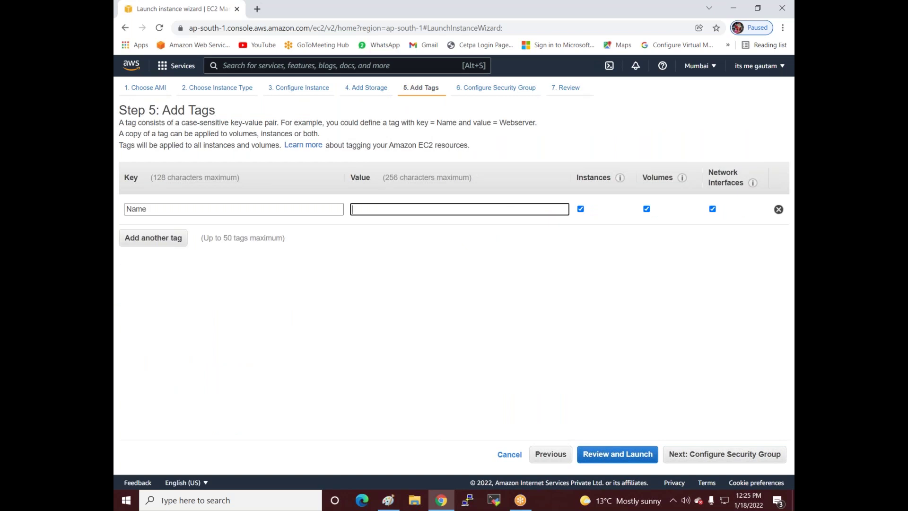
type("Vm1")
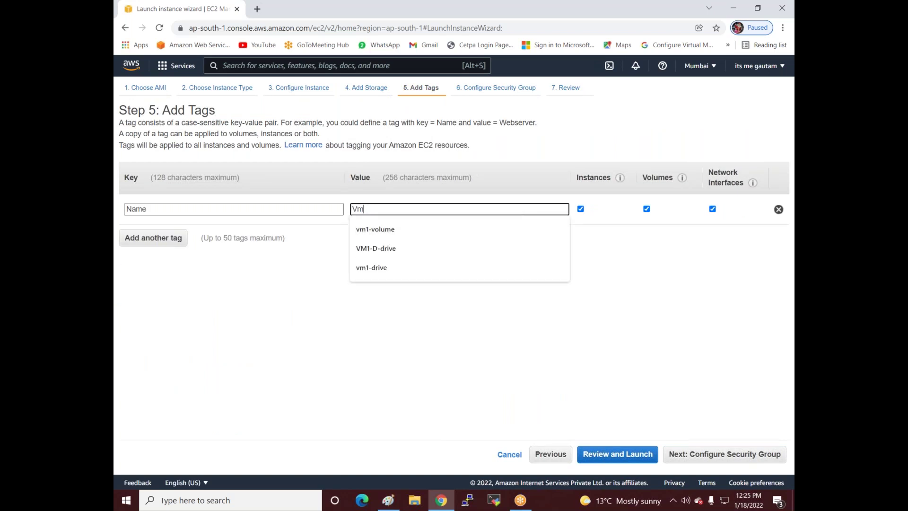
left_click(677, 245)
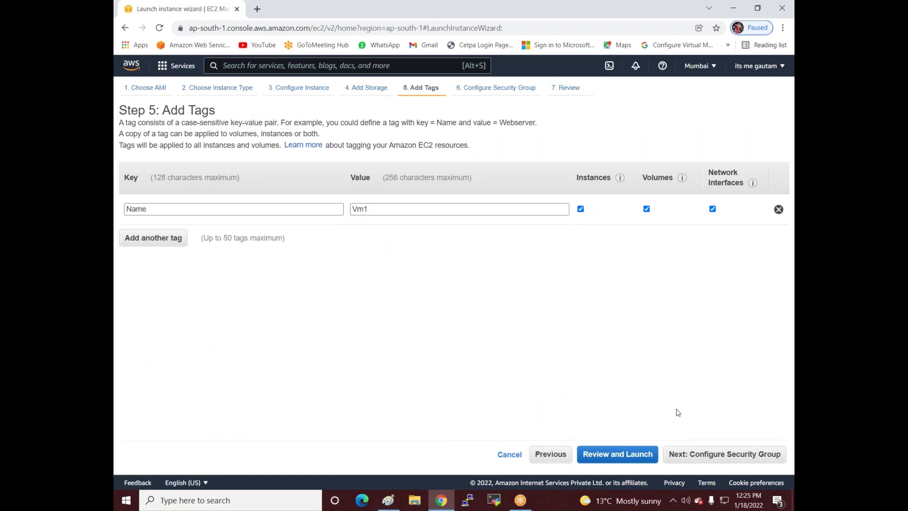
Step: Launch the instance with the default new security group and the existing key pair Linux-2022, and view the instances list
left_click(683, 458)
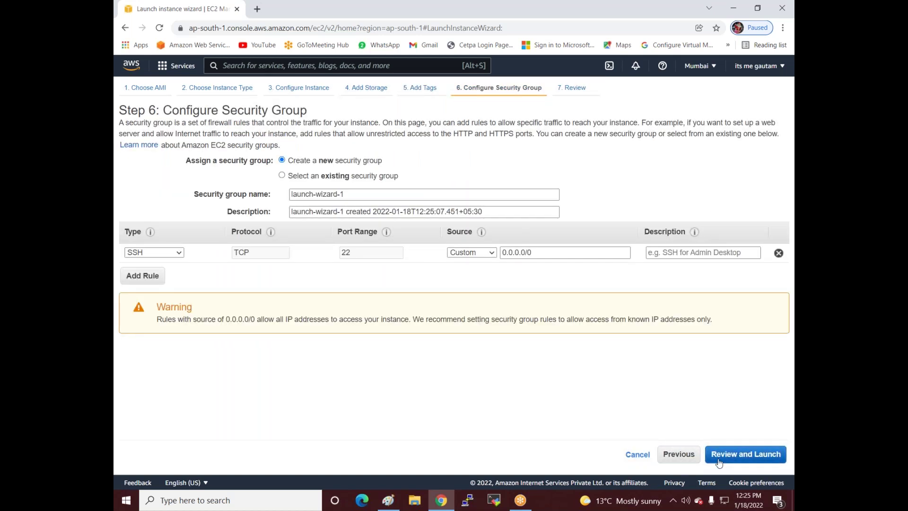
left_click(719, 462)
left_click(767, 454)
left_click(332, 313)
left_click(322, 331)
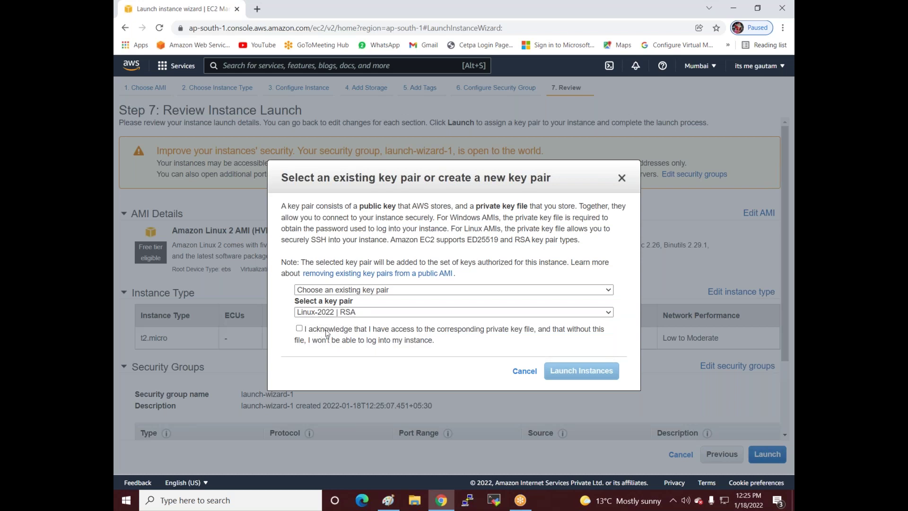
left_click(321, 333)
left_click(561, 376)
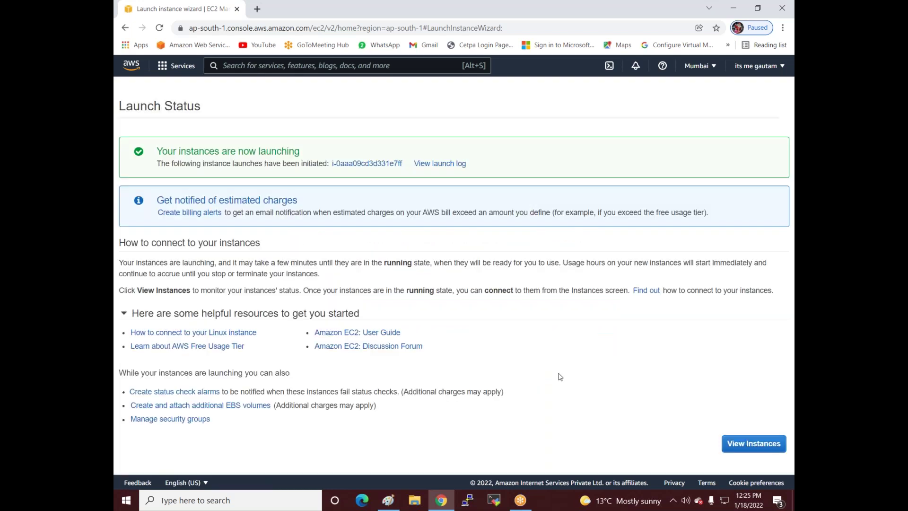
left_click(753, 446)
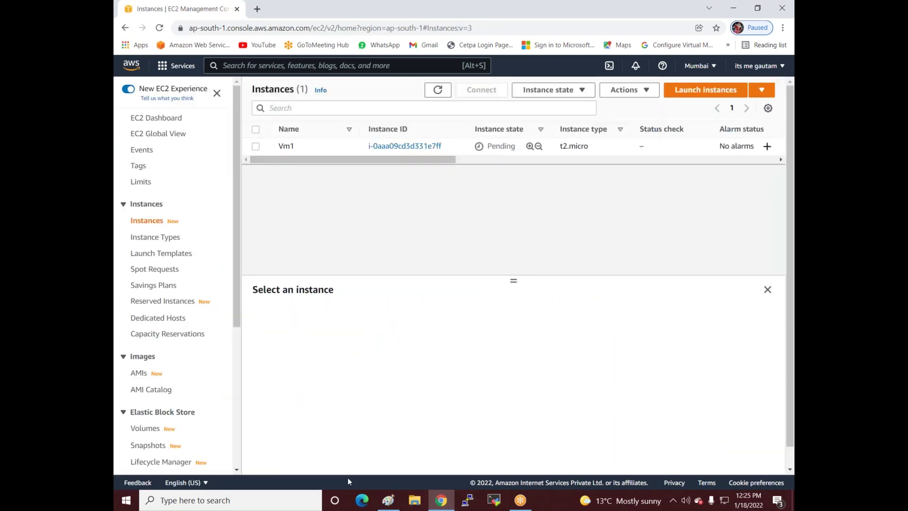
Step: Switch to Paint and draw a tall rounded rectangle and a wider one to its right on a blank canvas area
left_click(390, 500)
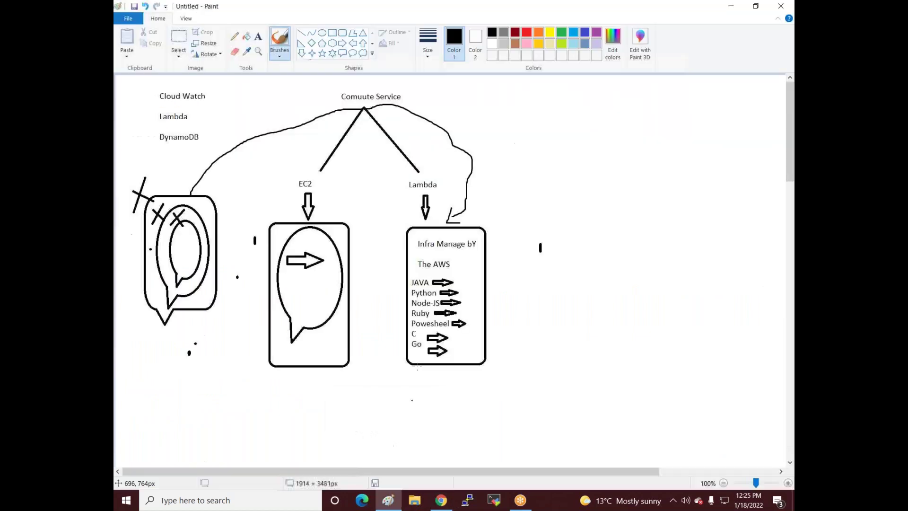
scroll(406, 341, "down", 10)
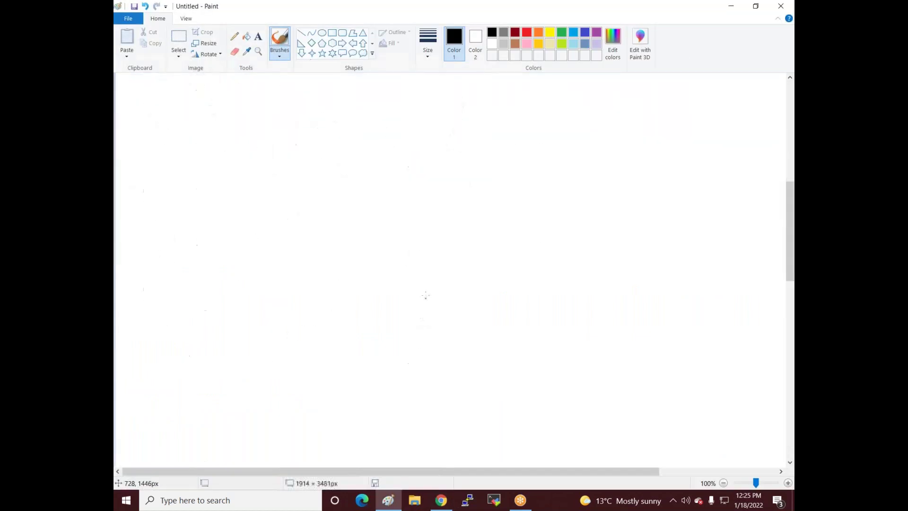
left_click(342, 32)
mouse_move(246, 119)
left_mouse_down()
mouse_move(245, 260)
mouse_move(332, 285)
left_mouse_up()
left_click(424, 234)
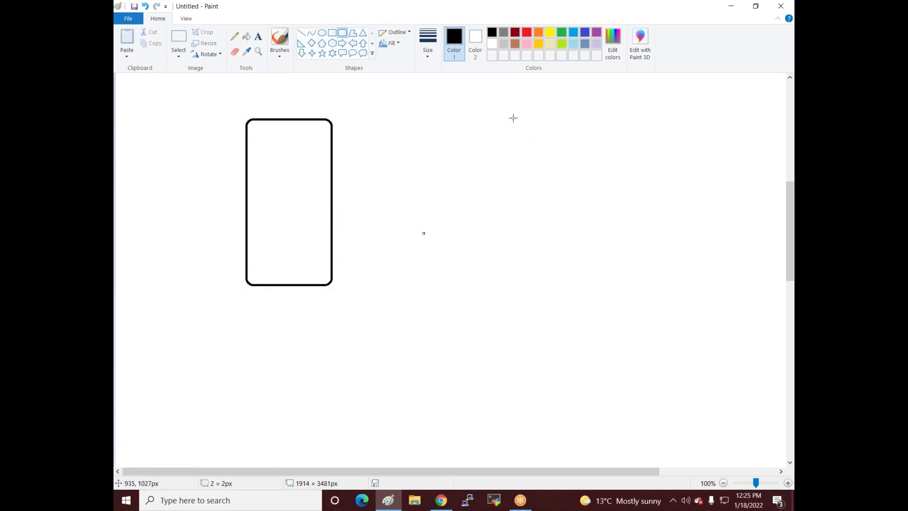
left_click_drag(507, 114, 679, 283)
left_click_drag(607, 184, 605, 184)
left_click(454, 187)
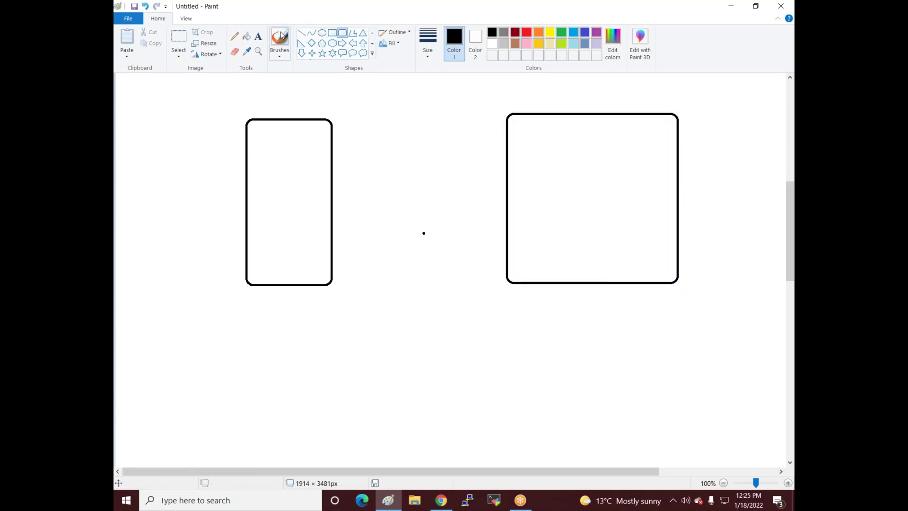
Step: Label the narrow rectangle Code above and Lambda below, and label the wide rectangle EC2 below
left_click(259, 38)
left_click(268, 104)
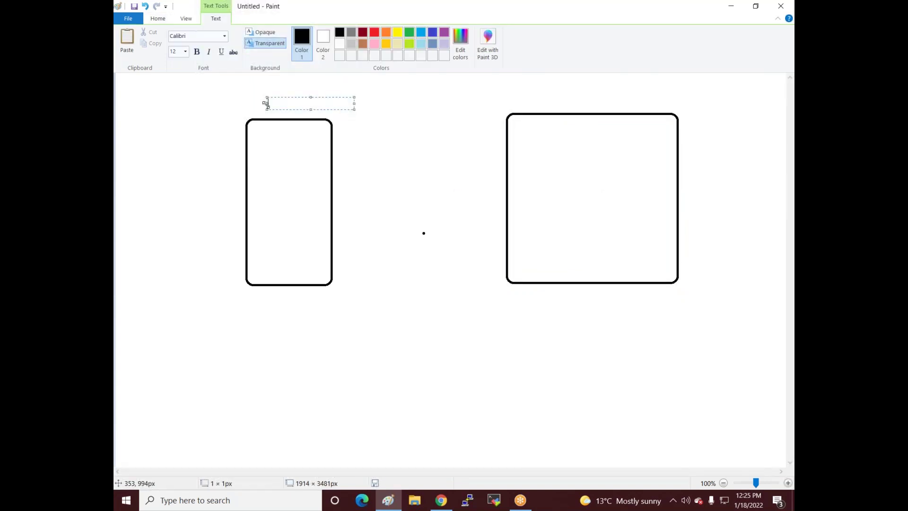
type("Code")
left_click(395, 148)
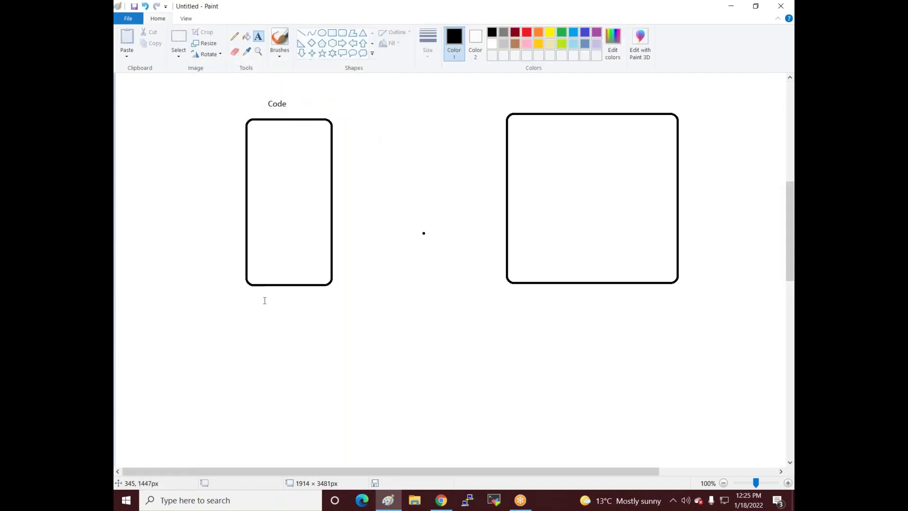
left_click(263, 295)
type("Lam")
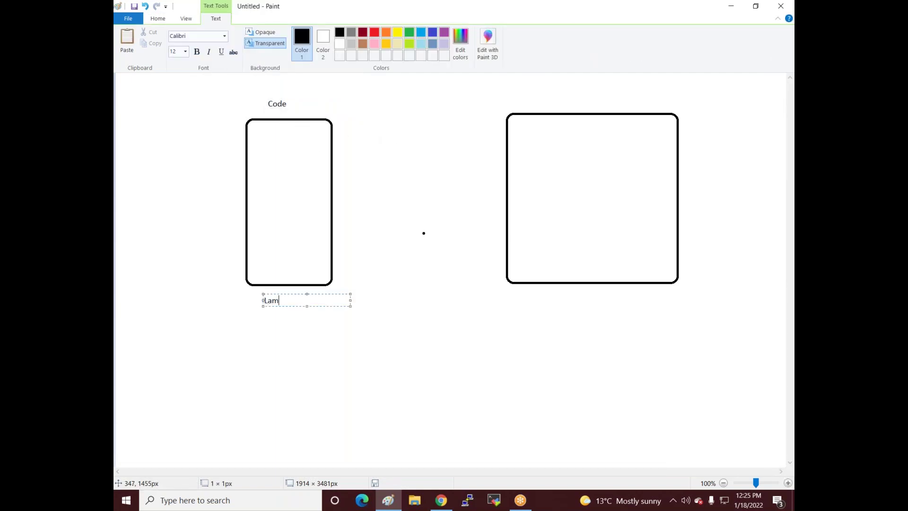
type("bda")
left_click(363, 208)
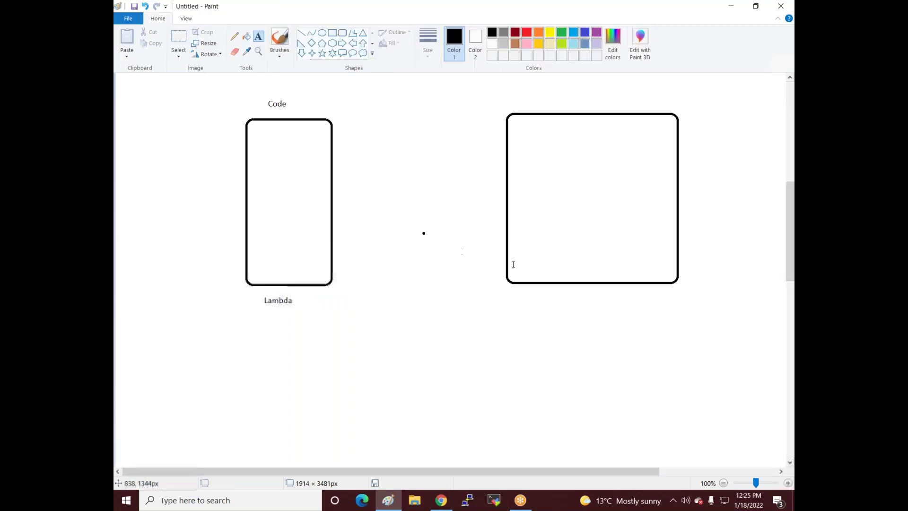
left_click(549, 294)
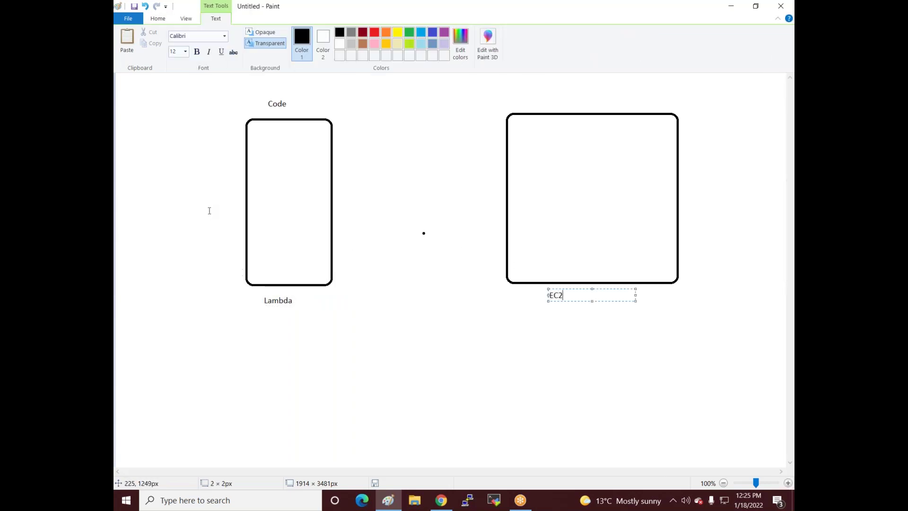
left_click(360, 109)
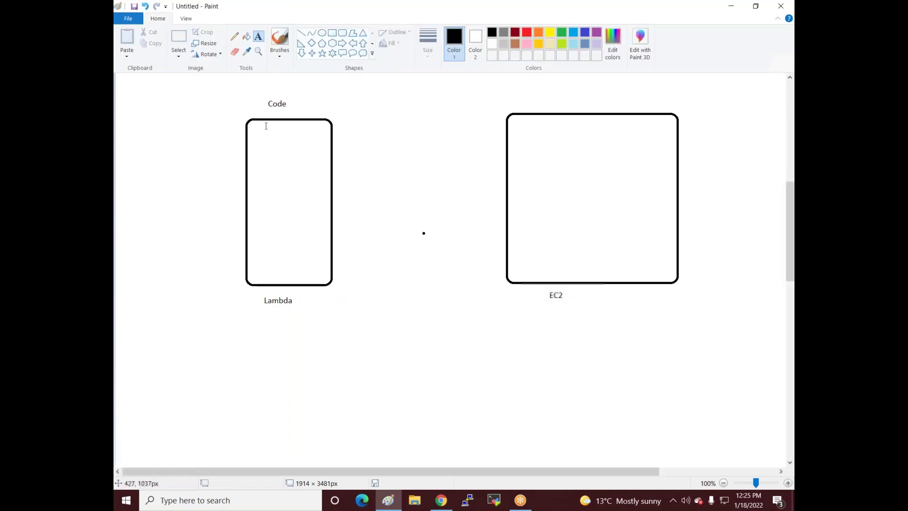
Step: Draw a right-pointing block arrow from the Lambda rectangle to the EC2 rectangle
left_click(342, 43)
left_click_drag(334, 163, 507, 180)
left_click(494, 207)
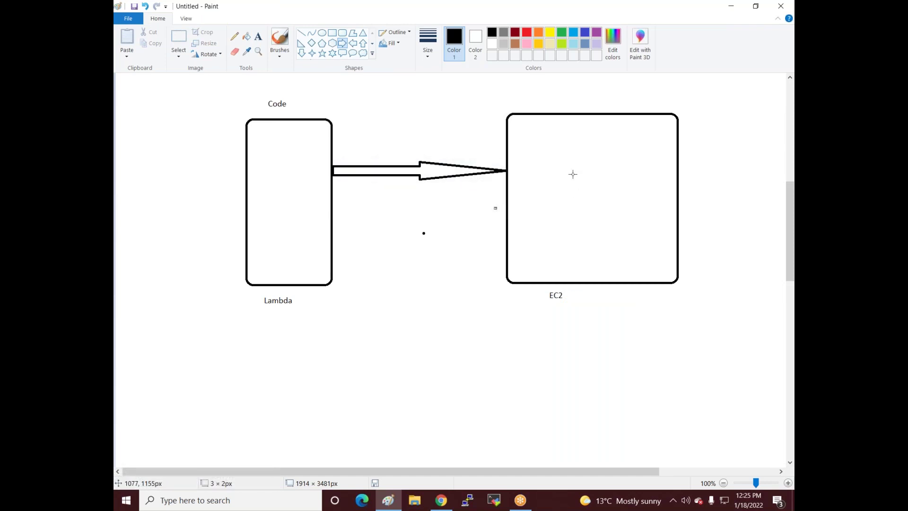
Step: Draw a rounded callout inside the wide rectangle and label it EC2 beside its tail
left_click(342, 53)
left_click_drag(566, 119, 623, 220)
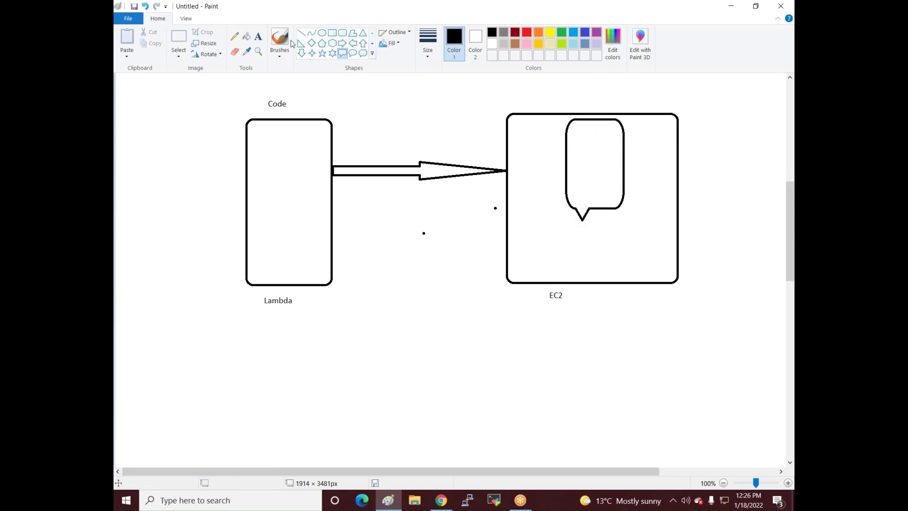
left_click(258, 36)
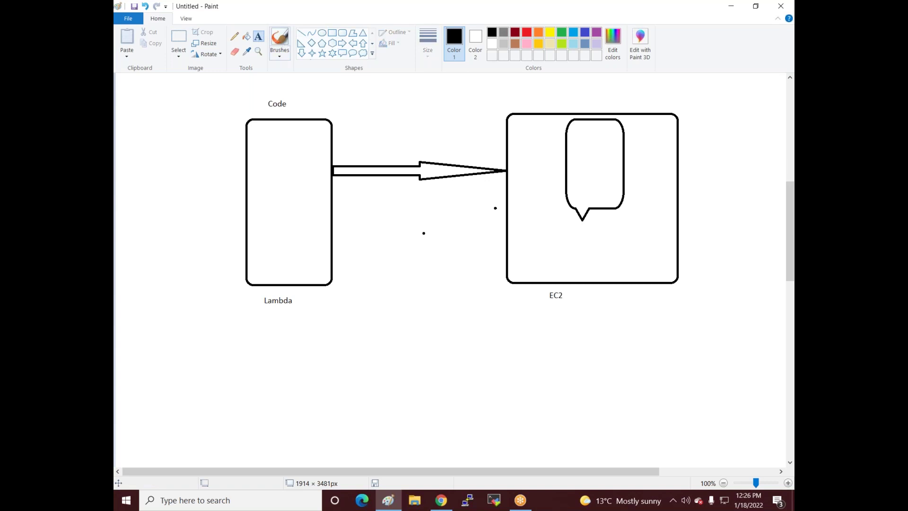
left_click(591, 223)
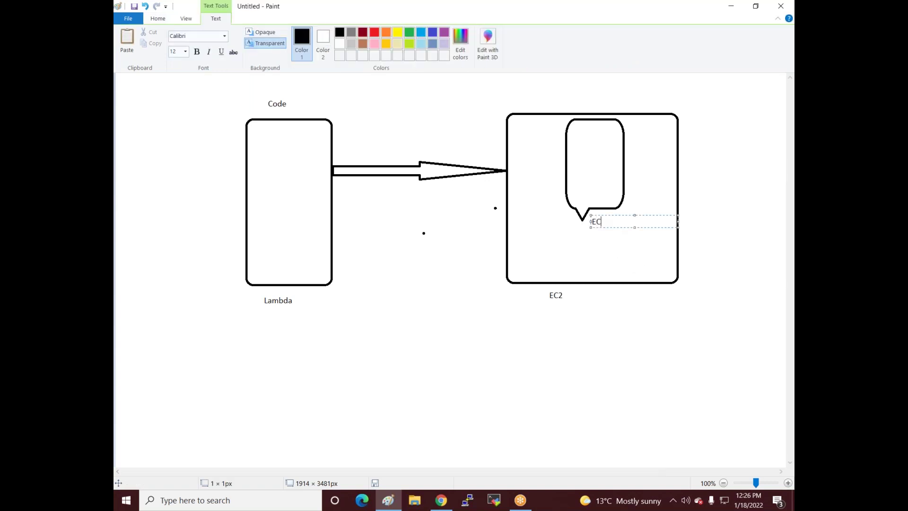
left_click(298, 245)
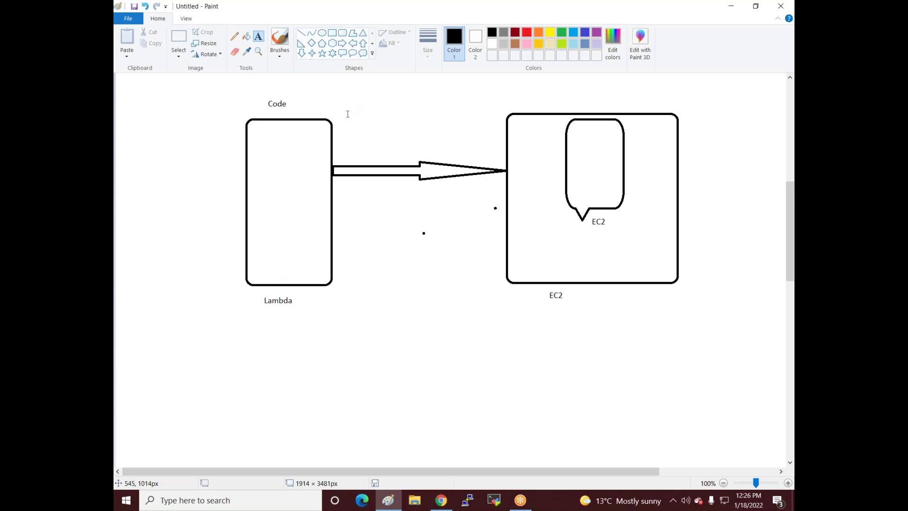
Step: Write the note "IAM ROle" with "Lambda---- Ec2-full-access" two blank lines below, to the left of the Lambda rectangle
left_click(157, 122)
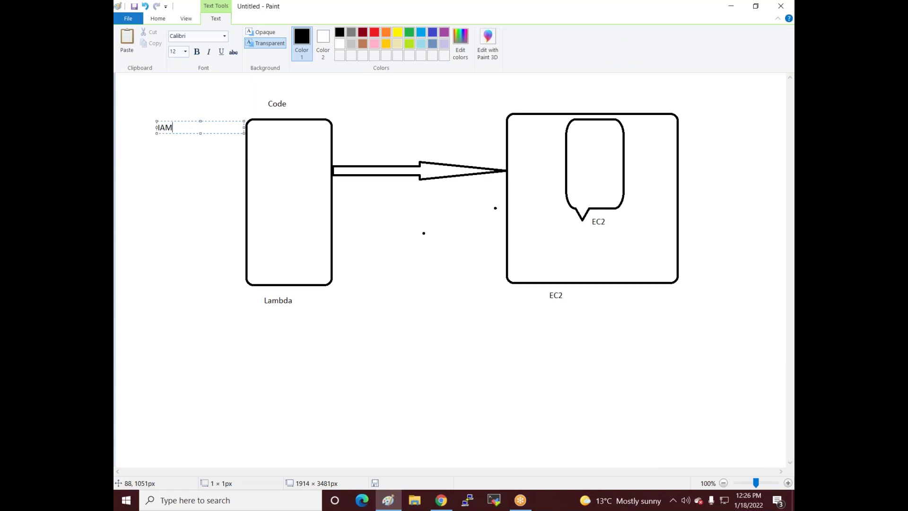
type("IAM R")
key("Return")
key("Return")
key("Return")
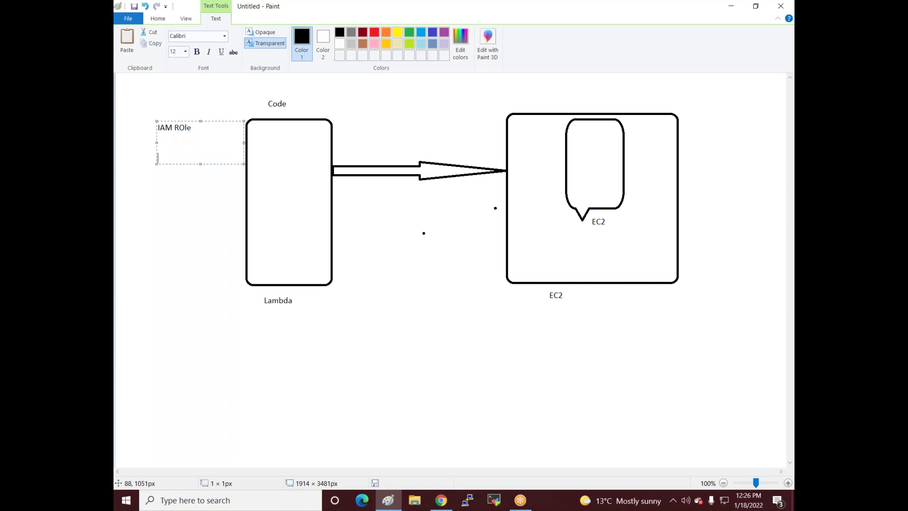
type("Lambda---- Ec2-full-ac")
type("cess")
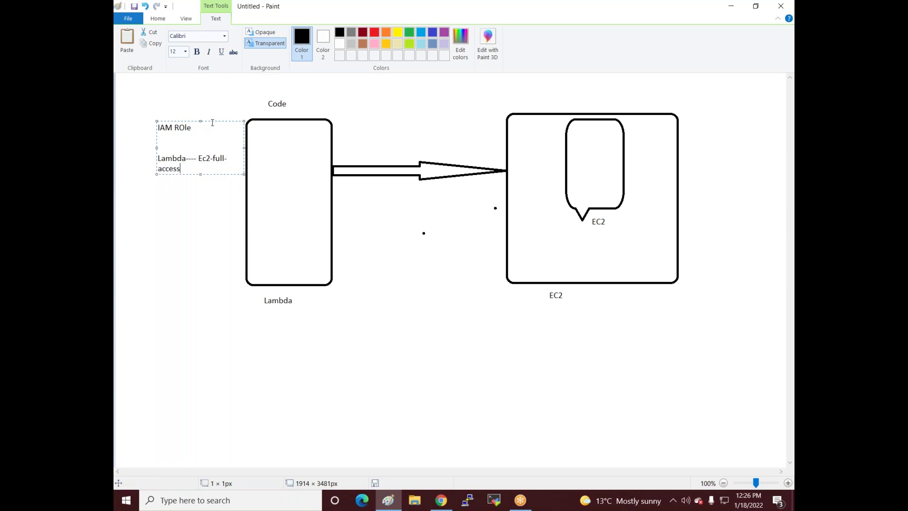
Step: Move the IAM note to the canvas's left edge and widen it so Ec2-full-access fits on one line
left_click_drag(212, 121, 171, 119)
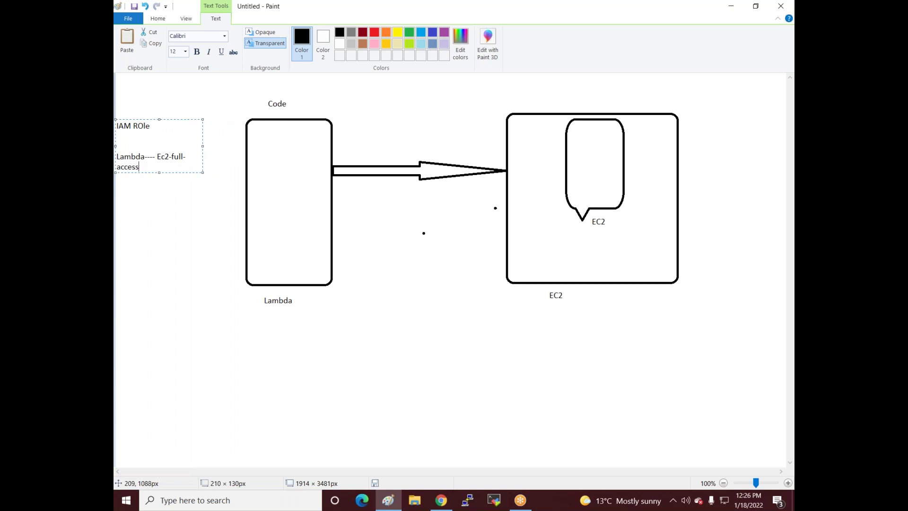
left_click_drag(202, 146, 235, 146)
left_click(203, 204)
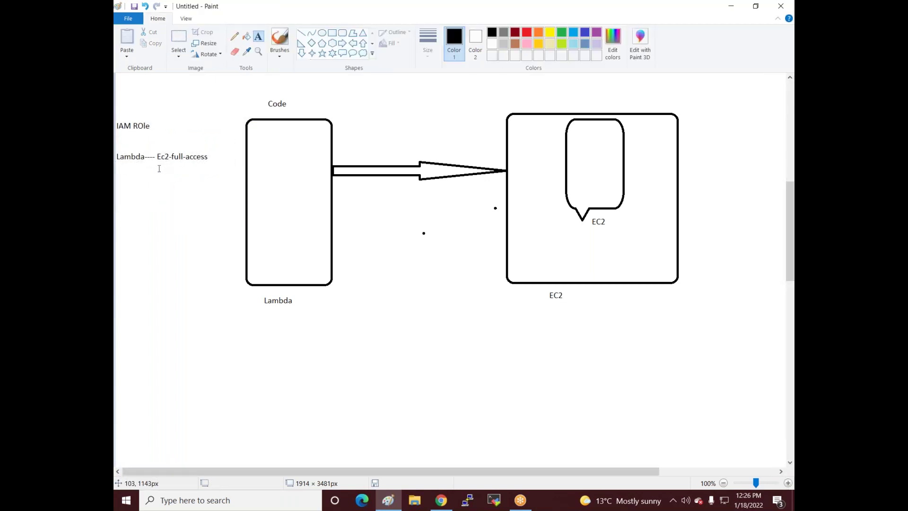
Step: Add the text RDS and VPC on separate lines below Ec2-full-access
left_click(158, 169)
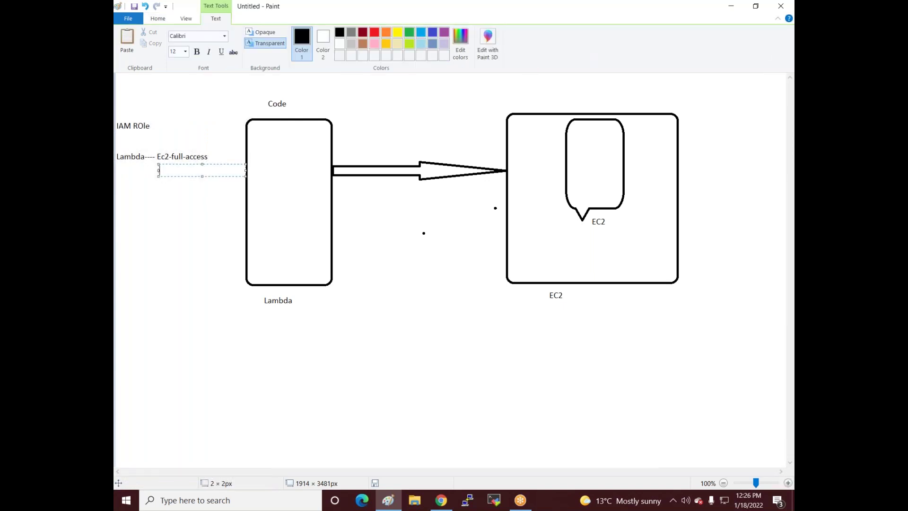
type("RDS")
key("Return")
type("VPC")
key("Return")
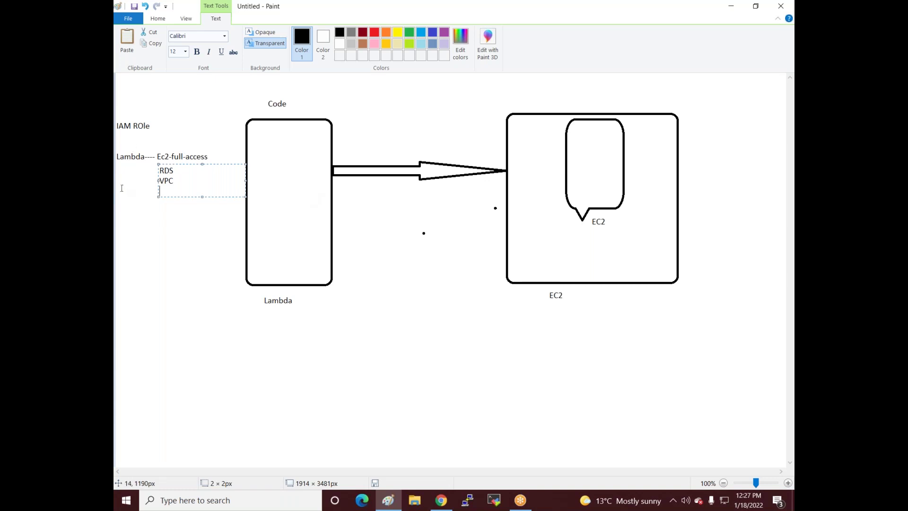
left_click(281, 183)
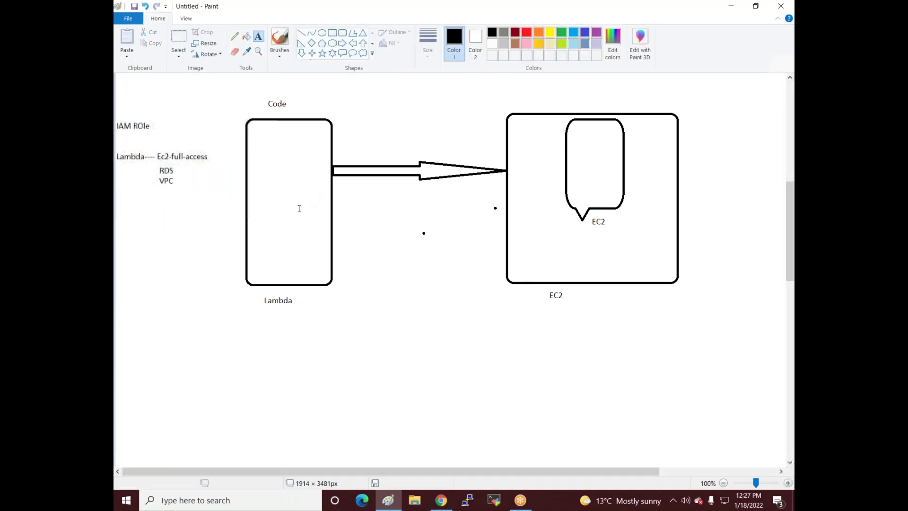
Step: Switch to the AWS console in Chrome, find the IAM service and show its Roles page
left_click(437, 503)
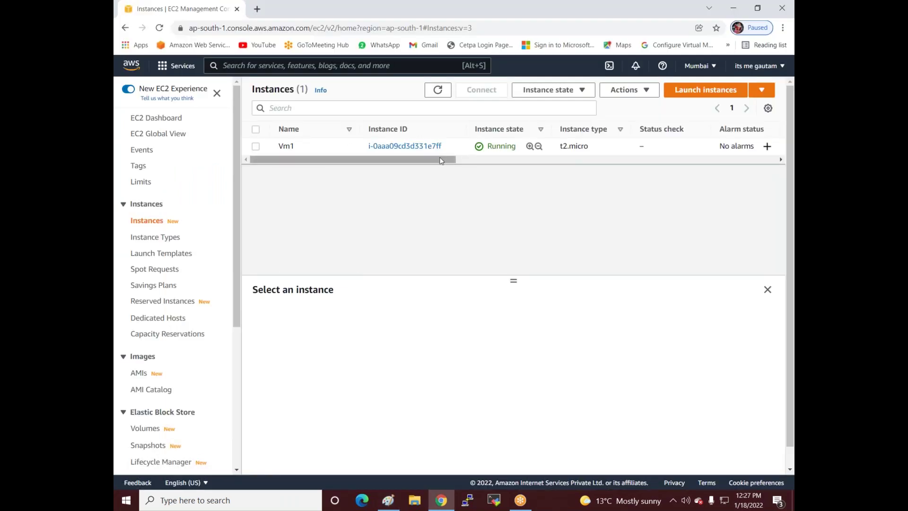
left_click(246, 64)
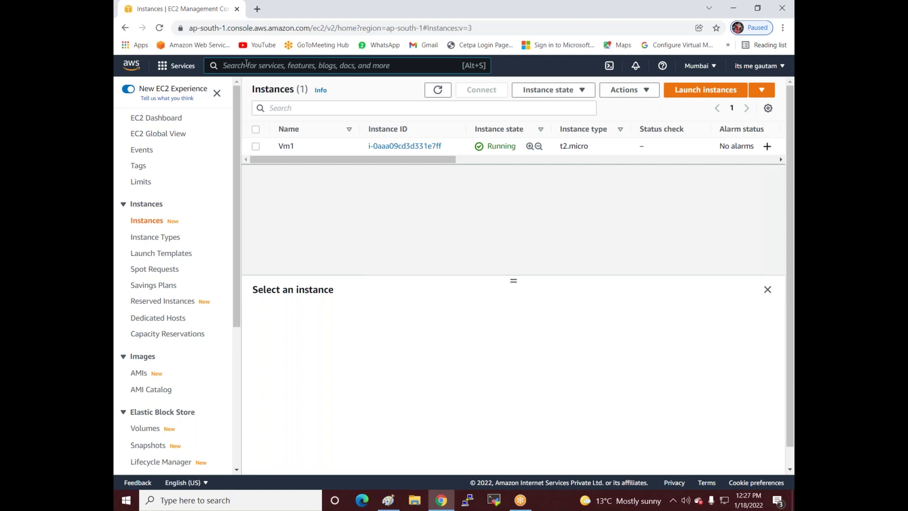
type("iam")
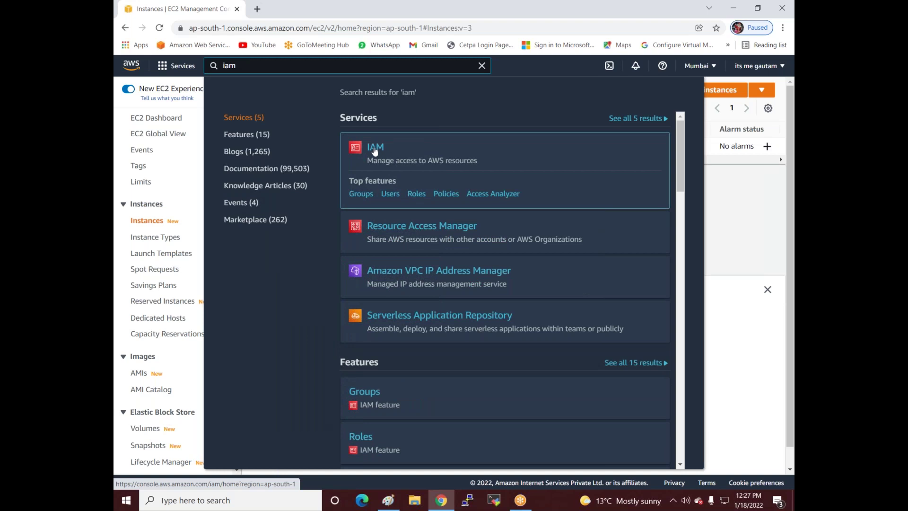
left_click(374, 149)
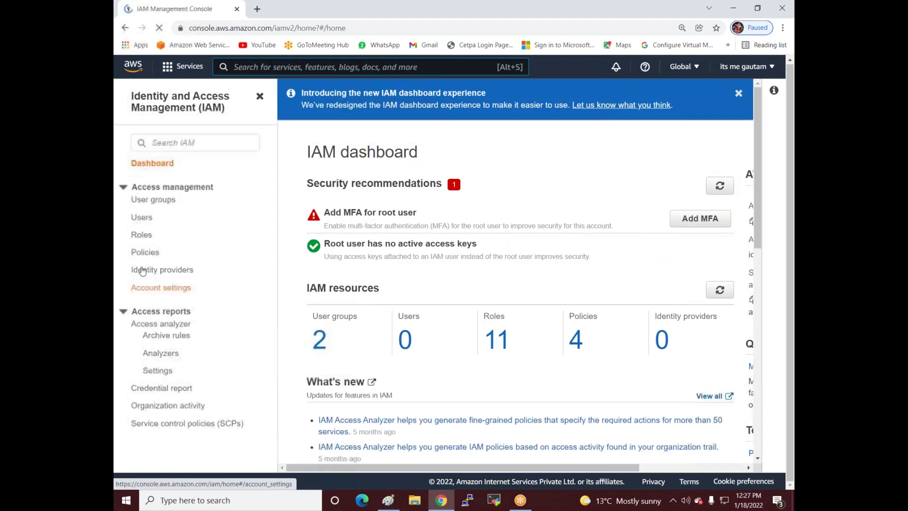
left_click(145, 235)
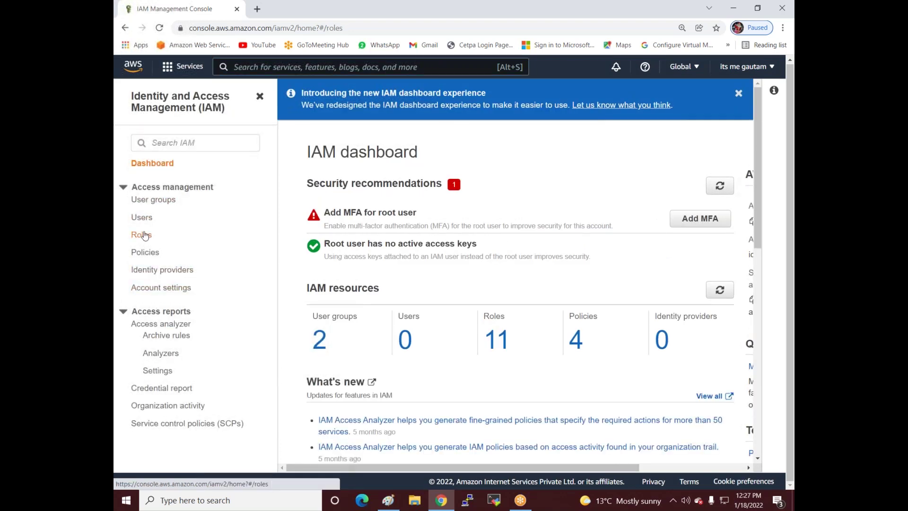
Step: Start creating a role for an AWS service with the Lambda use case and proceed to its permissions
left_click(675, 192)
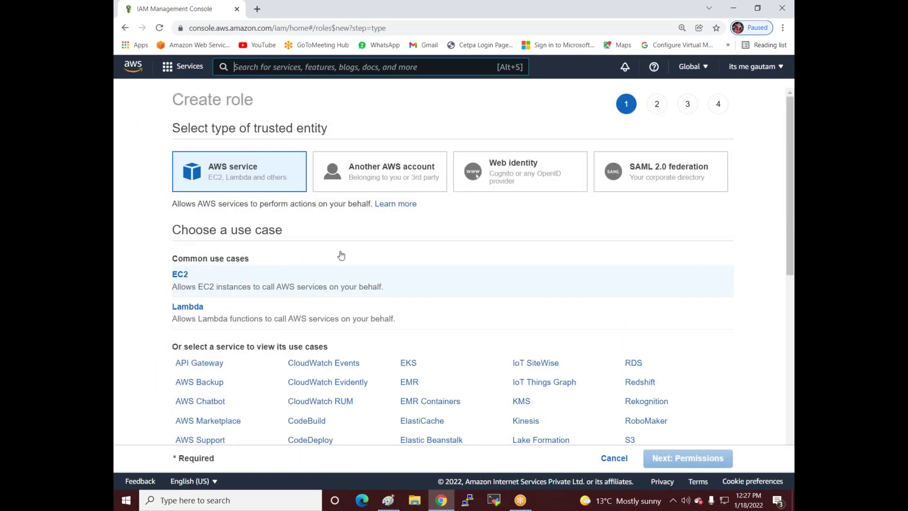
scroll(249, 260, "down", 1)
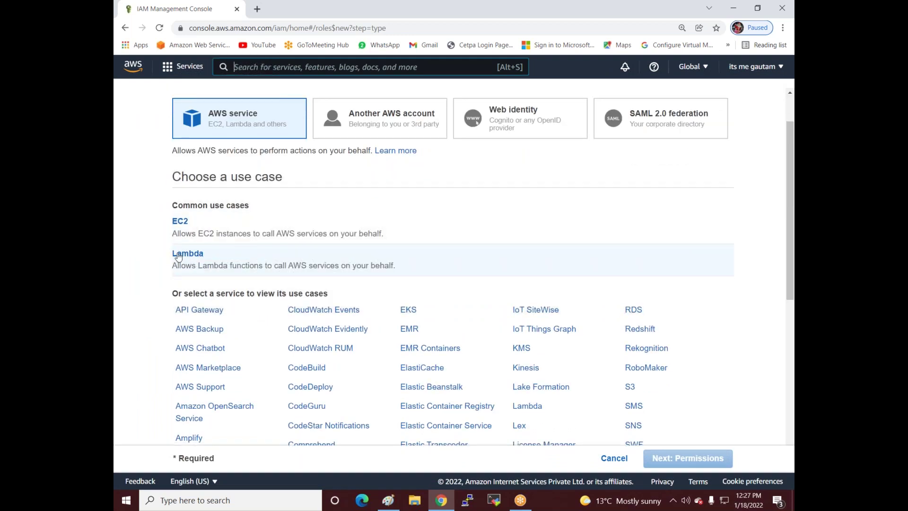
left_click(179, 256)
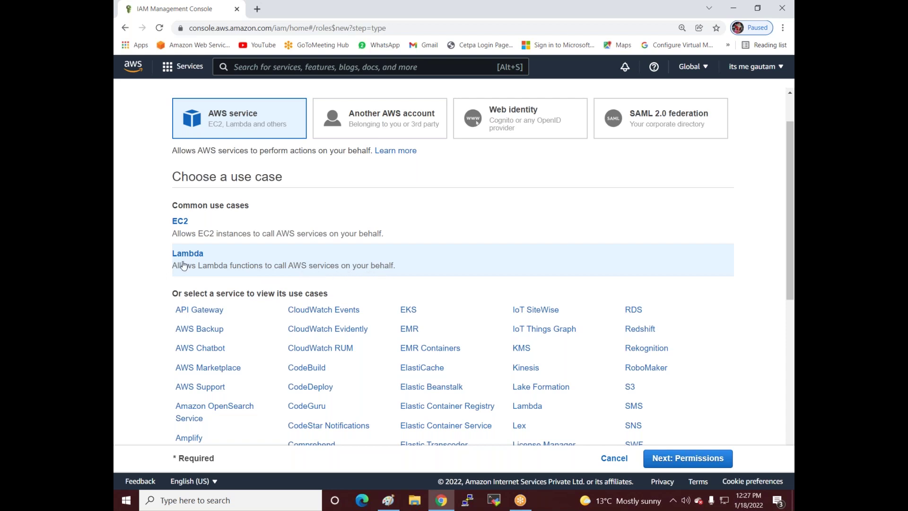
left_click(685, 458)
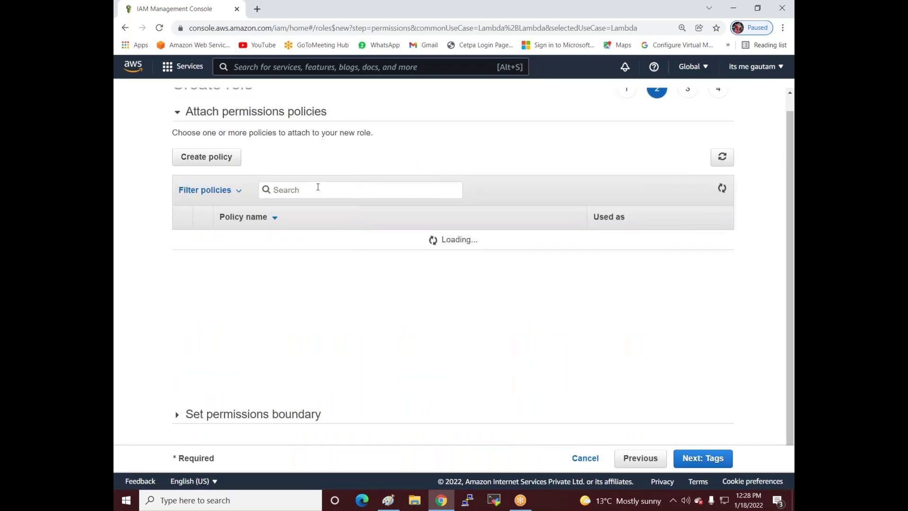
Step: Find the EC2-full-Access policy with ec2-full, attach it to the role, and proceed to the review without adding tags
type("ec2-full")
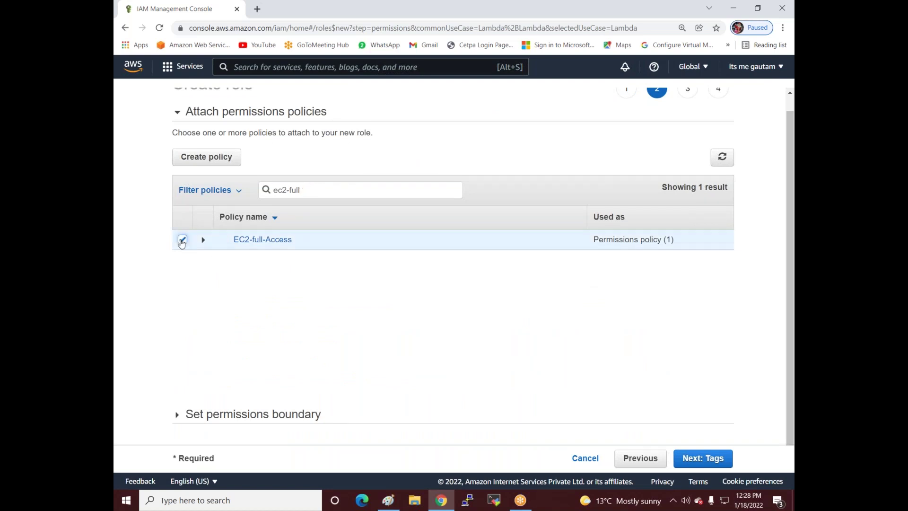
left_click(697, 459)
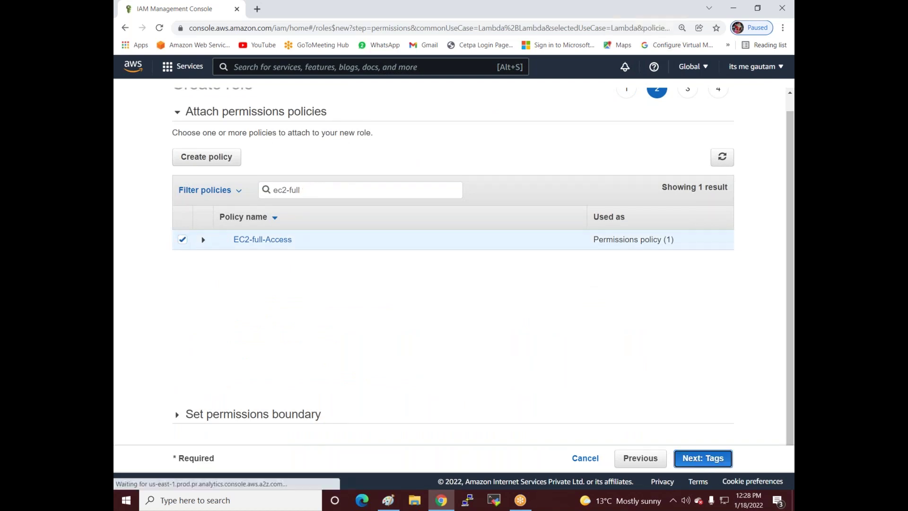
left_click(696, 458)
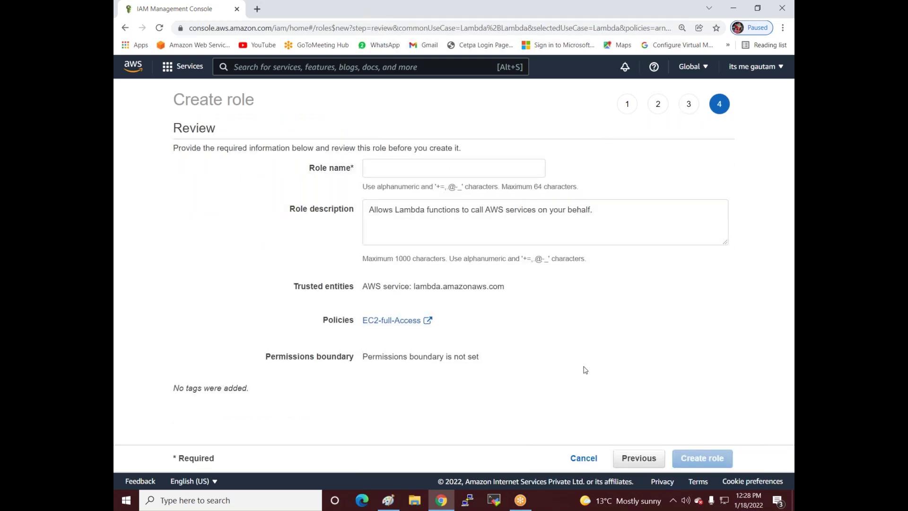
Step: Name the role lambda-ec2-access1 and create it
left_click(391, 168)
type("lamb")
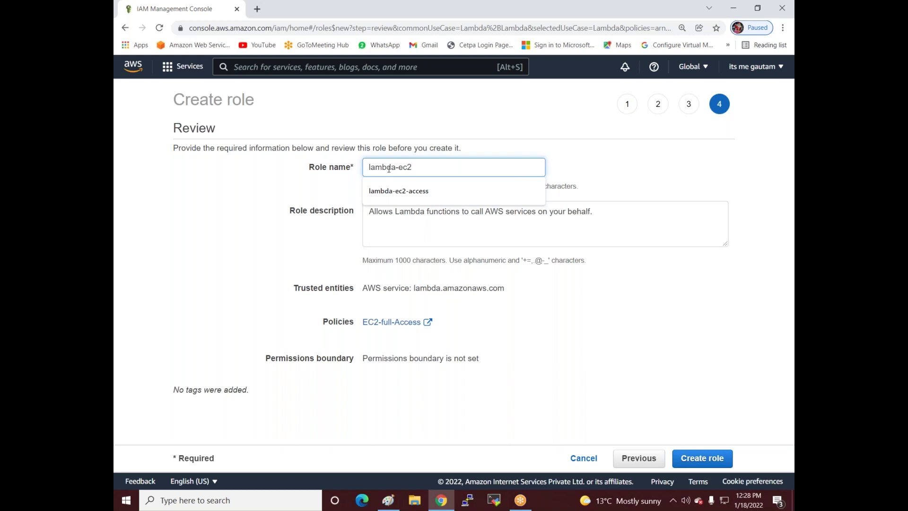
type("da-ec2")
key("Down")
key("Return")
type("1")
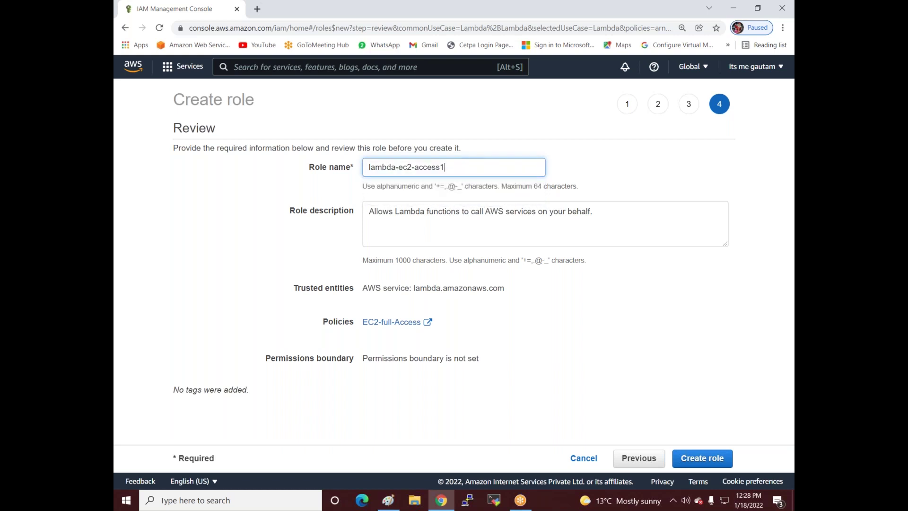
left_click(697, 465)
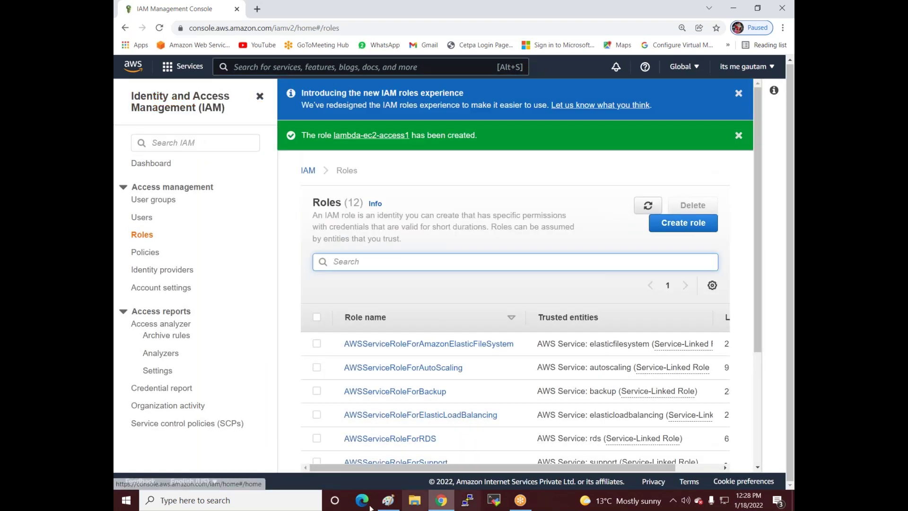
Step: Switch to File Explorer and open the stop instance text file from D:\all\aws keys\lambda function
left_click(417, 503)
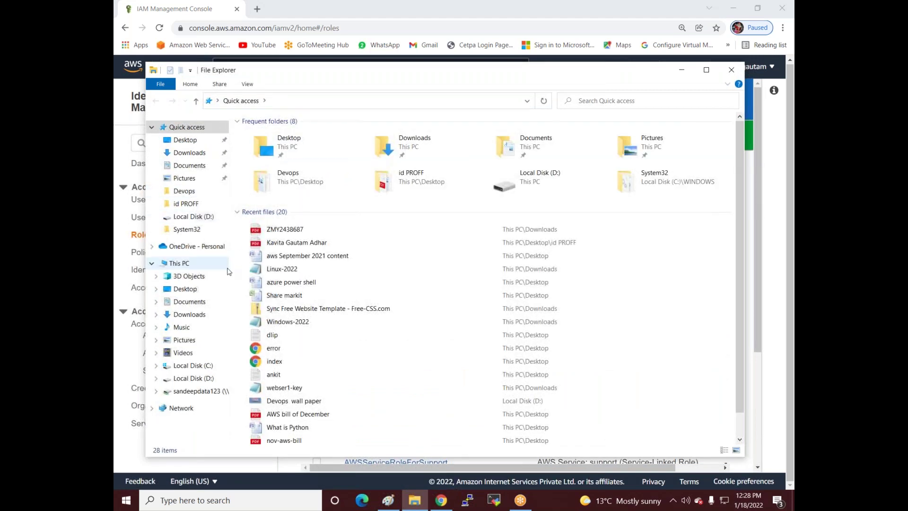
left_click(205, 381)
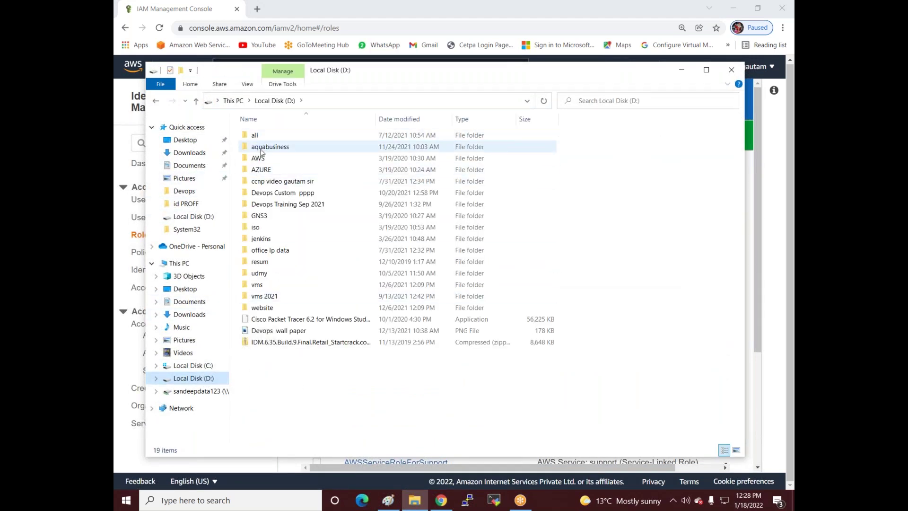
double_click(260, 134)
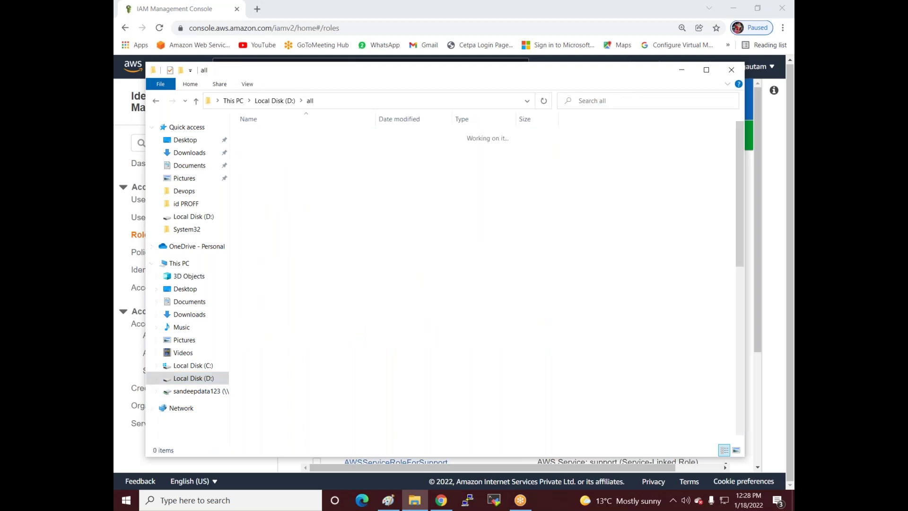
double_click(259, 147)
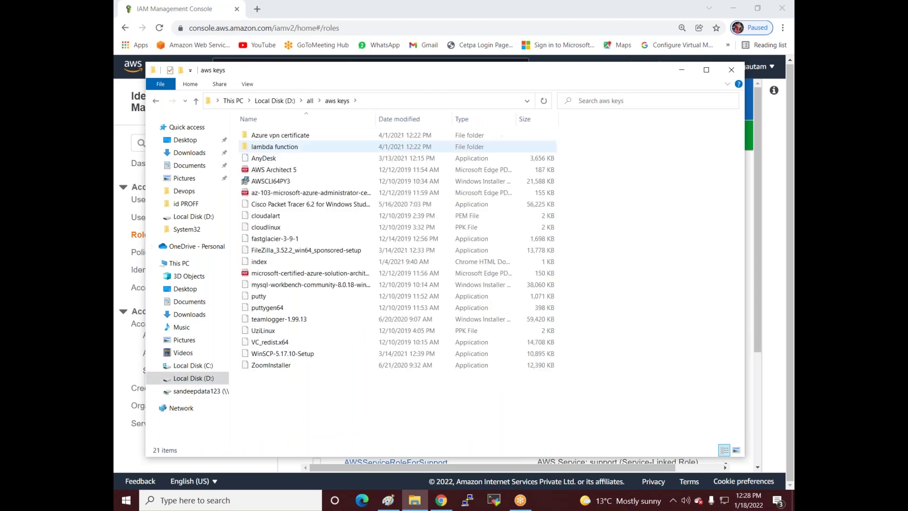
double_click(268, 147)
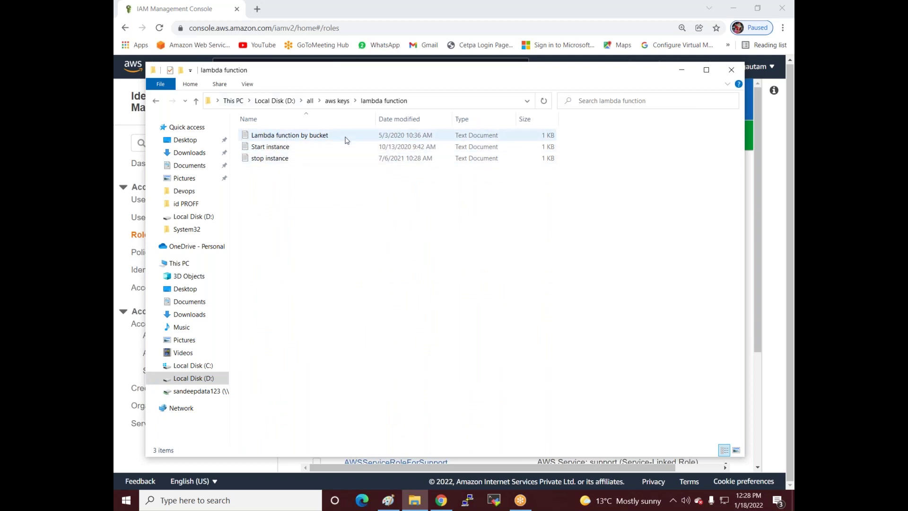
left_click(277, 163)
double_click(276, 163)
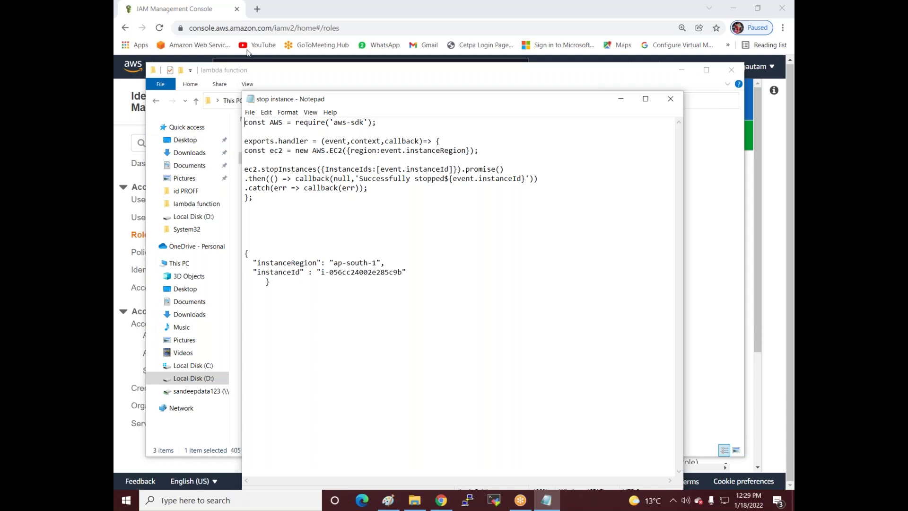
Step: Return to the AWS console in Chrome, select Vm1 in the EC2 instances list and copy its instance ID
left_click(282, 14)
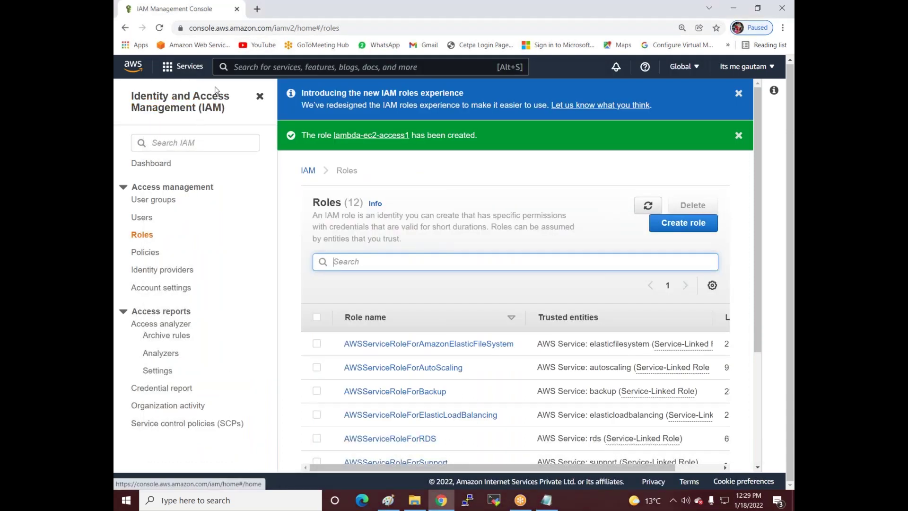
left_click(174, 71)
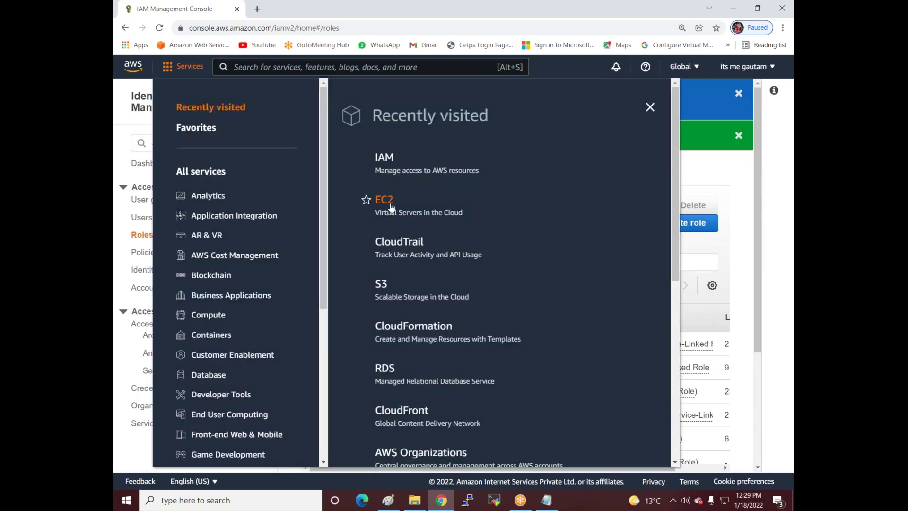
left_click(391, 207)
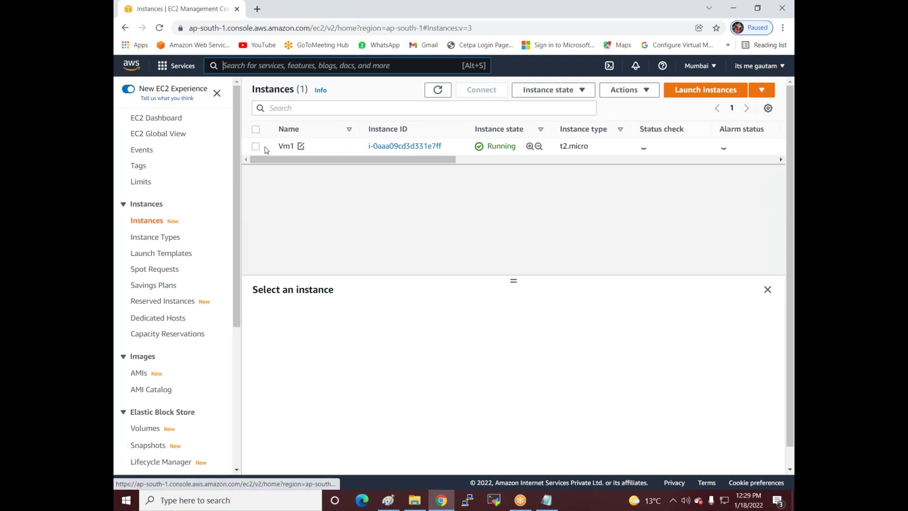
left_click(256, 148)
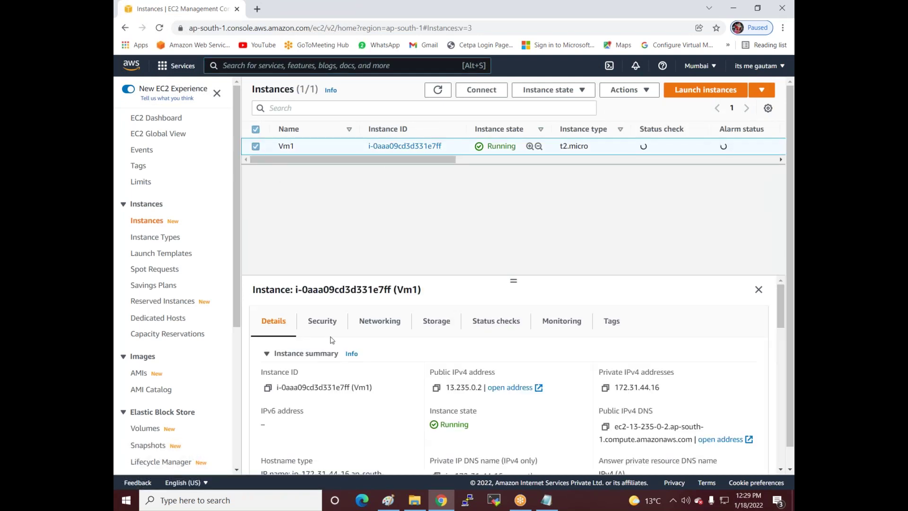
left_click(268, 388)
Step: Switch to Notepad, replace the instanceId value with i-0aaa09cd3d331e7ff, and select the handler code from const AWS to its closing brace
left_click(546, 500)
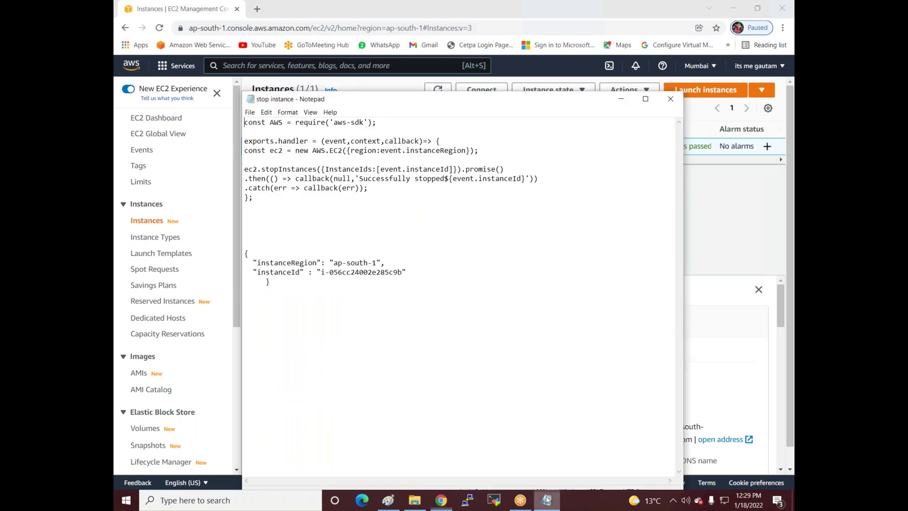
left_click_drag(321, 273, 400, 275)
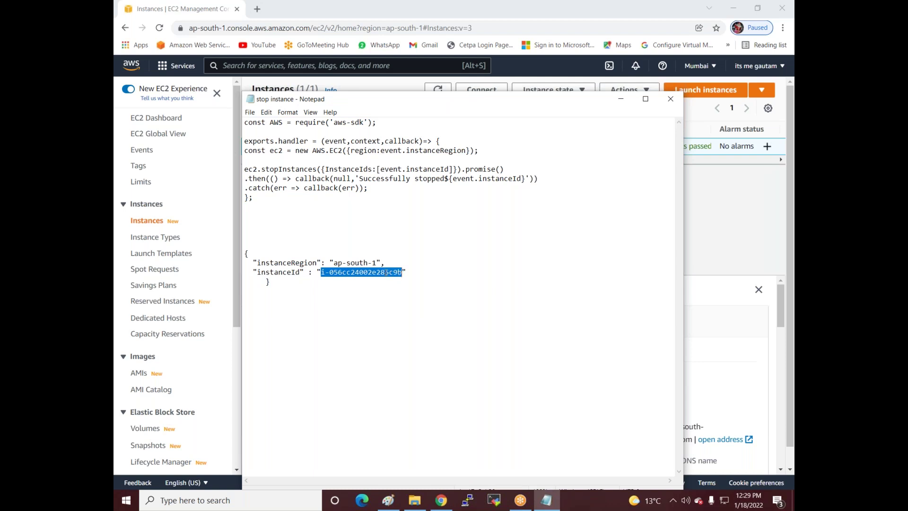
key("ctrl+v")
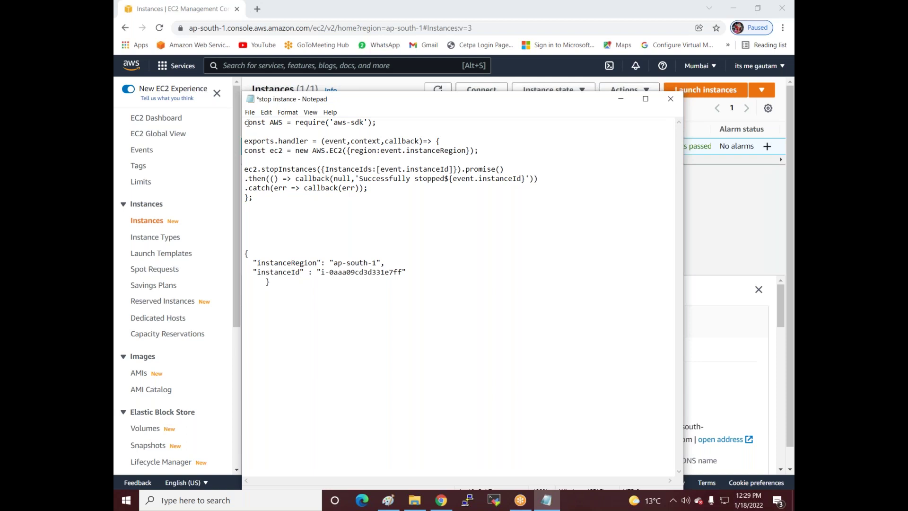
left_click_drag(244, 123, 313, 195)
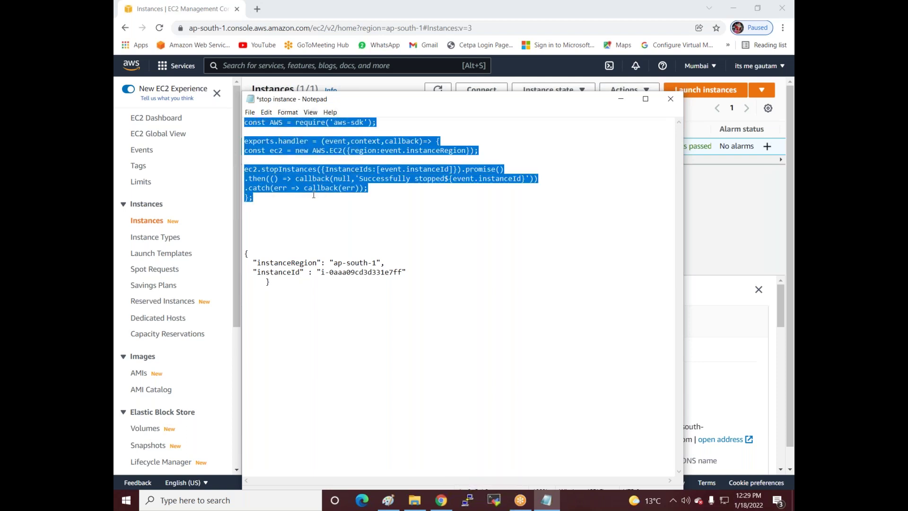
left_click(621, 99)
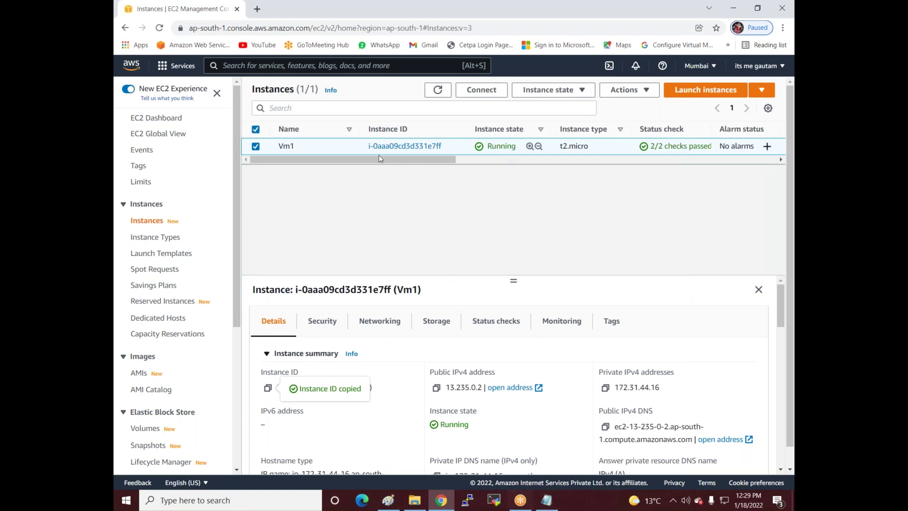
Step: Search the AWS services for lambda, open Lambda in a new browser tab and switch to its Functions page
left_click(233, 65)
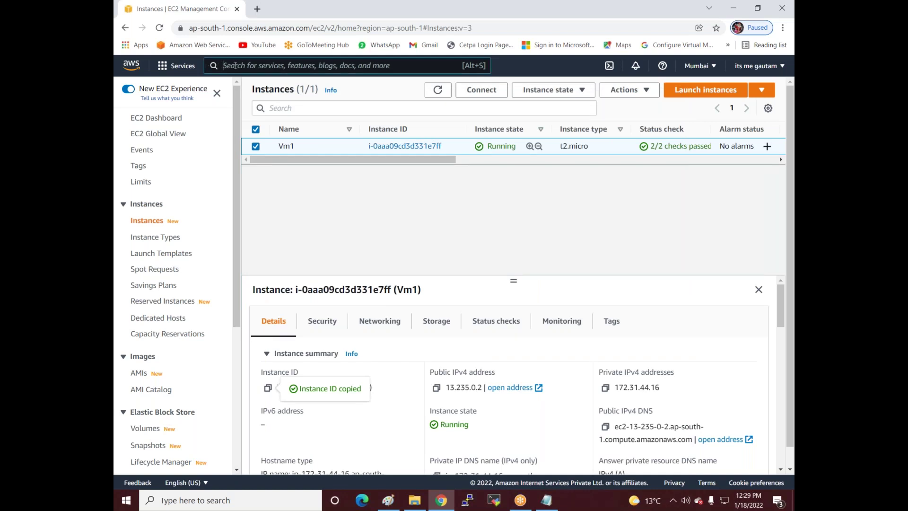
type("lambda")
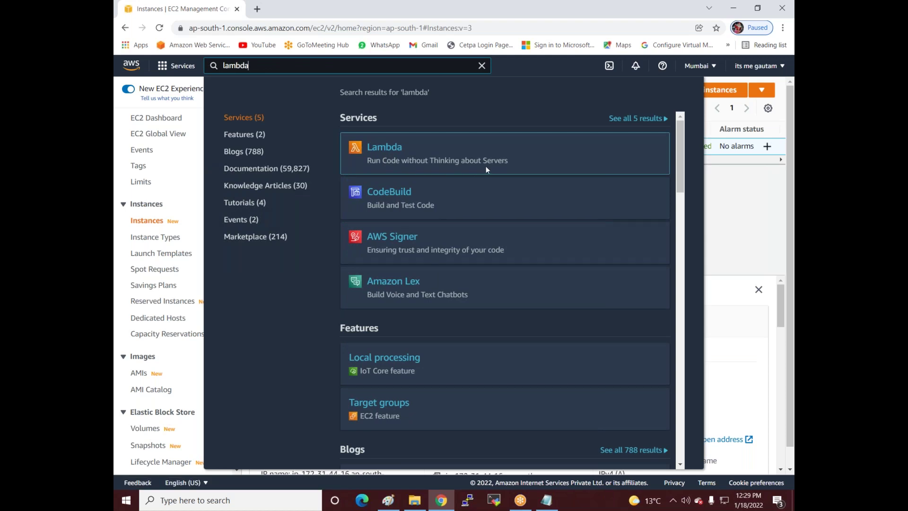
right_click(393, 148)
left_click(402, 154)
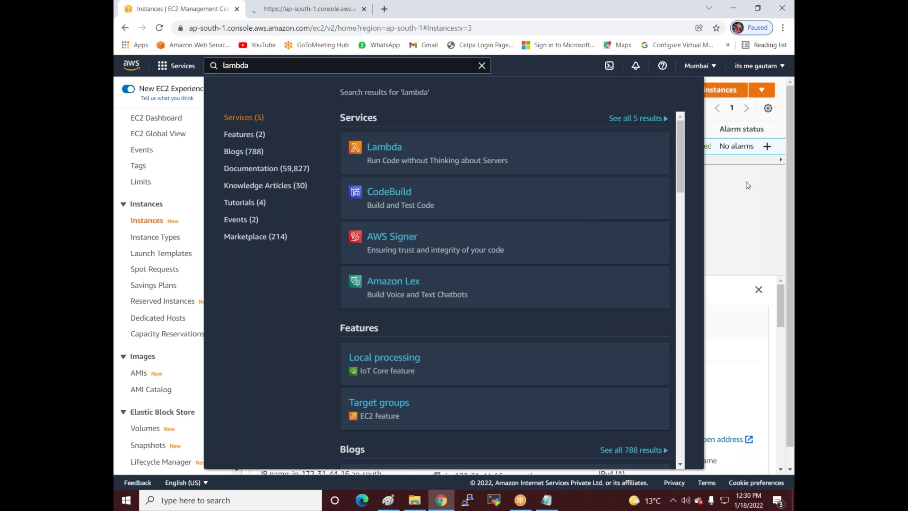
left_click(748, 186)
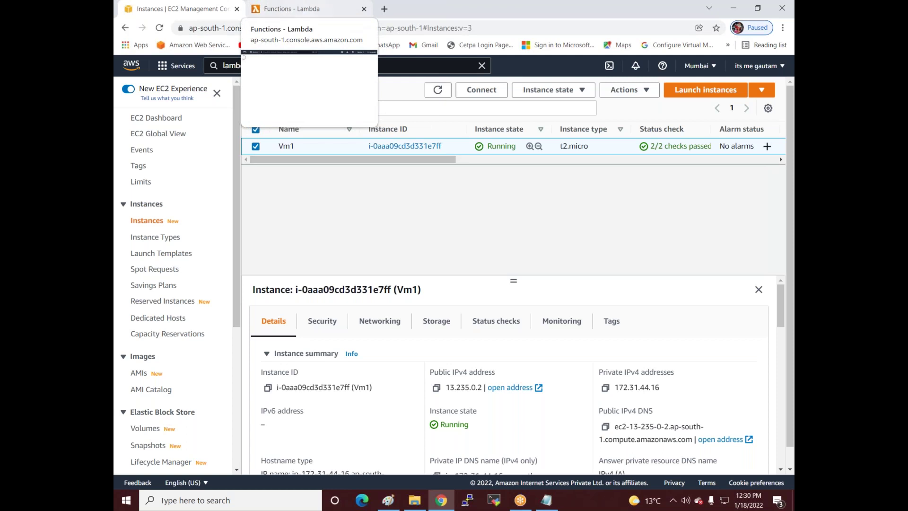
left_click(292, 9)
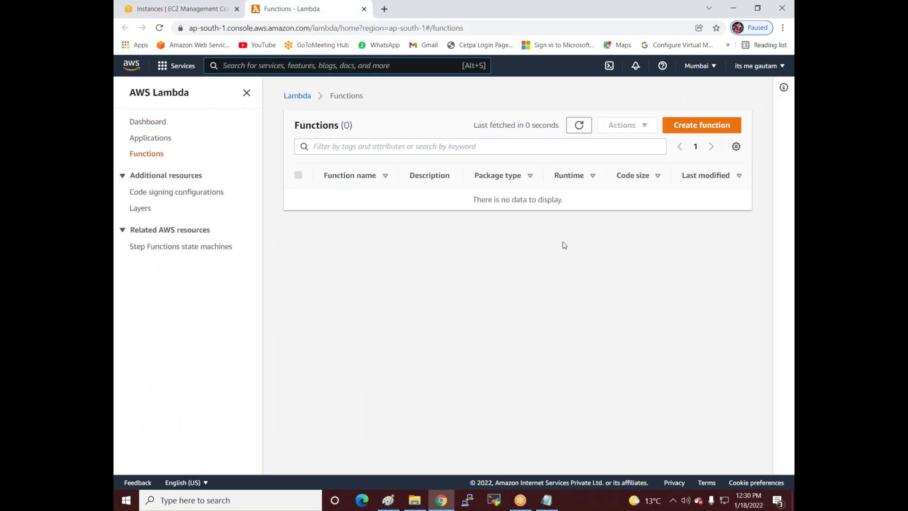
Step: Start a new Lambda function authored from scratch, name it Stop-vm1 and keep the Node.js 14.x runtime
left_click(705, 125)
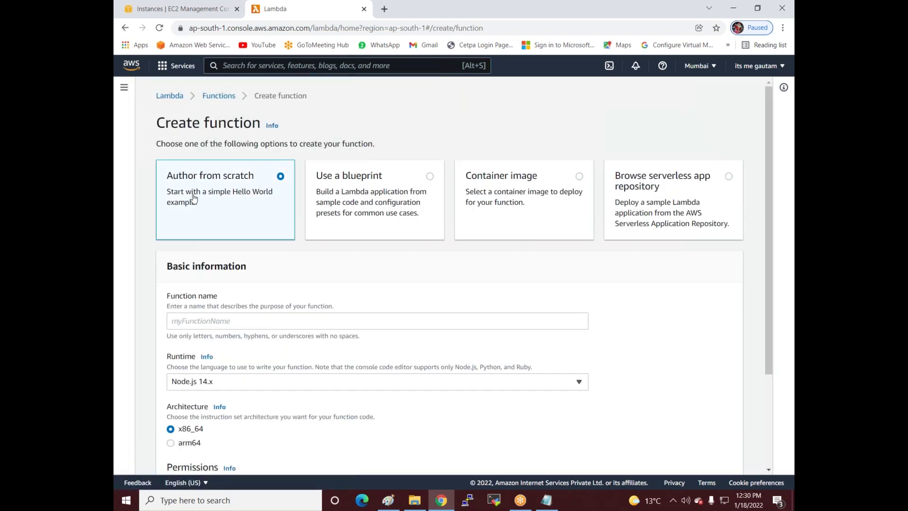
left_click(202, 321)
type("Stop-vm1")
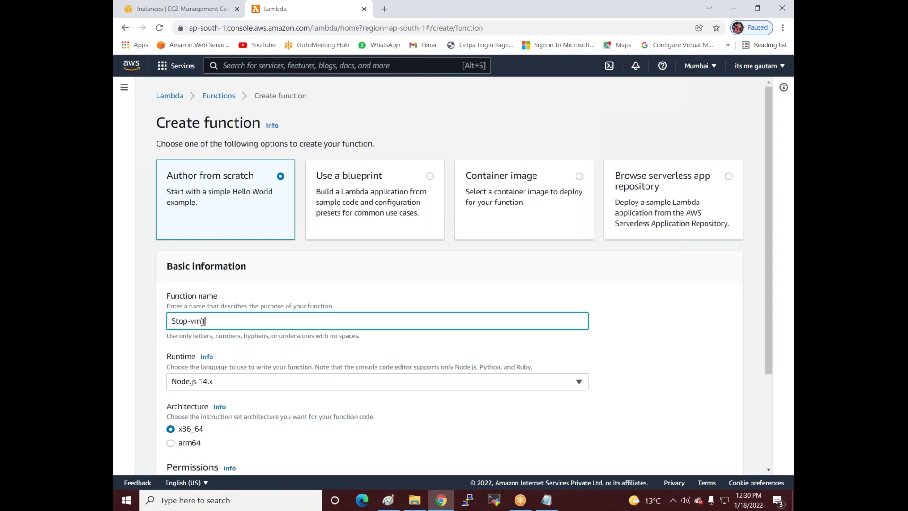
scroll(250, 318, "down", 3)
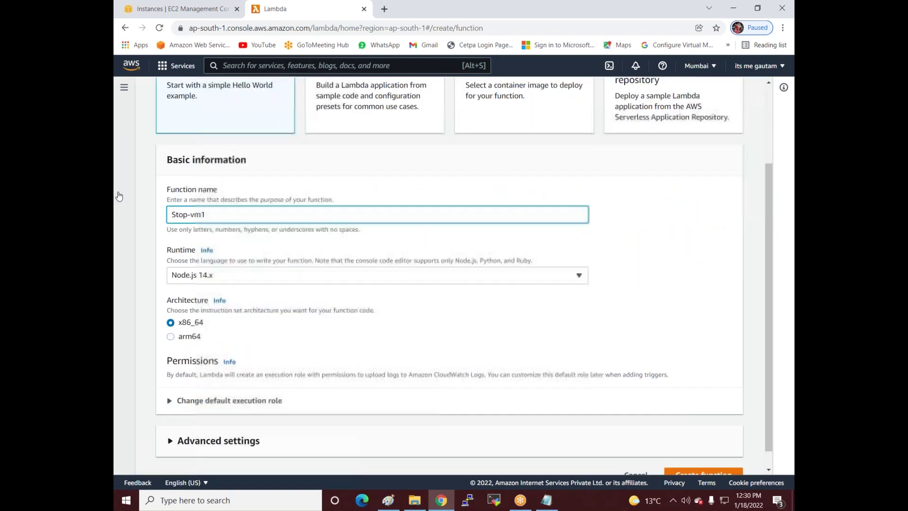
left_click(208, 255)
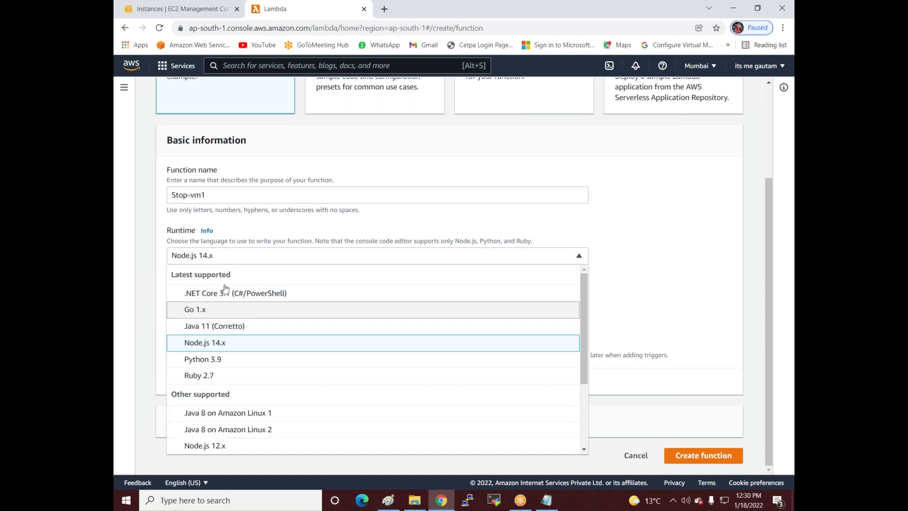
left_click(658, 229)
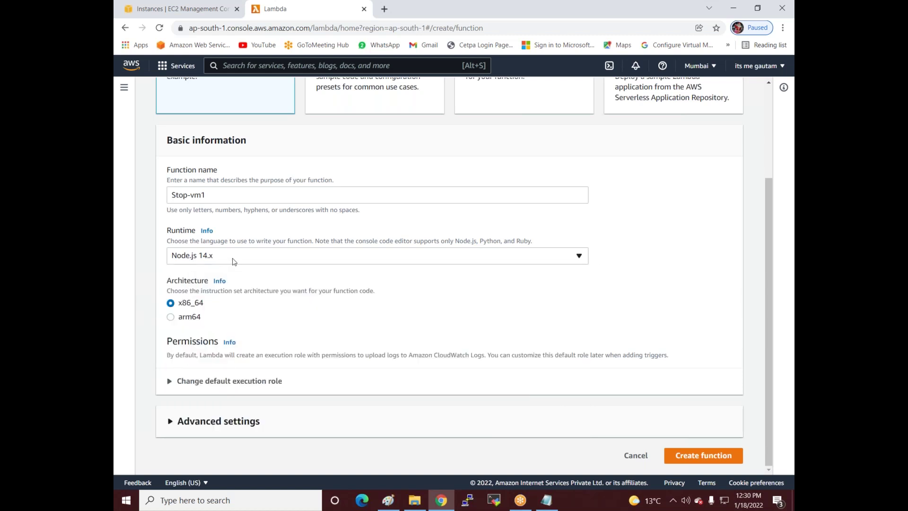
Step: Assign the existing role lambda-ec2-access1 as the execution role and create the function
left_click(167, 383)
scroll(280, 319, "down", 3)
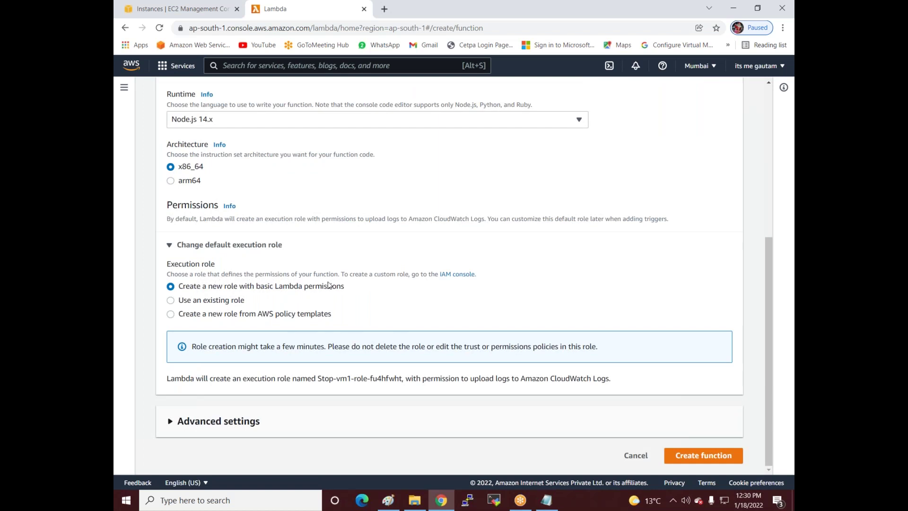
left_click(188, 305)
left_click(250, 378)
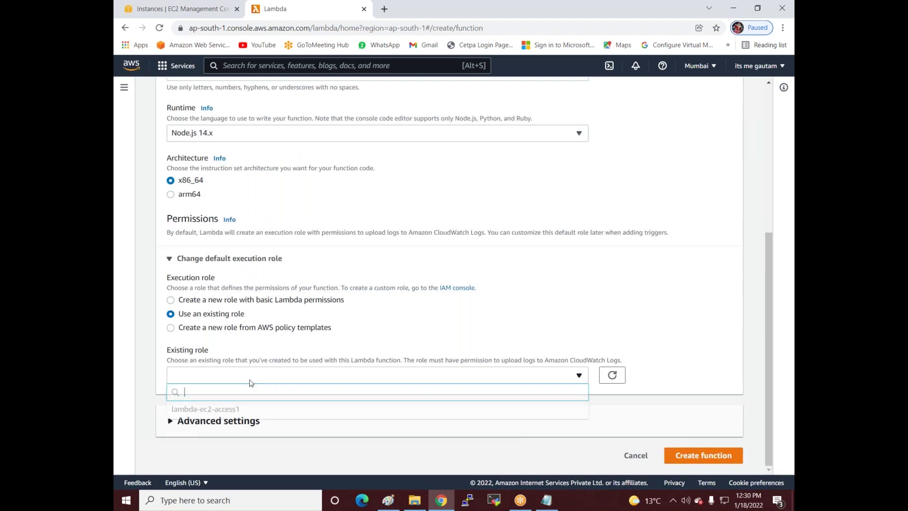
left_click(206, 410)
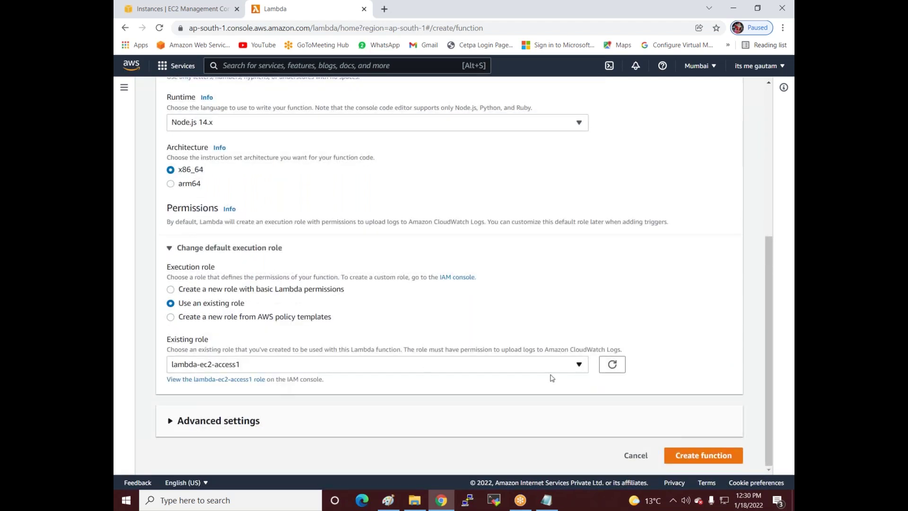
left_click(703, 455)
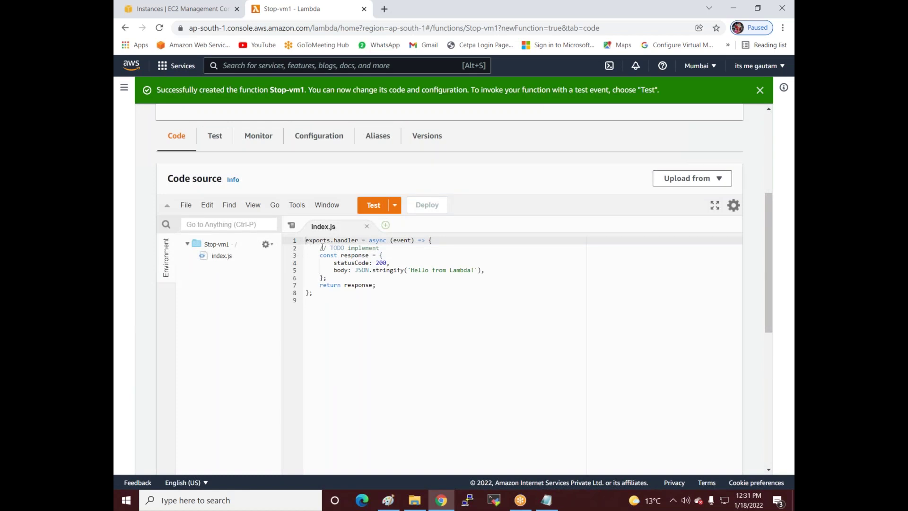
Step: Clear the default code from index.js, switch to Notepad and copy the handler code from const AWS to its closing brace
left_click_drag(311, 301, 299, 244)
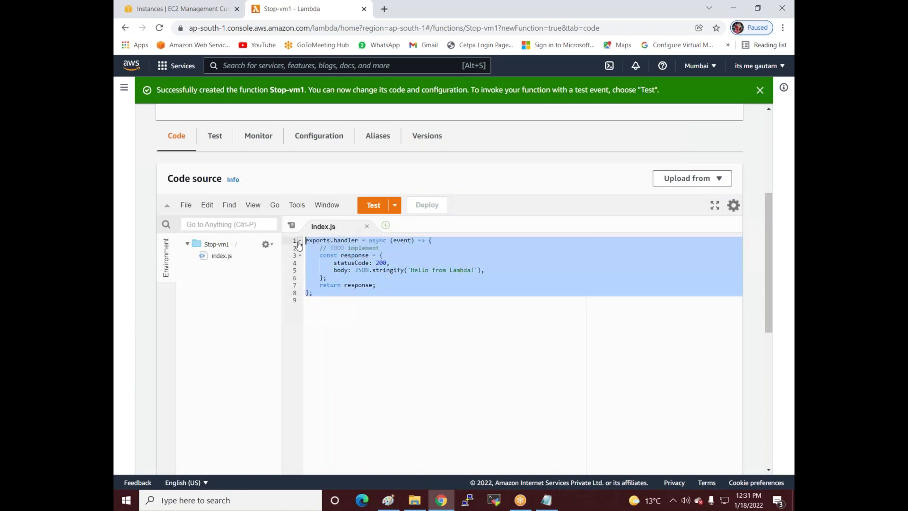
key("BackSpace")
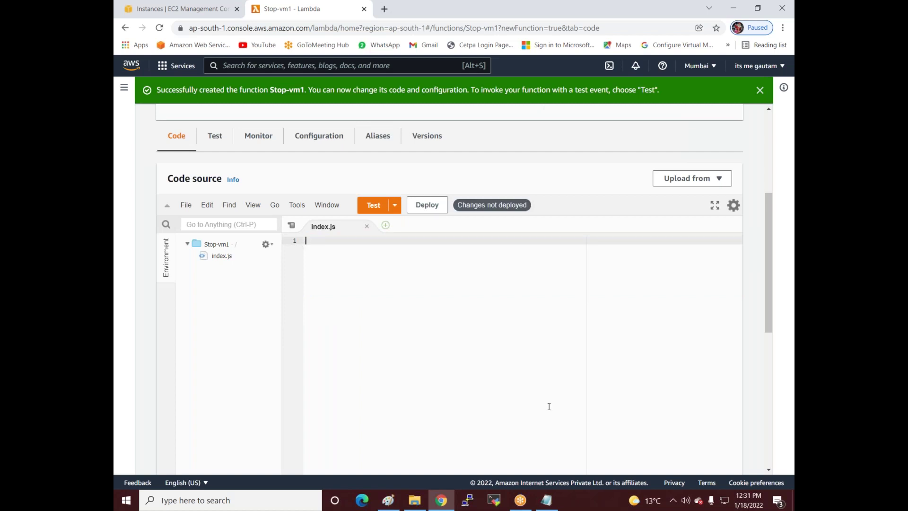
left_click(546, 500)
left_click(272, 163)
left_click_drag(244, 123, 290, 198)
key("ctrl+c")
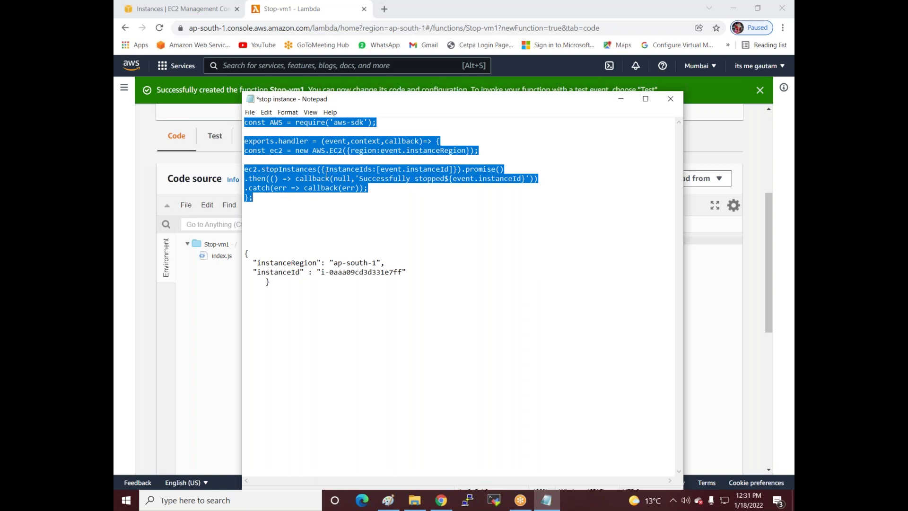
right_click(316, 170)
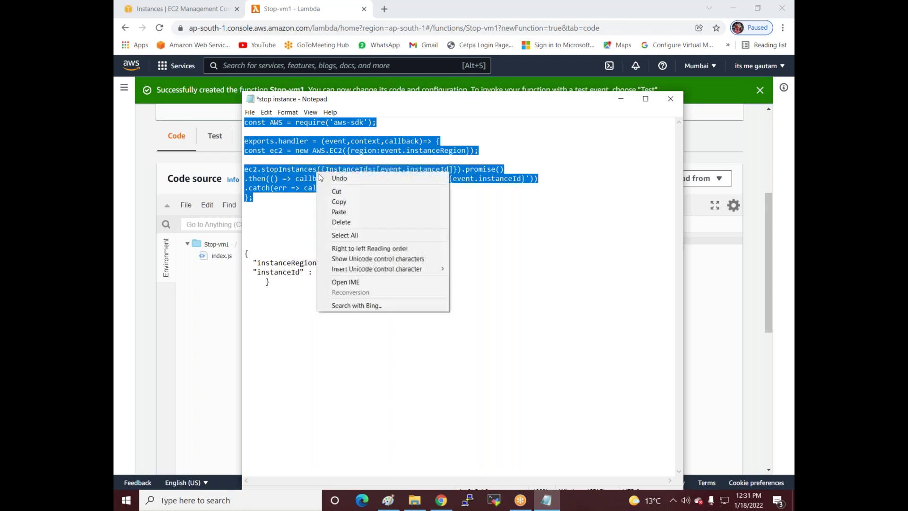
left_click(339, 202)
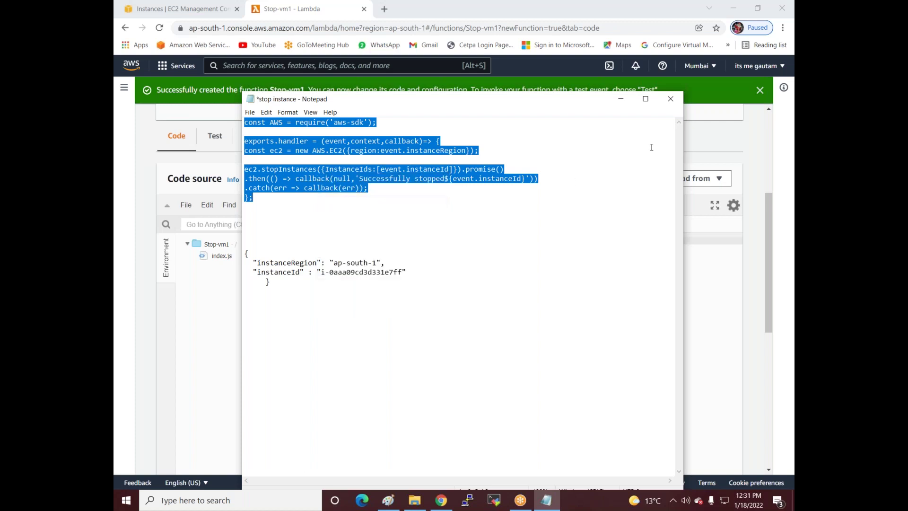
Step: Return to the Lambda code editor in Chrome and paste the copied handler code into the empty index.js
left_click(621, 98)
key("Delete")
right_click(326, 243)
left_click(351, 277)
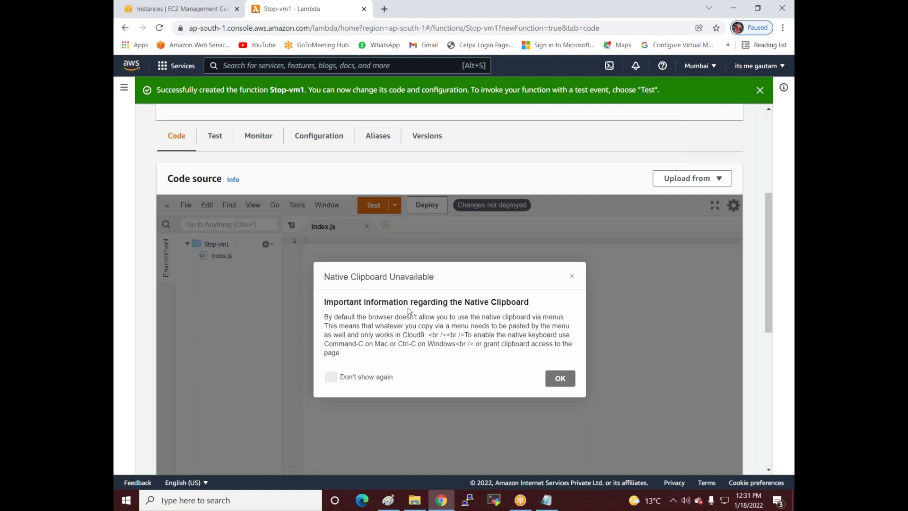
left_click(561, 379)
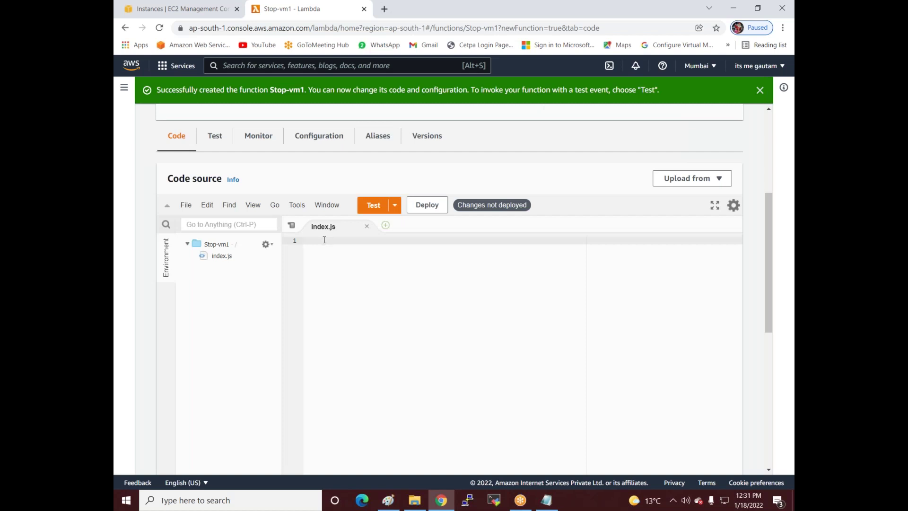
key("ctrl+v")
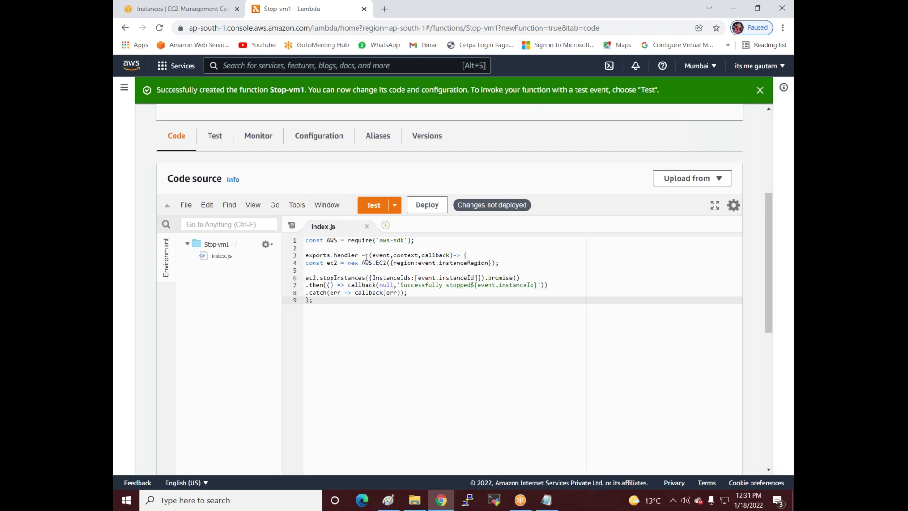
Step: Deploy the changed code of the Stop-vm1 function
left_click(396, 204)
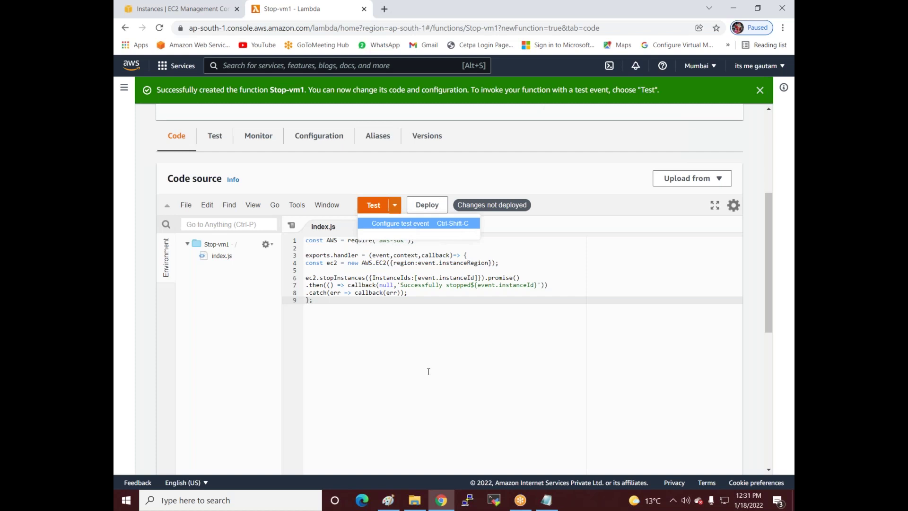
left_click(359, 247)
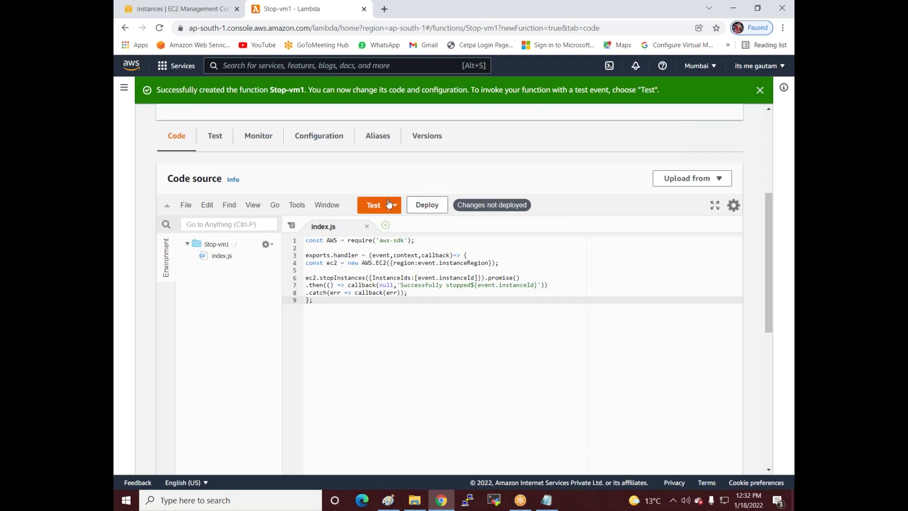
left_click(427, 204)
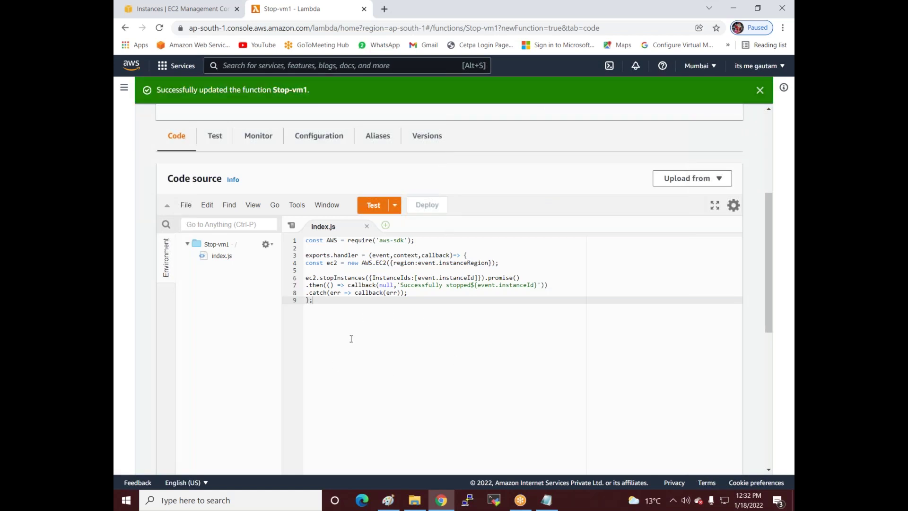
Step: Start configuring a new test event with the hello-world template and name it stopvm1
left_click(395, 210)
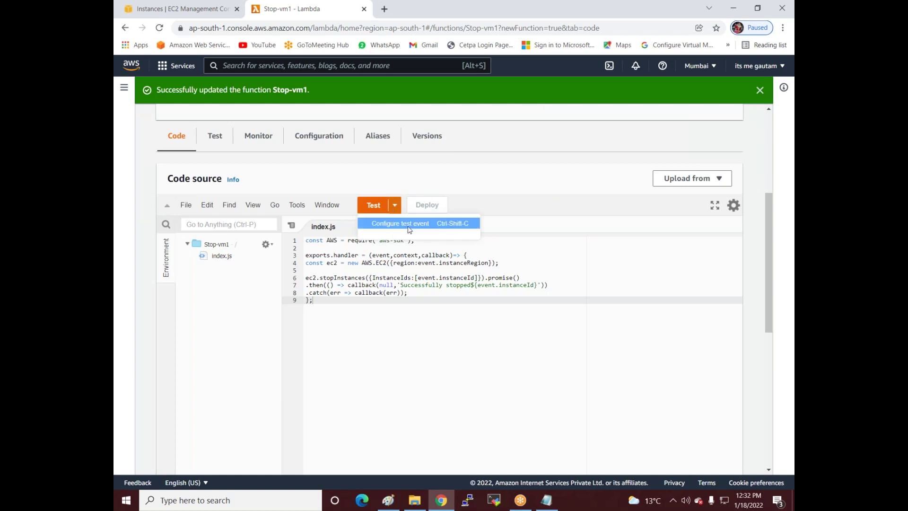
left_click(384, 227)
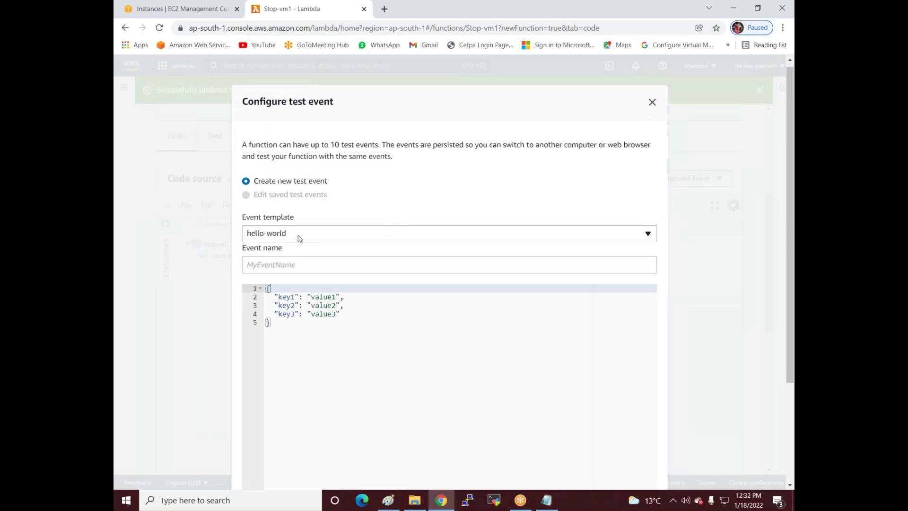
scroll(284, 227, "down", 1)
left_click(260, 216)
type("stopvm1")
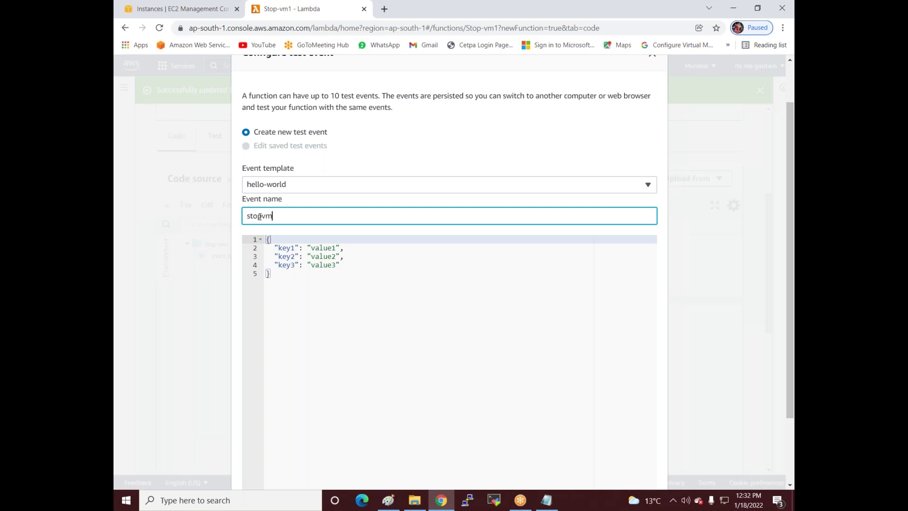
Step: Switch to Notepad and copy the JSON block containing the instanceRegion and instanceId values
left_click(291, 278)
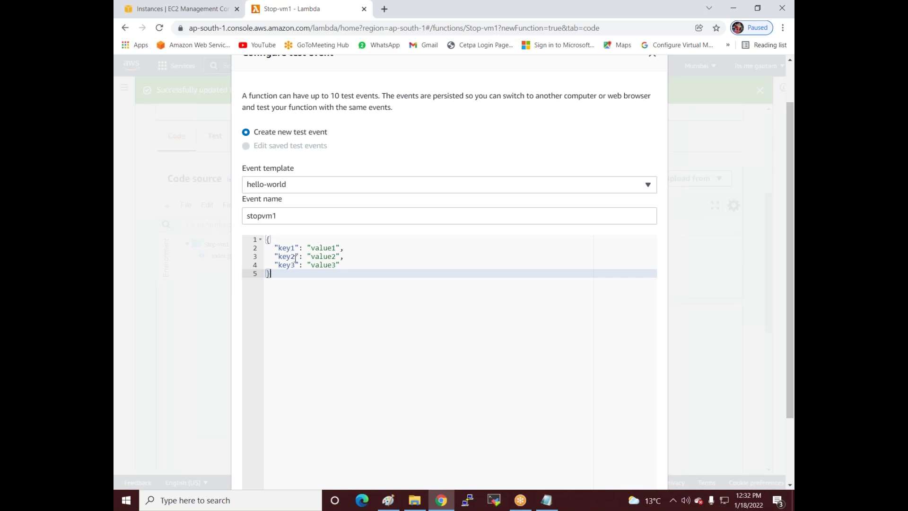
left_click(549, 500)
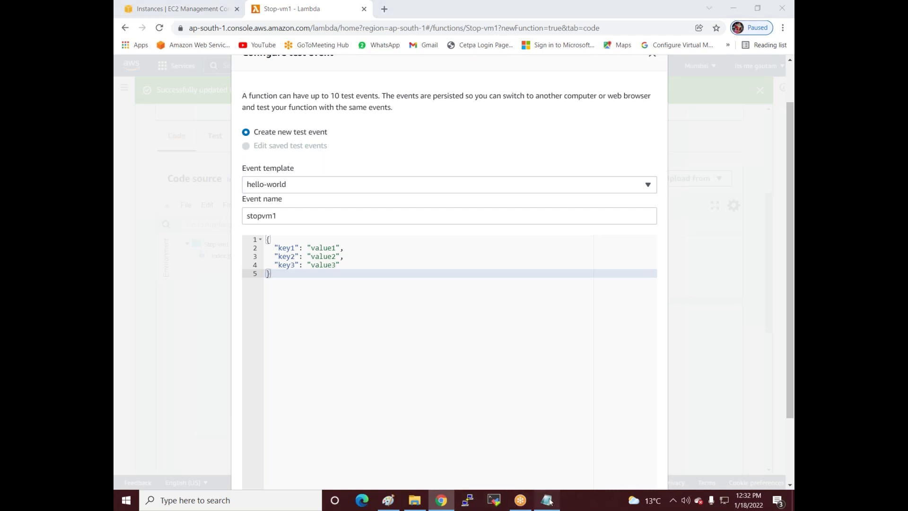
left_click(293, 303)
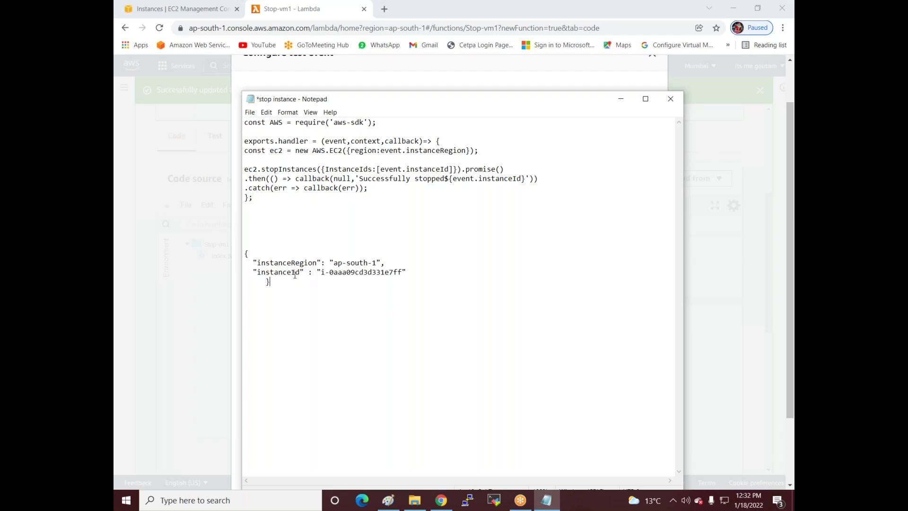
left_click_drag(243, 252, 269, 281)
key("ctrl+c")
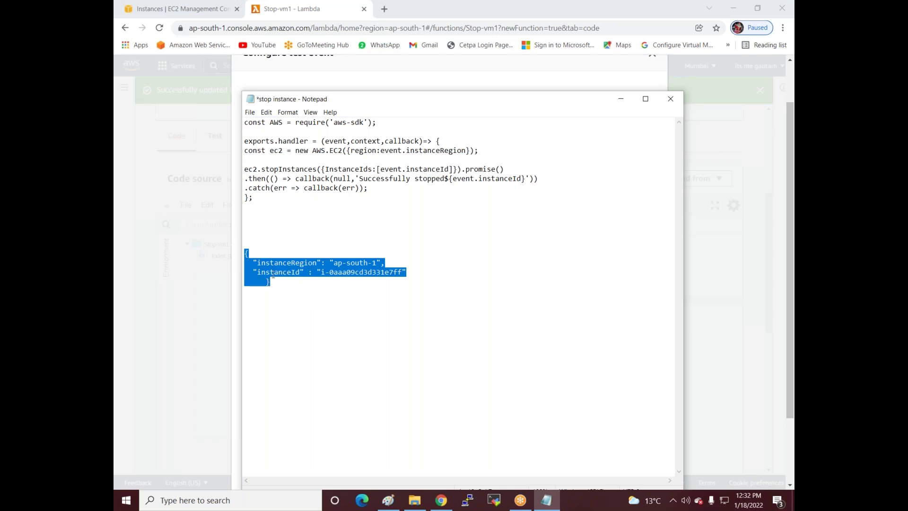
Step: Return to Chrome, replace the test event's sample JSON with the copied instanceRegion and instanceId block, and save the event
left_click(442, 500)
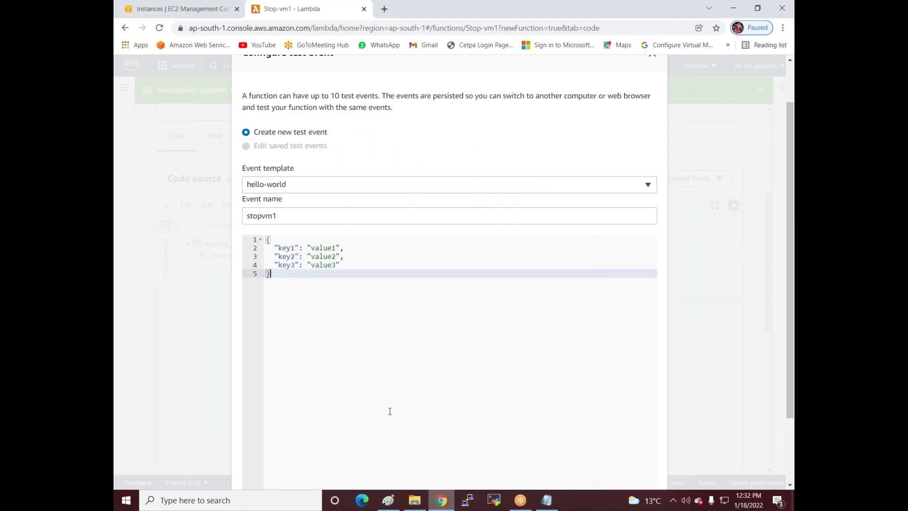
left_click_drag(274, 278, 253, 241)
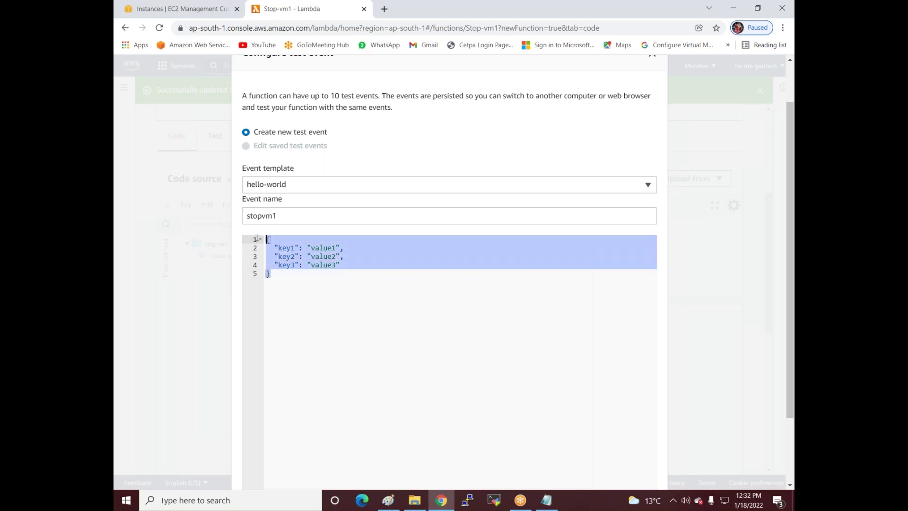
key("ctrl+v")
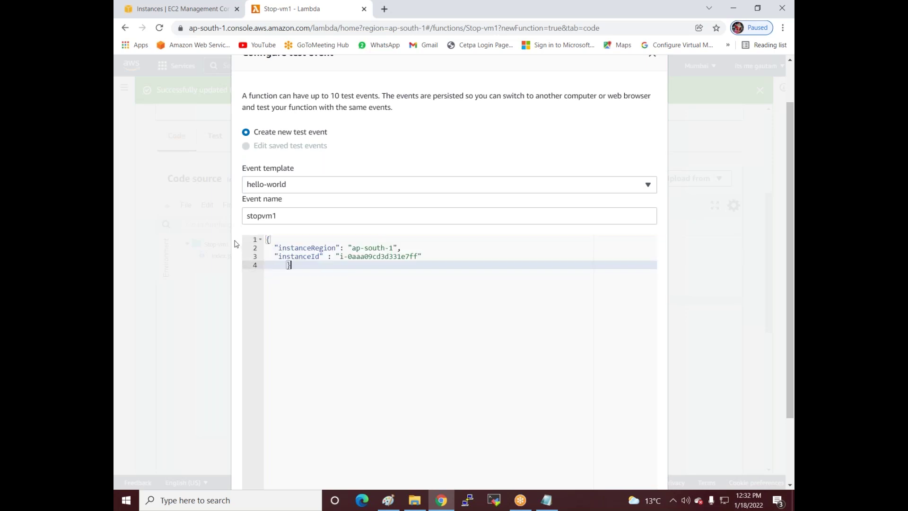
scroll(526, 337, "down", 2)
left_click(634, 440)
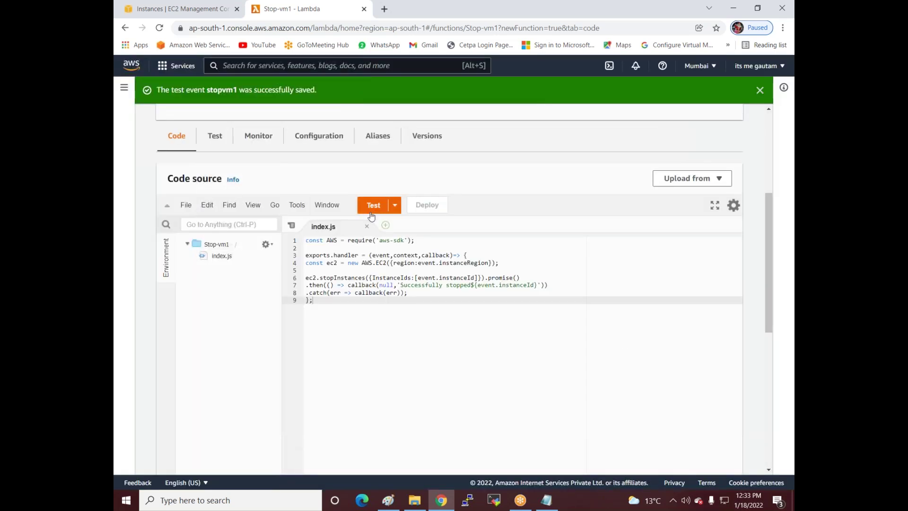
Step: Run the stopvm1 test, review its response, and check Vm1's state in the refreshed EC2 instances list
left_click(373, 205)
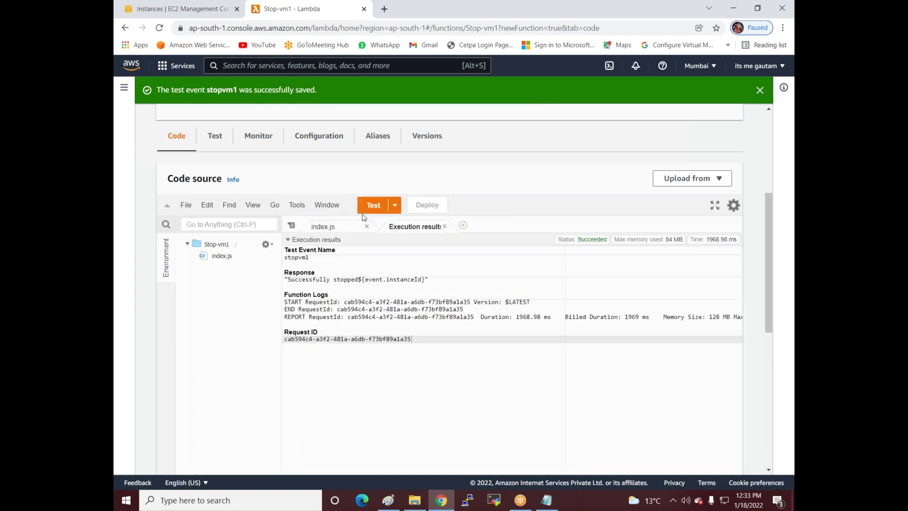
left_click_drag(285, 279, 439, 279)
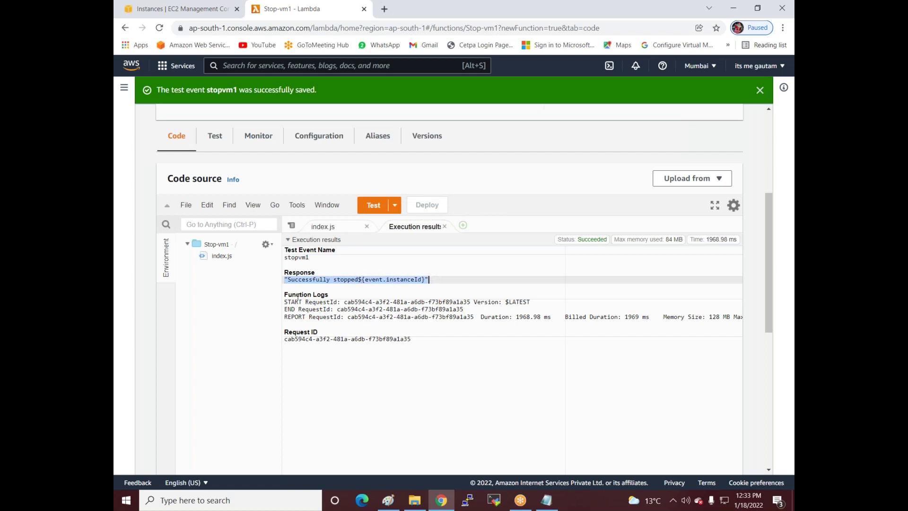
left_click(156, 11)
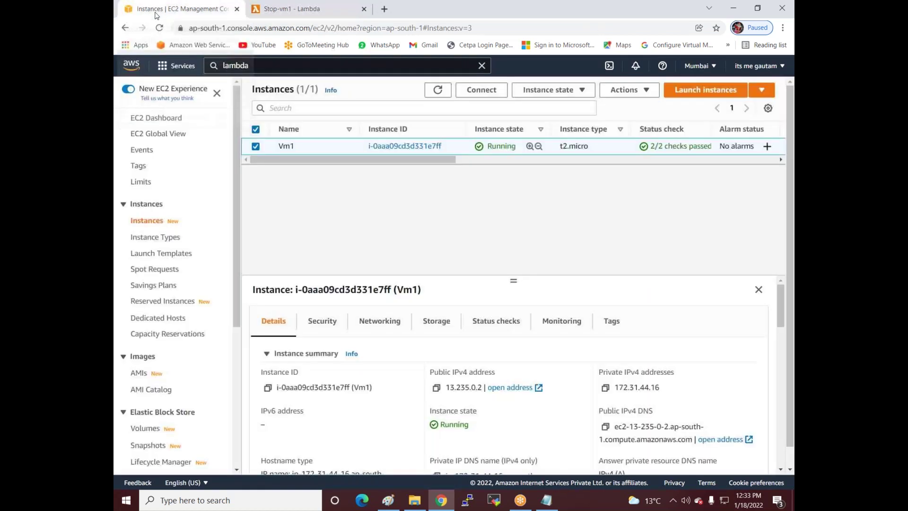
left_click(437, 90)
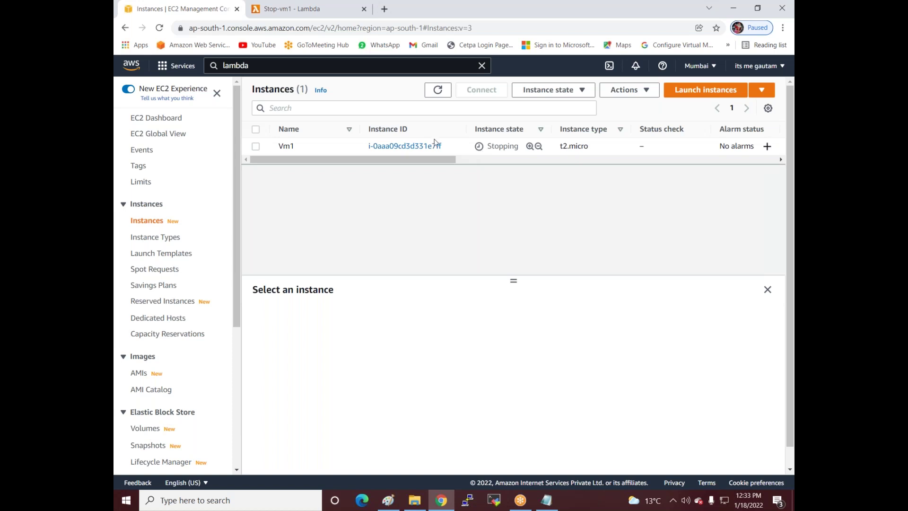
Step: Return to the Lambda console's dashboard and start creating a new function from scratch named start-vm1
left_click(285, 14)
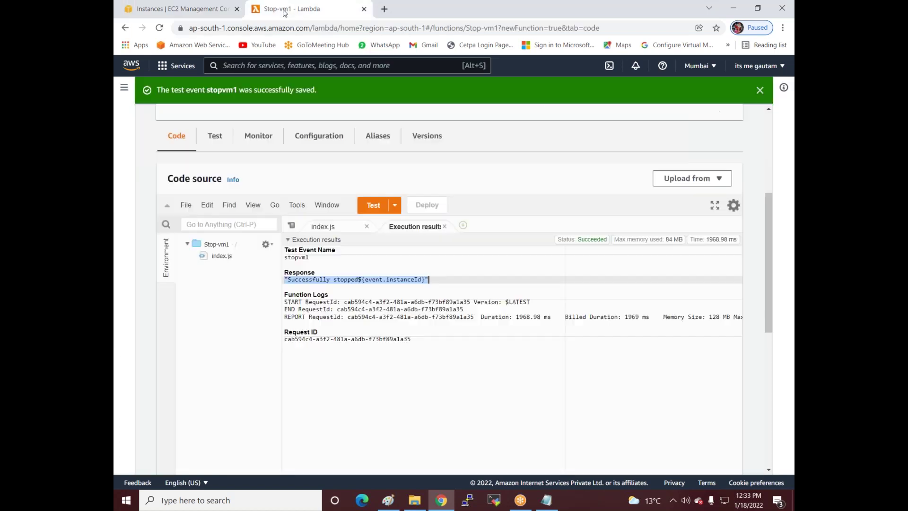
left_click(436, 363)
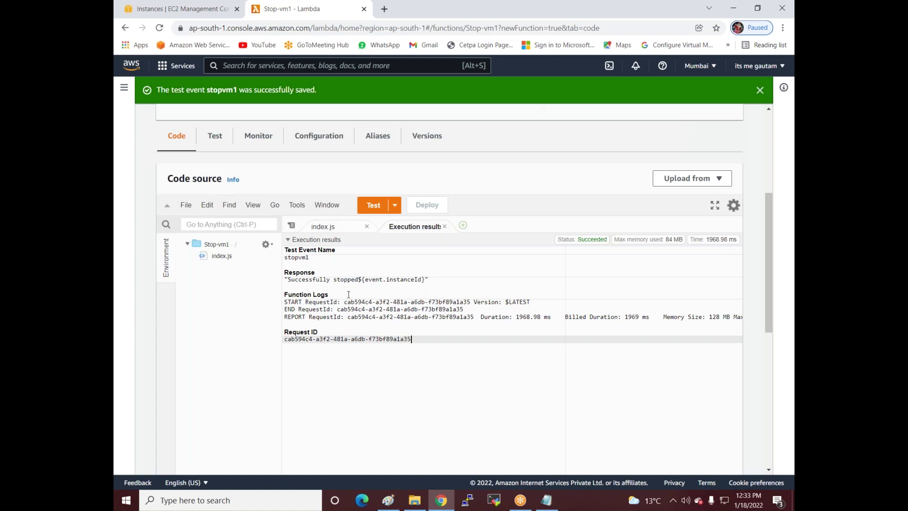
scroll(349, 294, "up", 5)
scroll(349, 294, "down", 1)
scroll(348, 294, "up", 1)
left_click(168, 123)
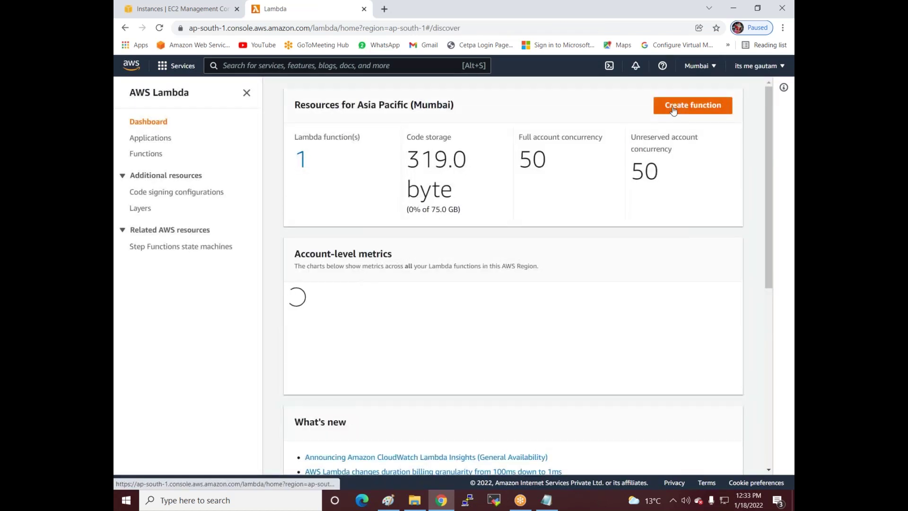
left_click(674, 110)
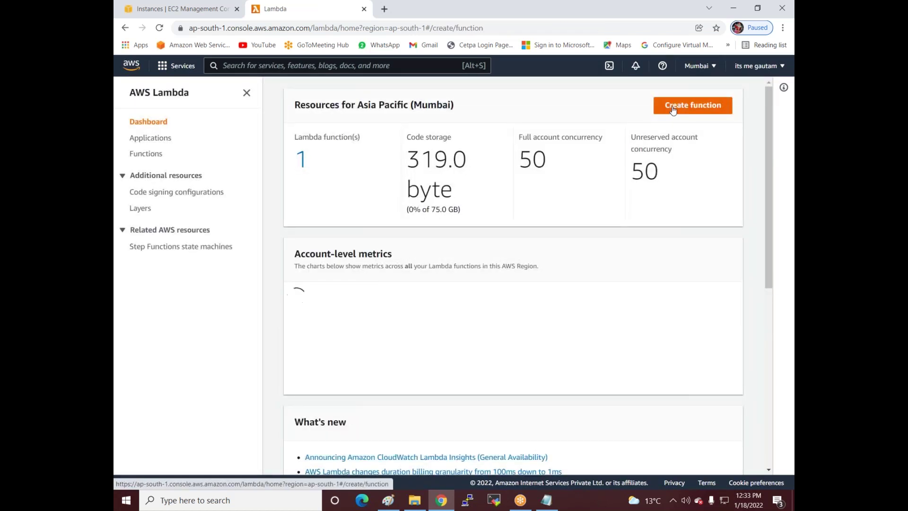
left_click(218, 320)
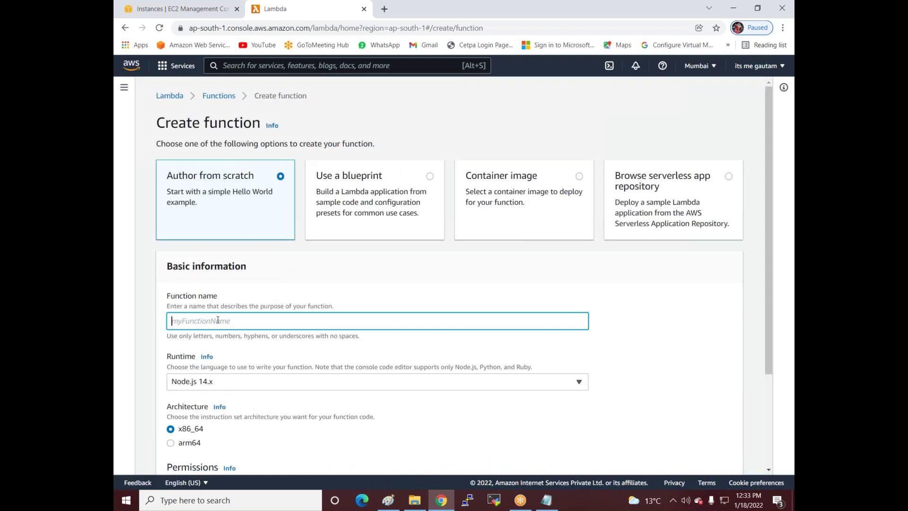
type("start-vm1")
Step: Assign the existing execution role lambda-ec2-access1 to the new function and create it
scroll(139, 342, "down", 5)
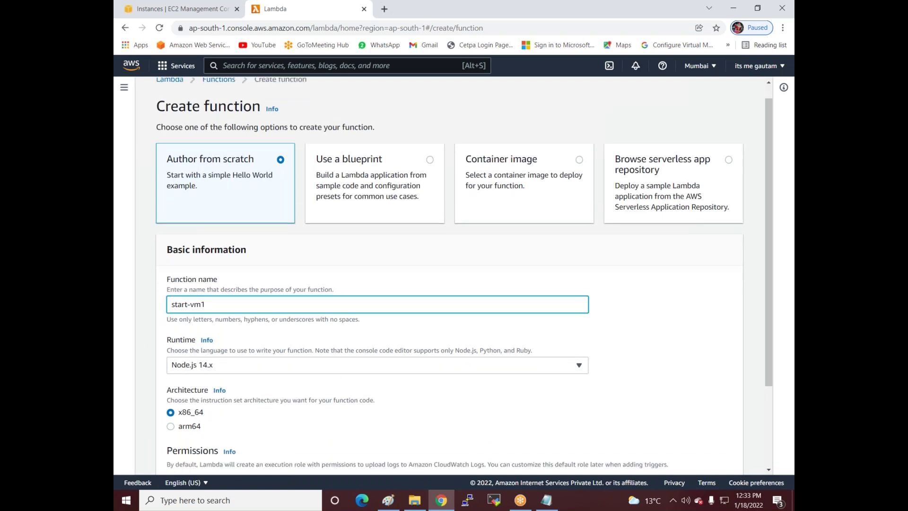
left_click(168, 385)
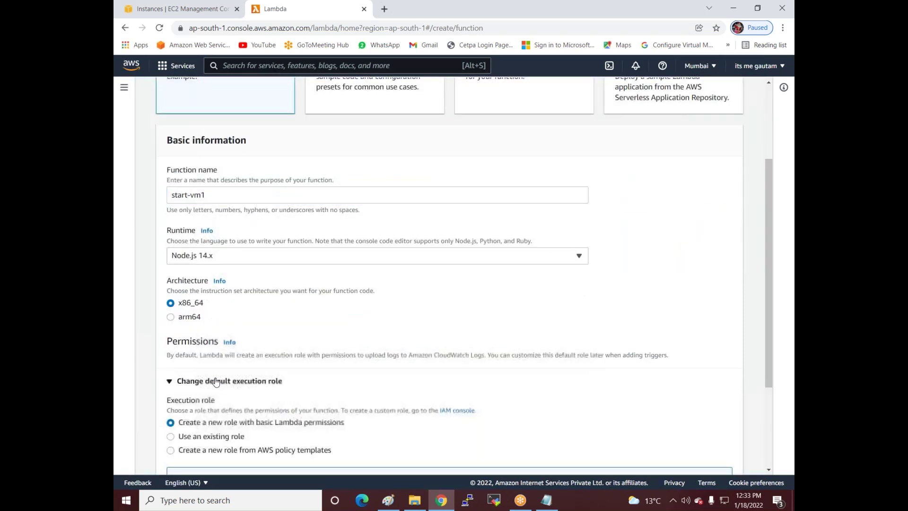
scroll(189, 359, "down", 2)
left_click(210, 331)
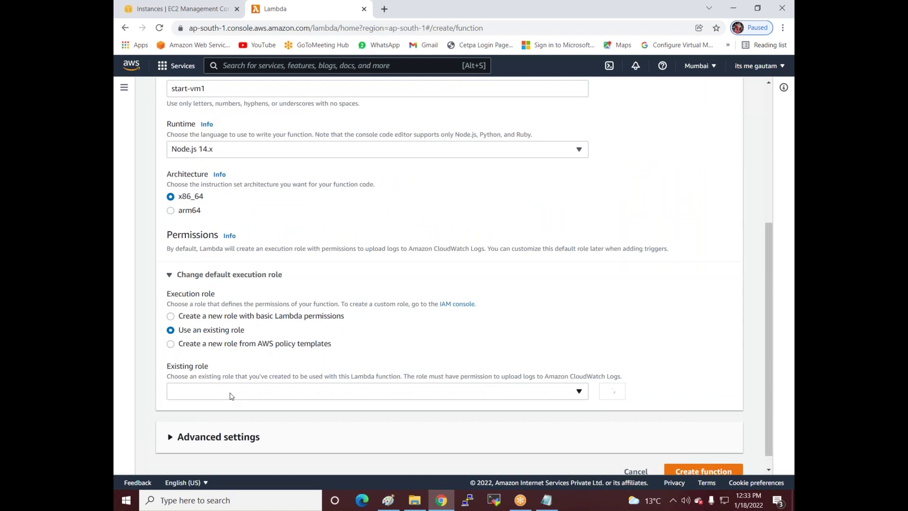
left_click(231, 394)
left_click(198, 427)
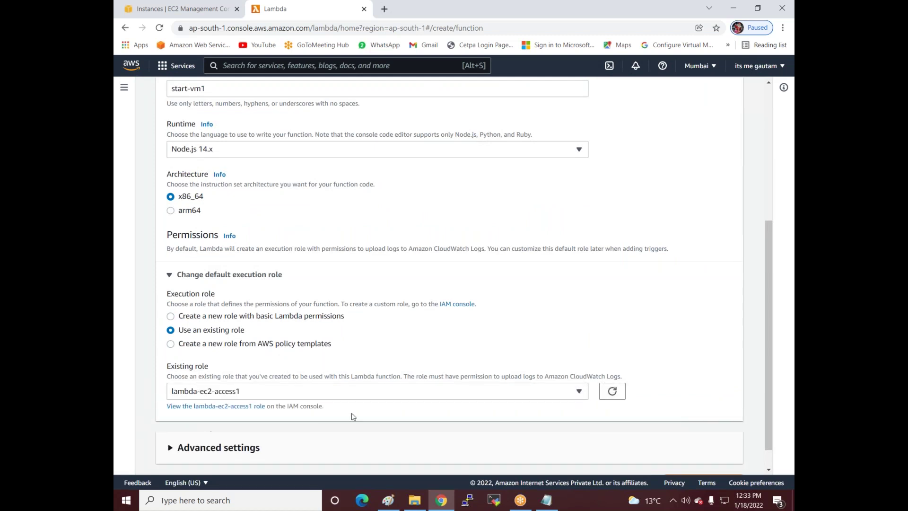
scroll(360, 413, "down", 1)
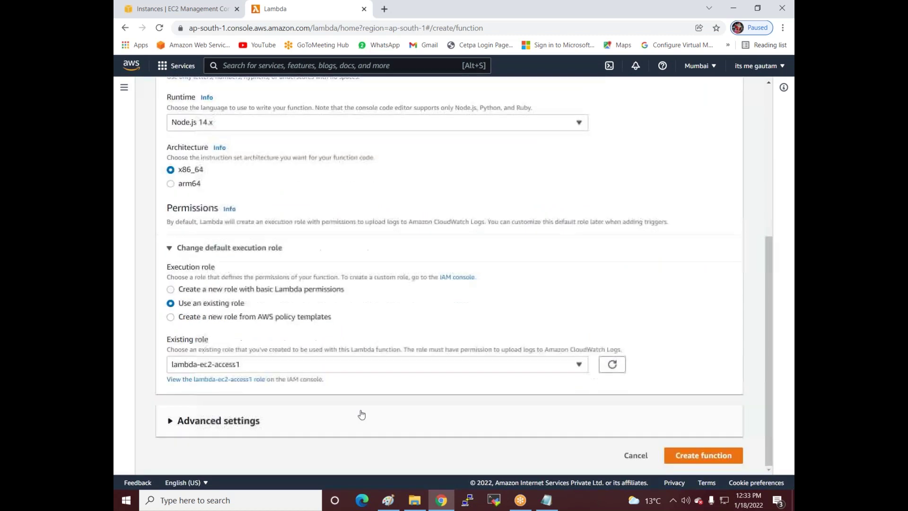
left_click(678, 457)
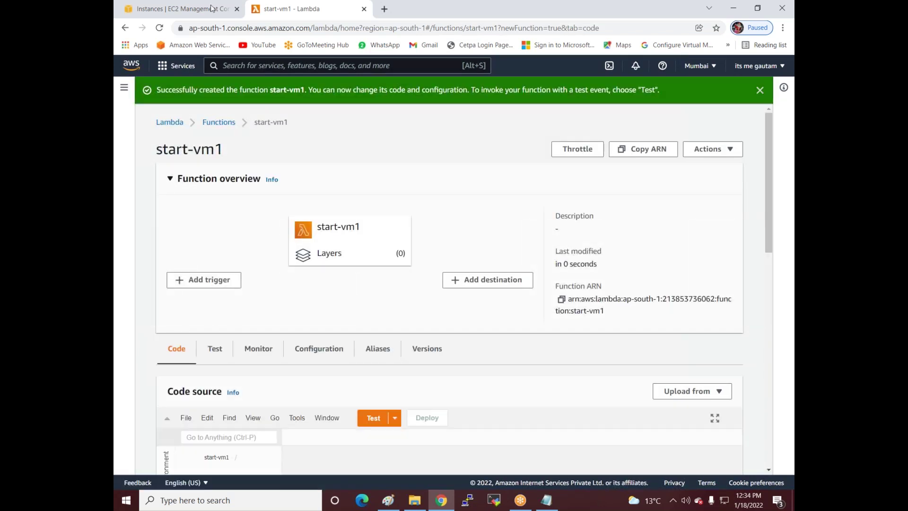
Step: Open the Start instance text file from the lambda function folder in Notepad and copy its startInstances handler code
mouse_move(554, 505)
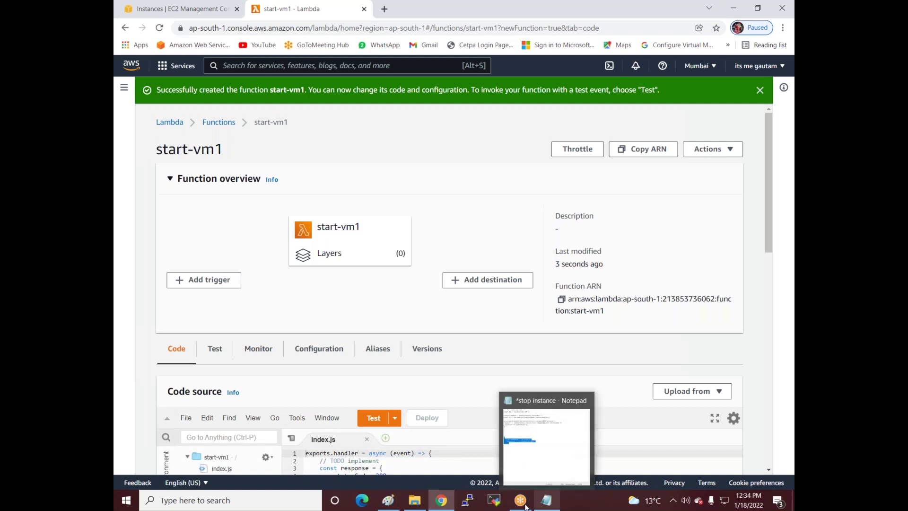
left_click(414, 501)
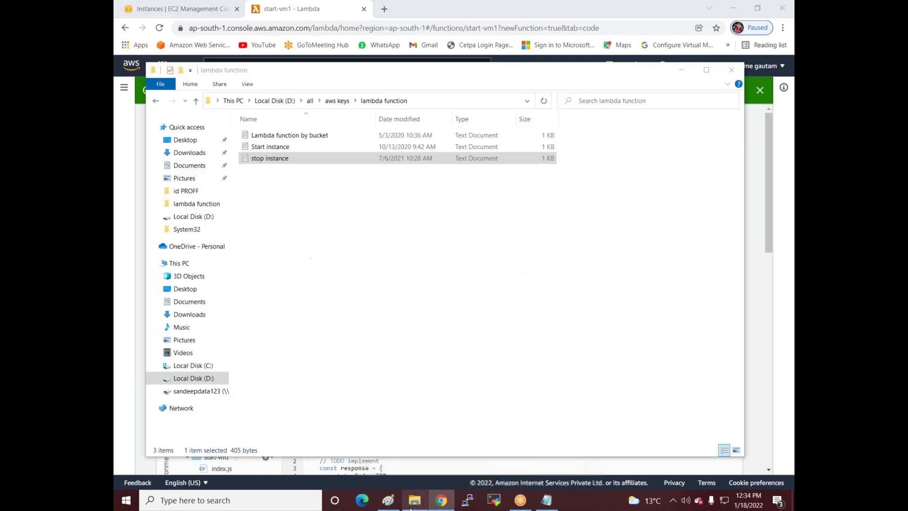
left_click(284, 150)
double_click(284, 152)
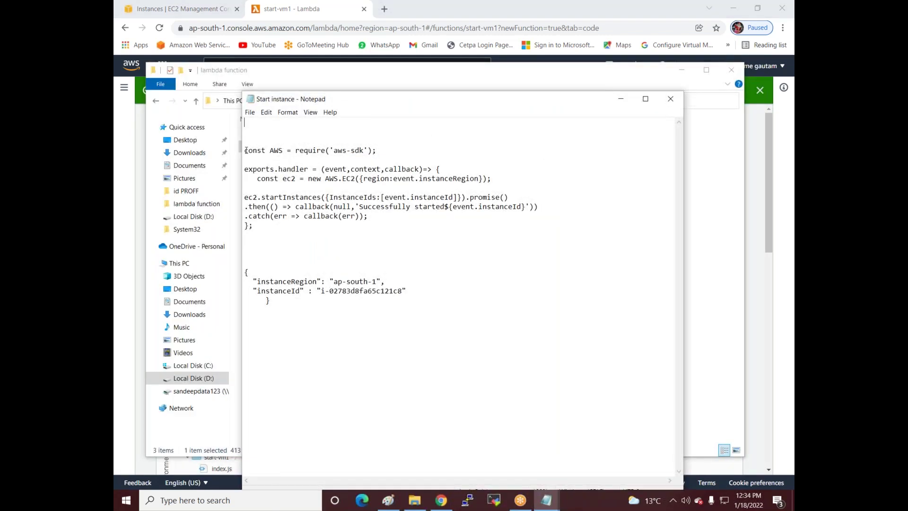
left_click_drag(244, 151, 254, 226)
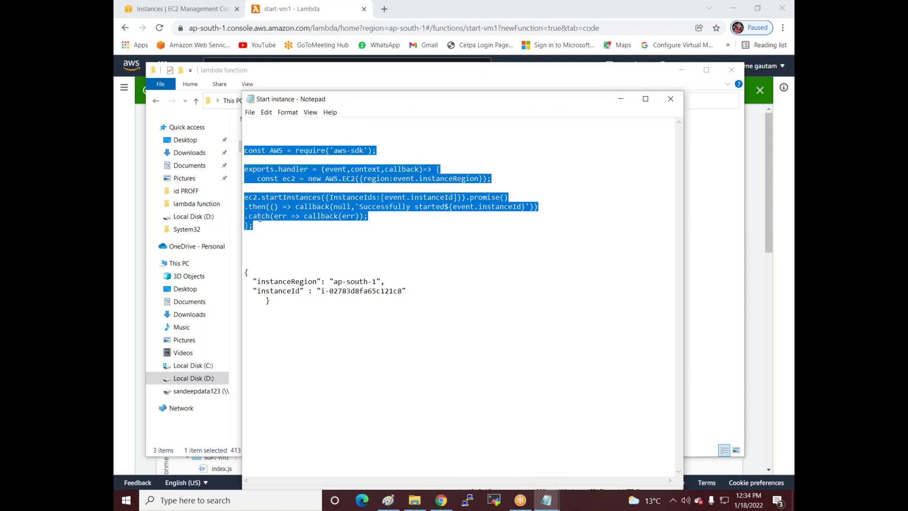
right_click(275, 169)
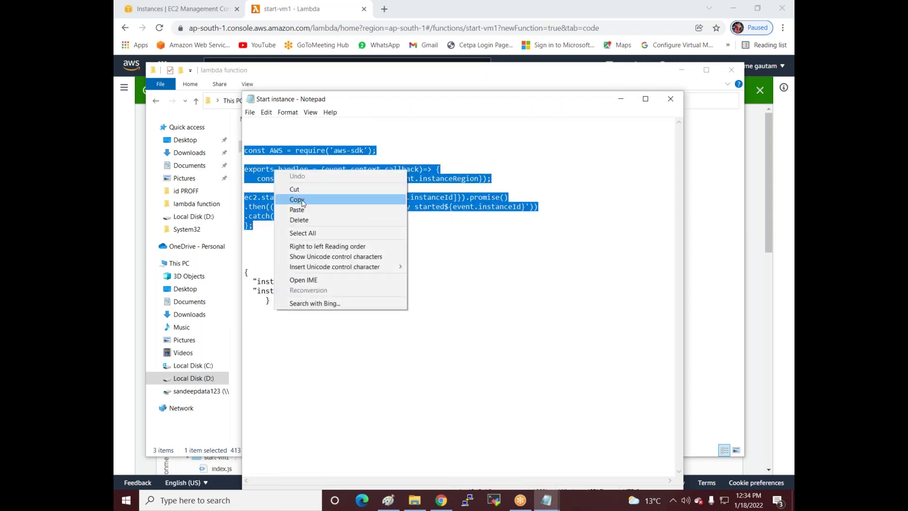
left_click(303, 201)
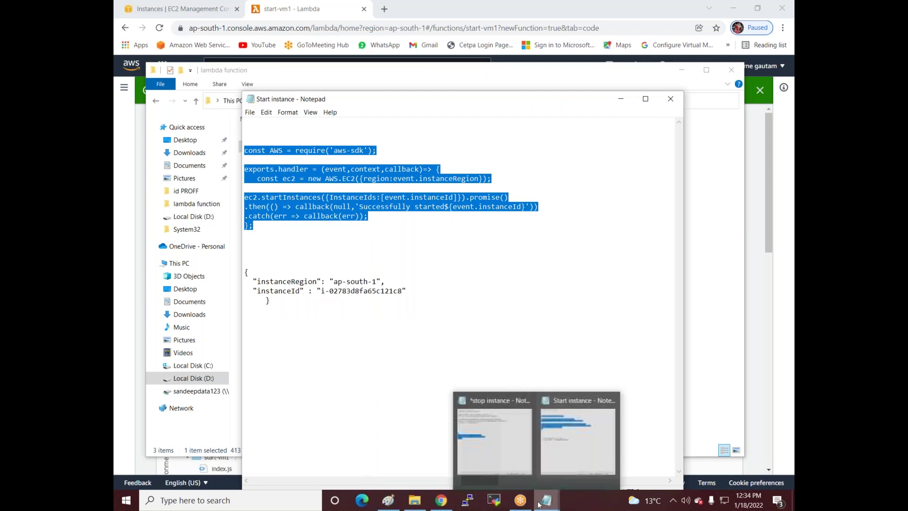
Step: Return to Chrome and replace all the default code in start-vm1's index.js with the copied startInstances handler
left_click(441, 500)
scroll(365, 256, "down", 5)
left_click(365, 256)
key("ctrl+a")
key("BackSpace")
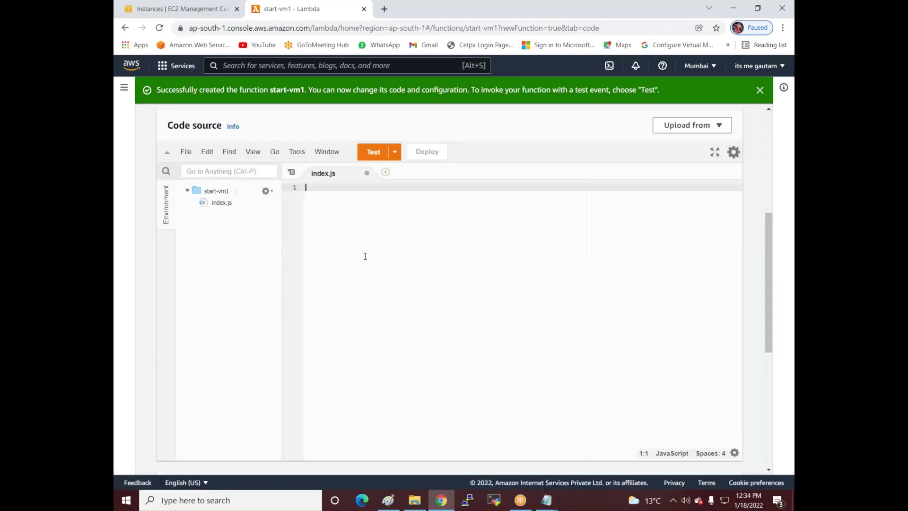
key("ctrl+v")
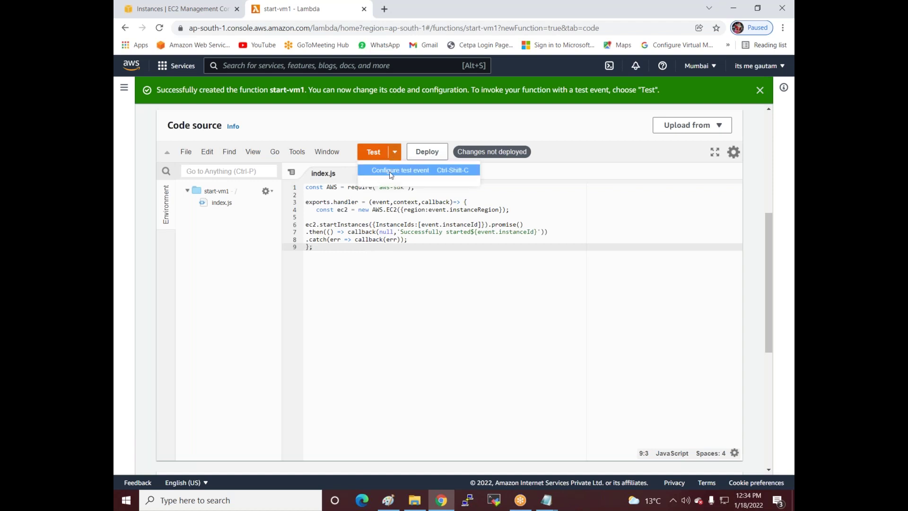
left_click(273, 268)
type("star")
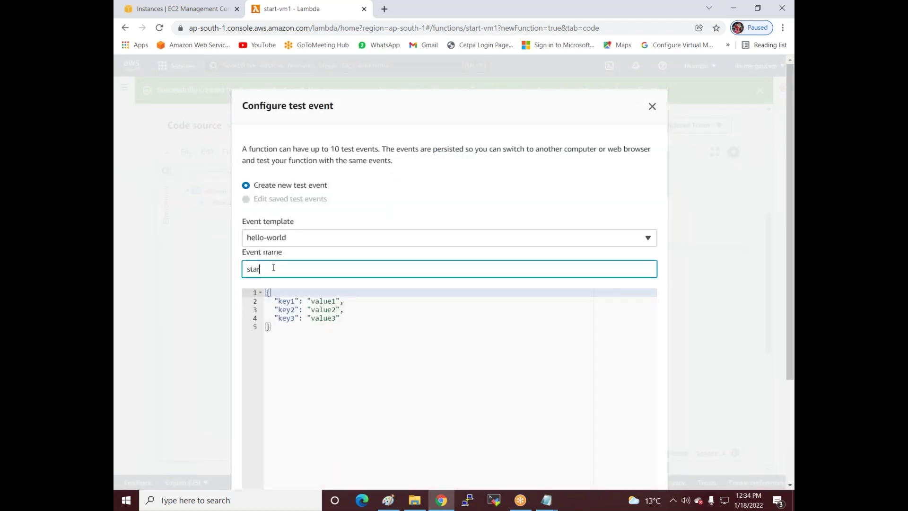
type("tvm1")
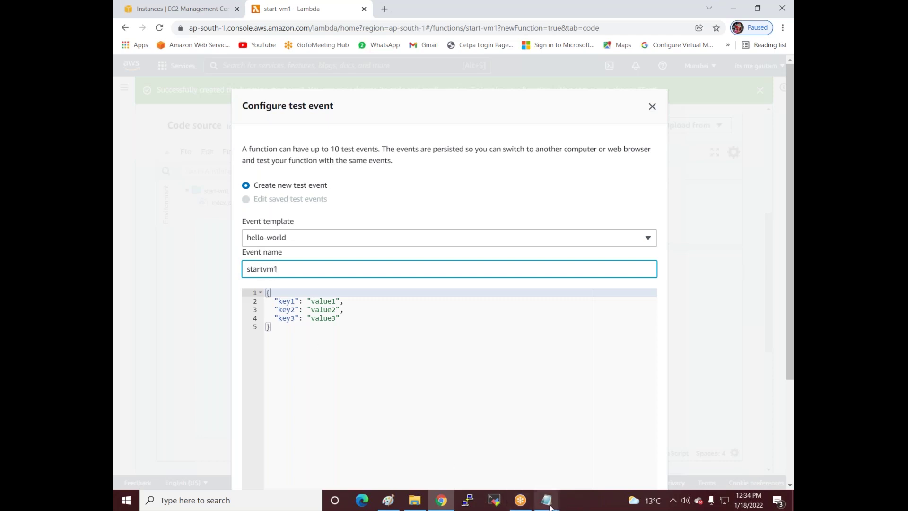
Step: Copy the selected instanceRegion and instanceId JSON block from the stop instance file in Notepad and return to Chrome
mouse_move(548, 505)
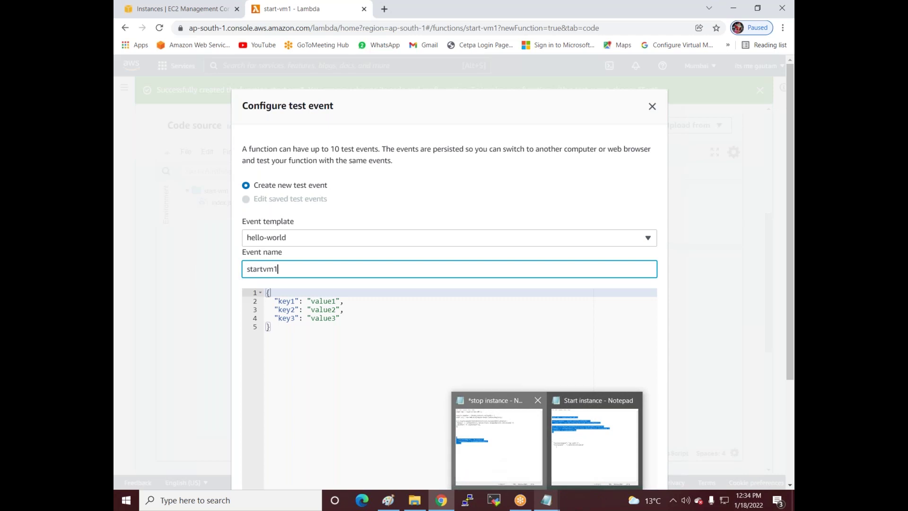
left_click(496, 466)
right_click(297, 264)
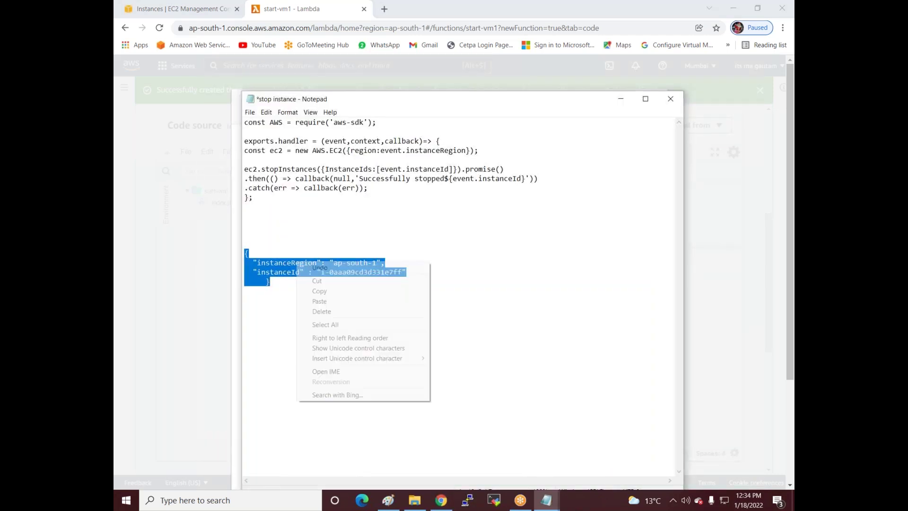
left_click(300, 290)
left_click(178, 294)
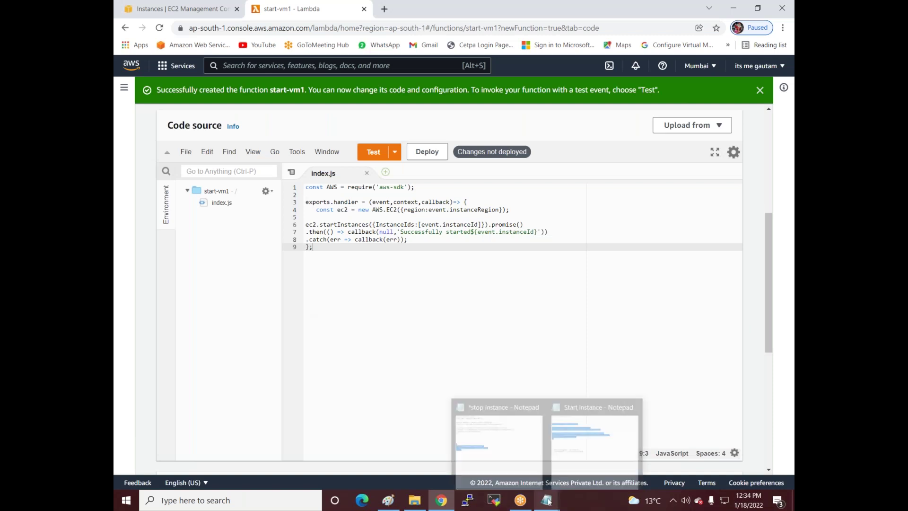
Step: Configure and save a new test event named startvm1, replacing its sample JSON with the copied instanceRegion and instanceId block
left_click(394, 152)
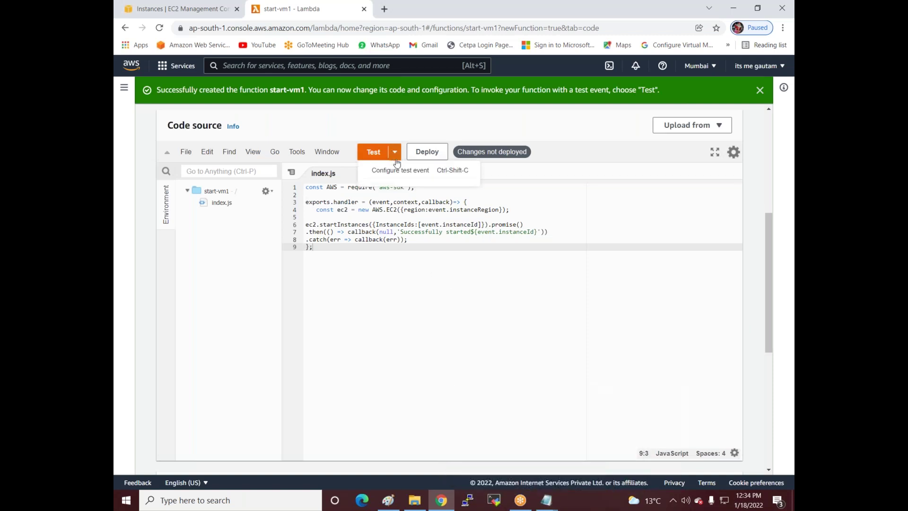
left_click(393, 179)
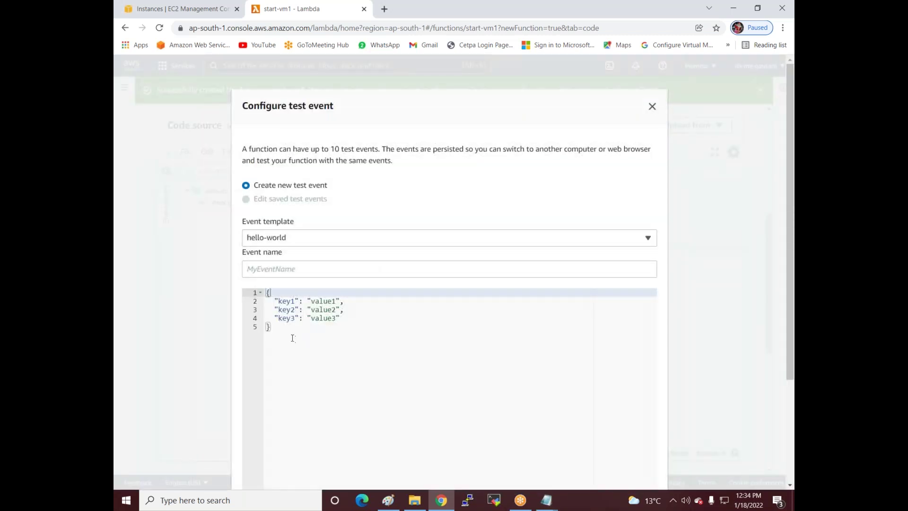
left_click_drag(285, 333, 263, 297)
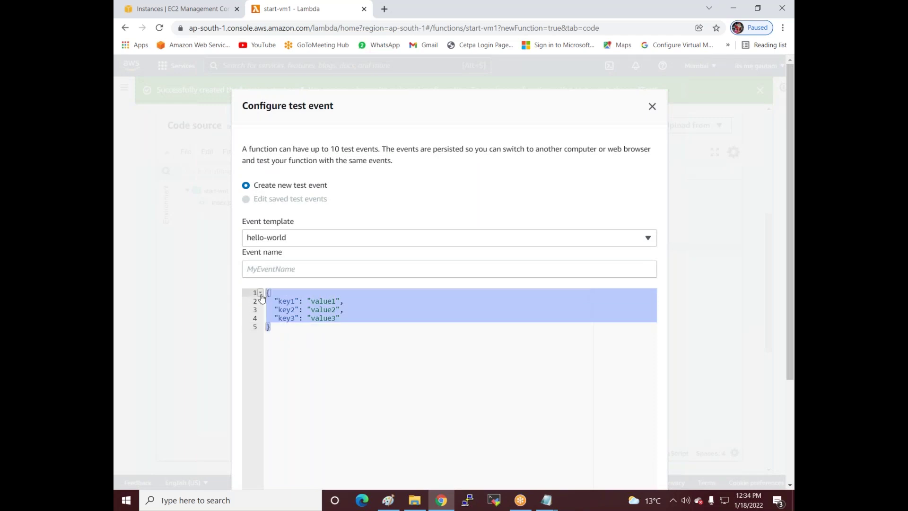
key("ctrl+v")
left_click(267, 267)
type("startvm1")
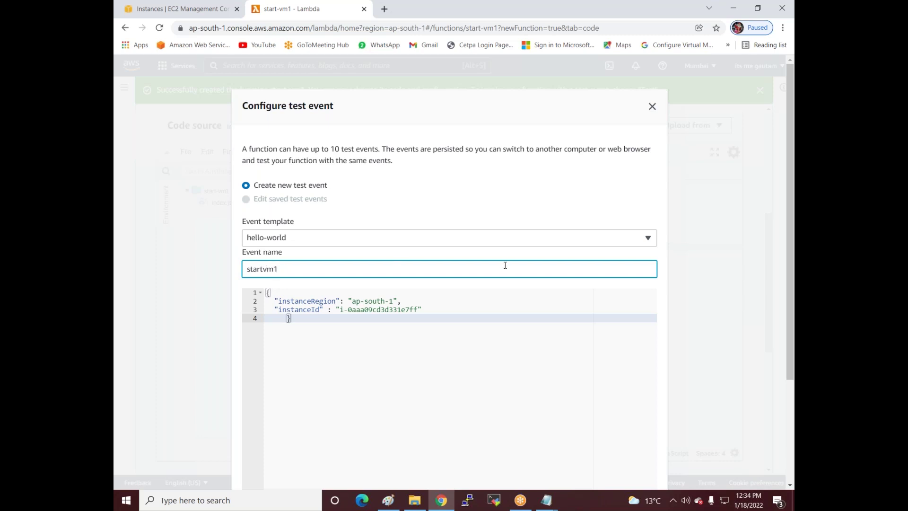
scroll(511, 331, "down", 3)
left_click(639, 441)
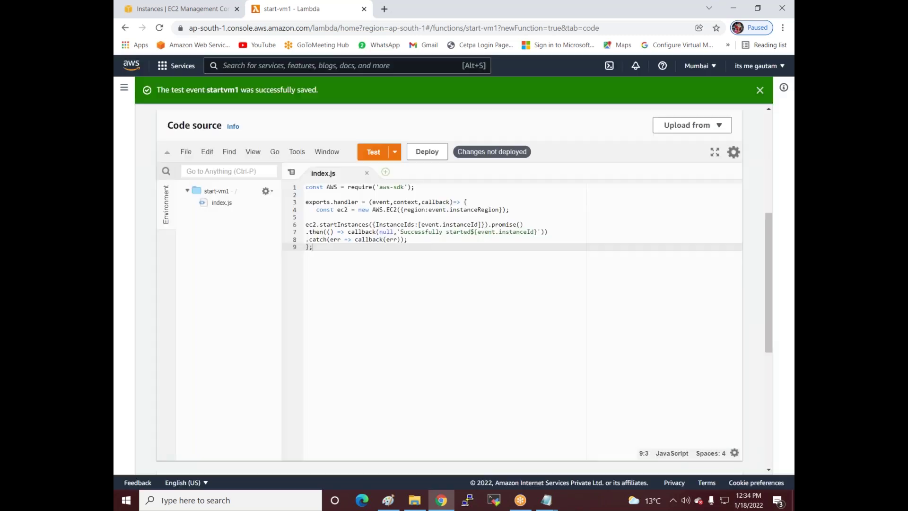
Step: Run the startvm1 test once and deploy start-vm1's pending code changes
left_click(374, 152)
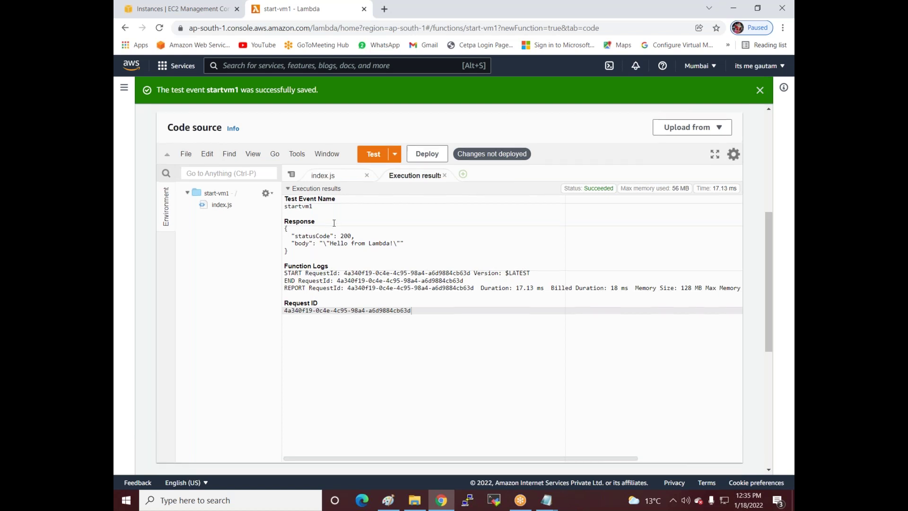
scroll(327, 264, "up", 1)
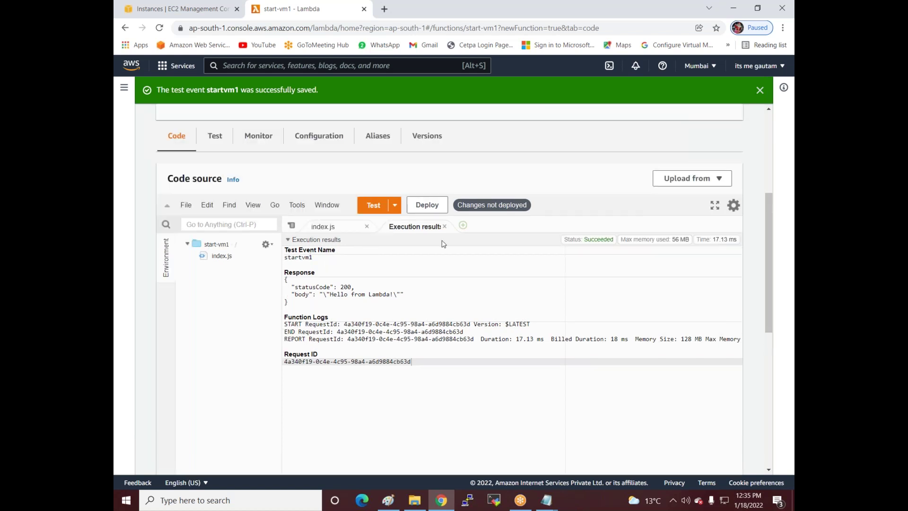
left_click(427, 204)
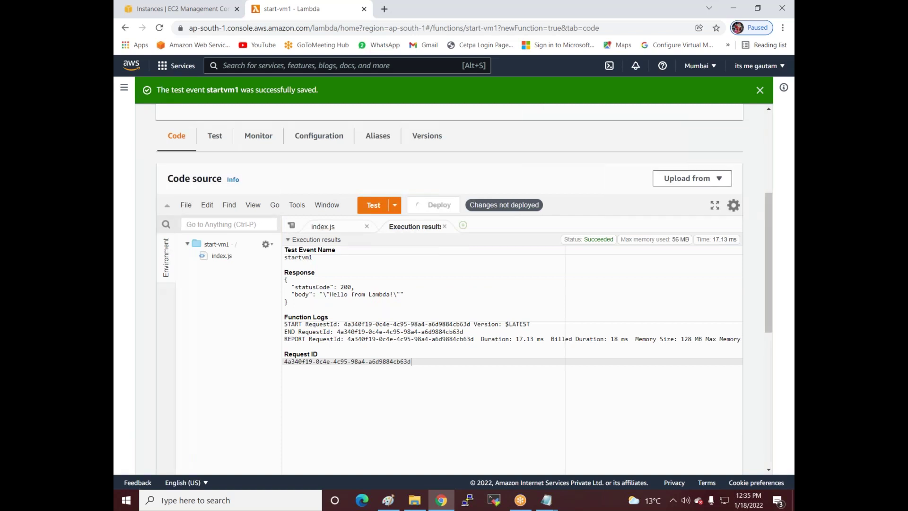
Step: Run the startvm1 test on the deployed code, review its response, and look at Vm1's state in the EC2 instances list
left_click(371, 206)
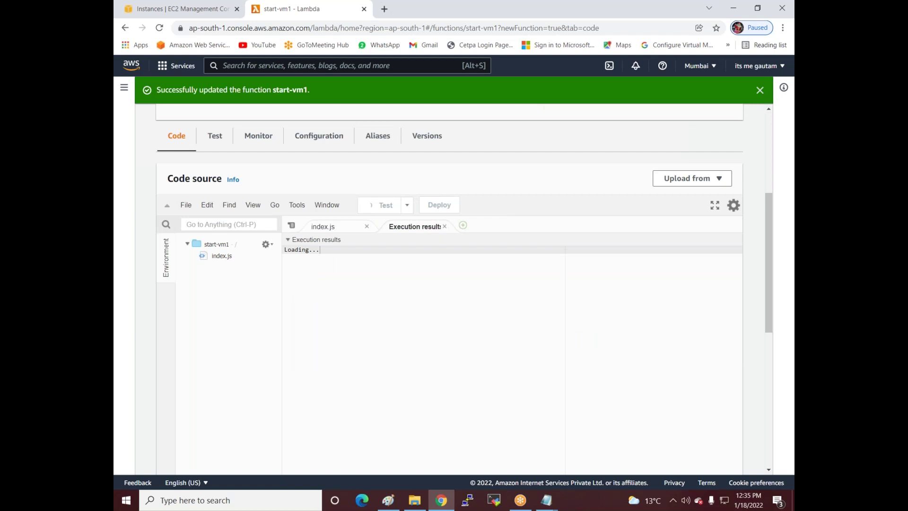
left_click_drag(289, 280, 425, 280)
triple_click(379, 284)
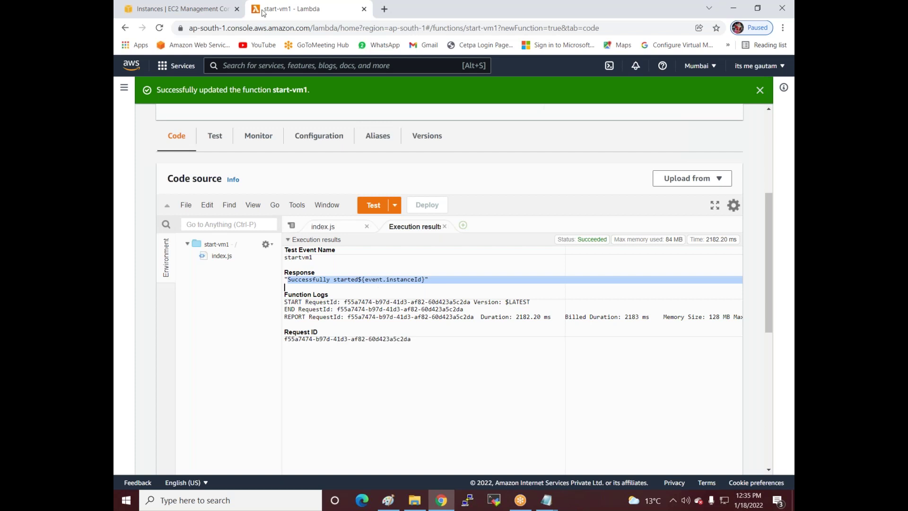
left_click(206, 11)
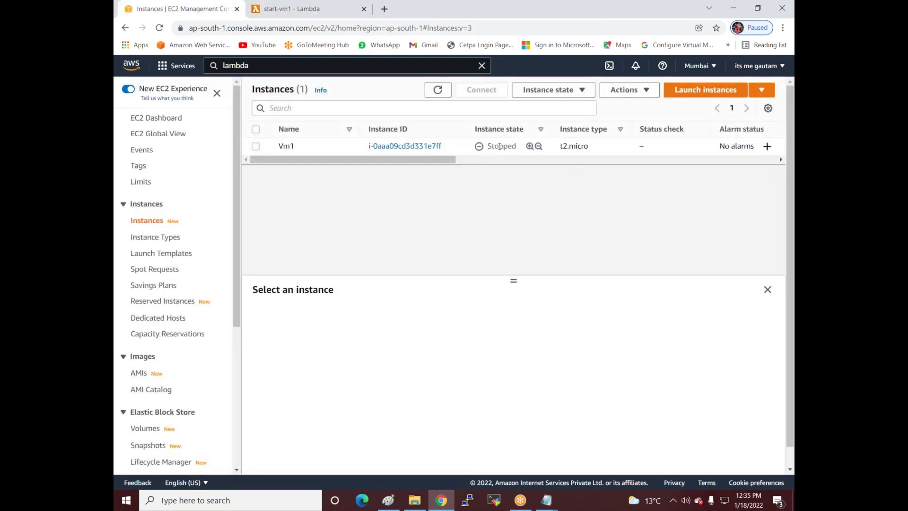
Step: Refresh the instances list and begin launching a new instance, searching AMIs for server 2012 and choosing Microsoft Windows Server 2012 R2 Base
left_click(438, 90)
left_click(723, 95)
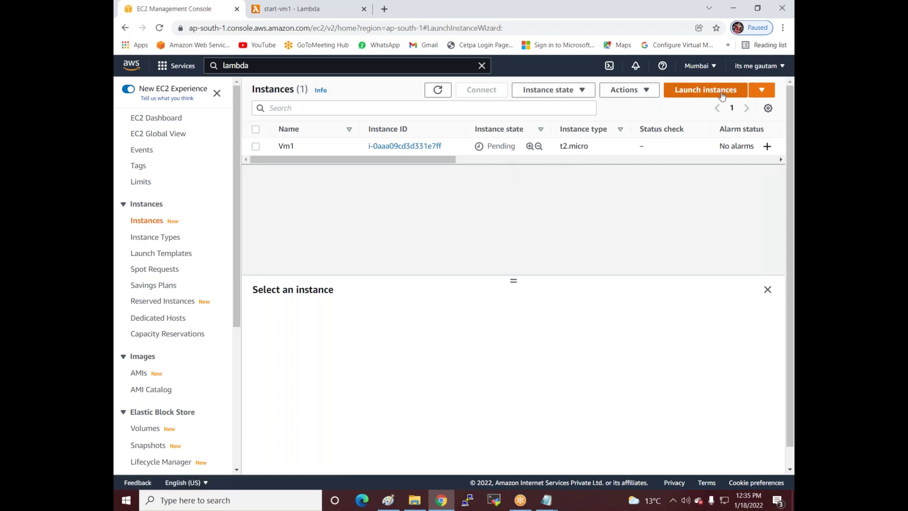
left_click(175, 220)
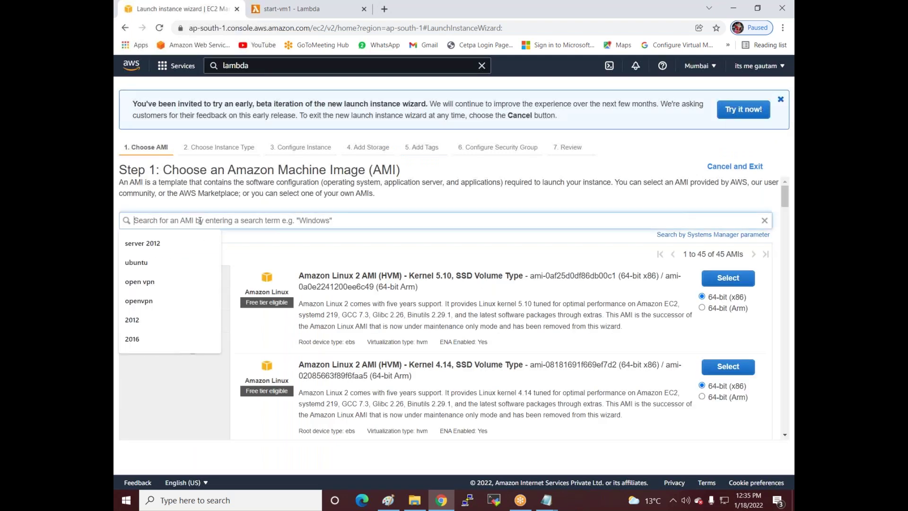
left_click(176, 252)
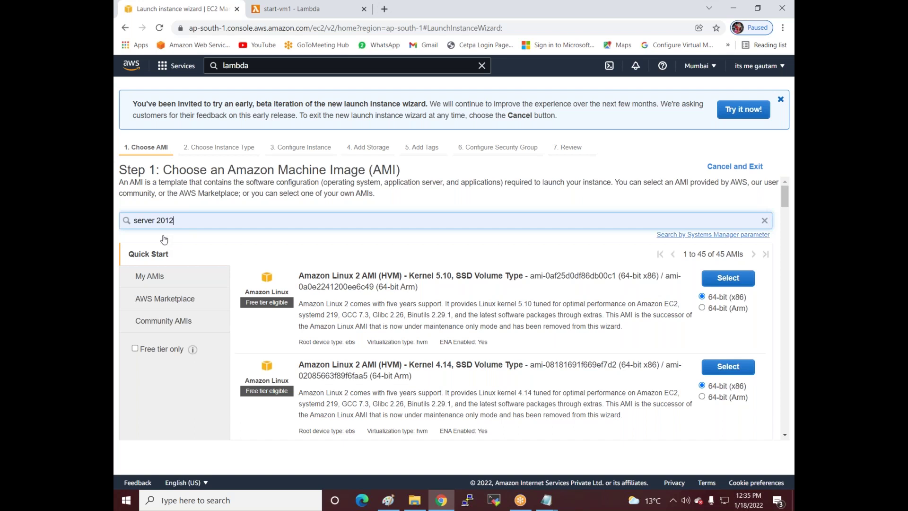
key("Return")
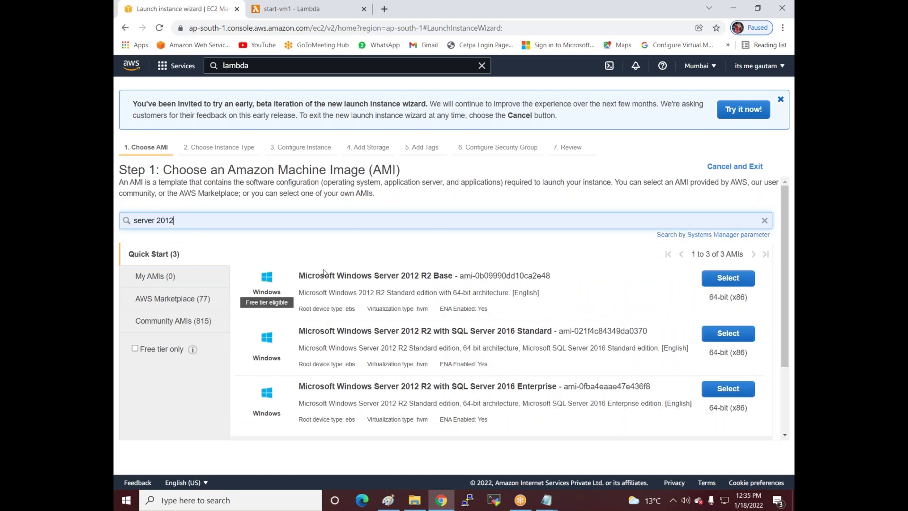
left_click(734, 279)
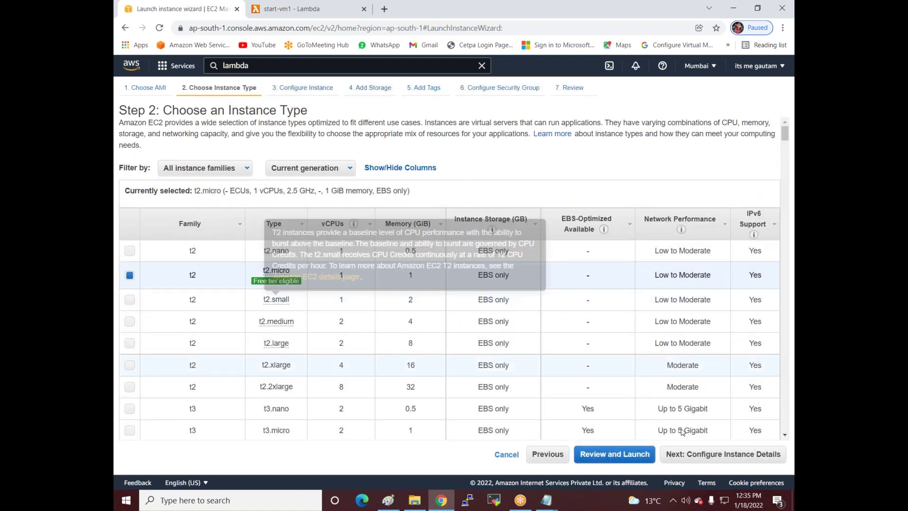
Step: Accept the t2.micro type and the default instance details and storage, and add a Name tag with the value web1
left_click(723, 454)
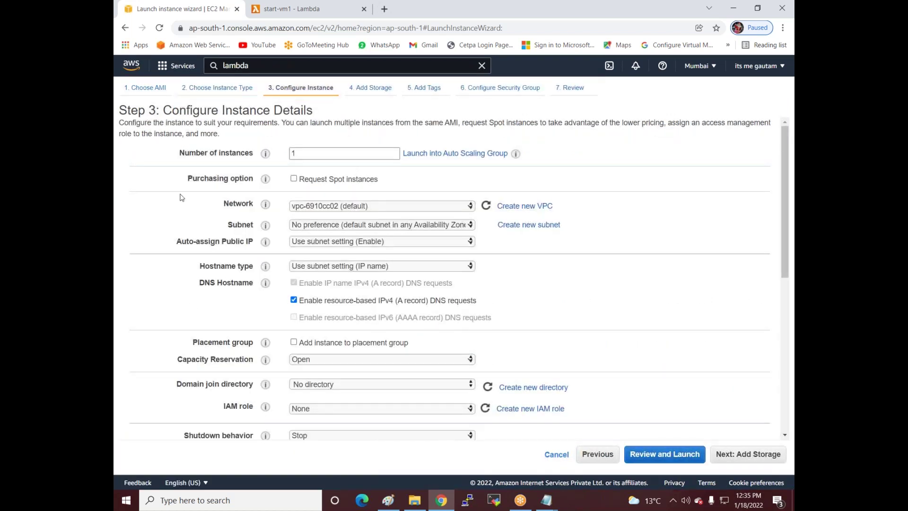
left_click(729, 457)
left_click(735, 455)
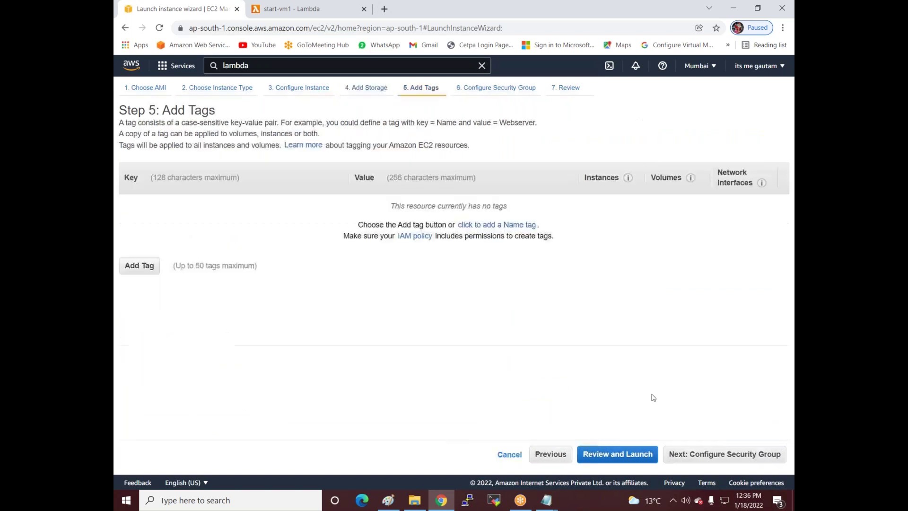
left_click(472, 226)
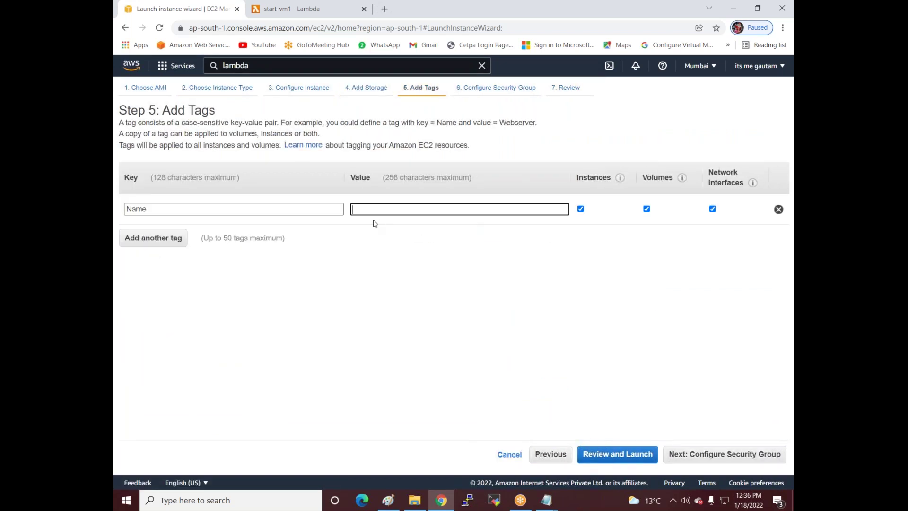
type("web1")
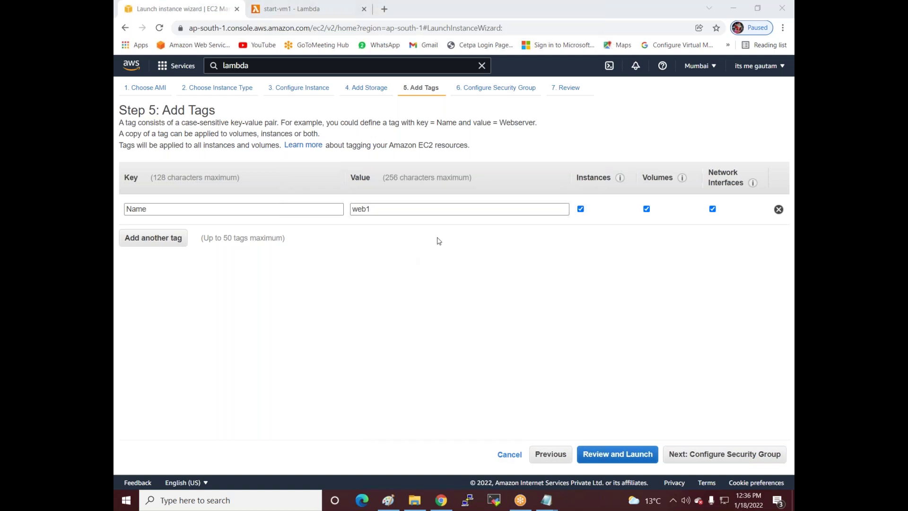
Step: Assign the existing default and Myweb-SG security groups to the new instance and proceed to the launch review
left_click(685, 458)
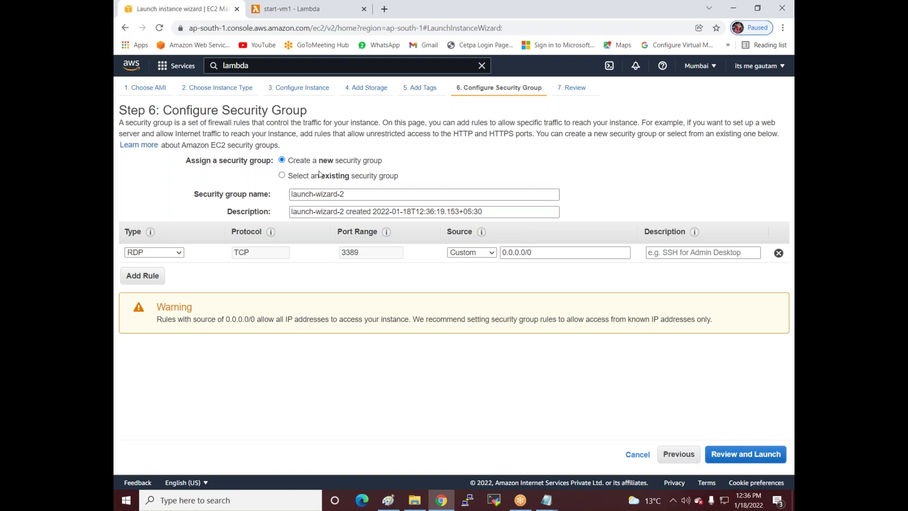
left_click(317, 177)
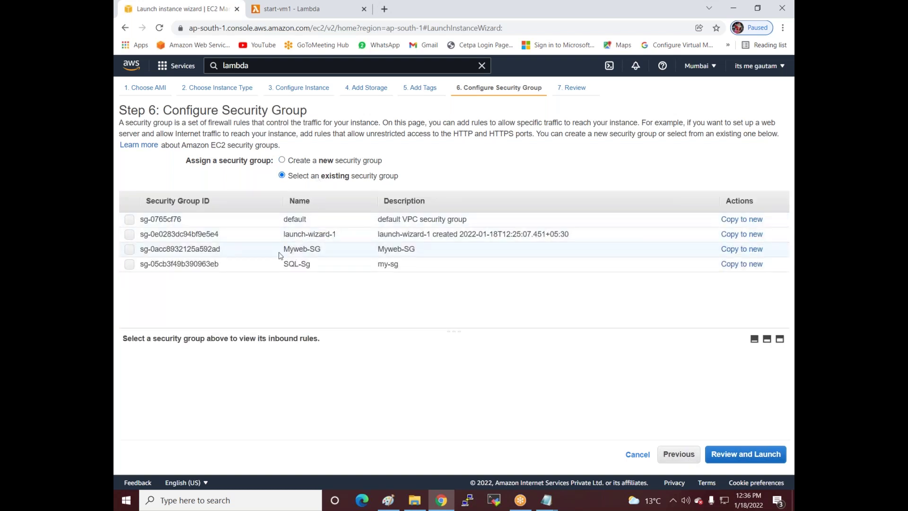
left_click(131, 221)
left_click(130, 250)
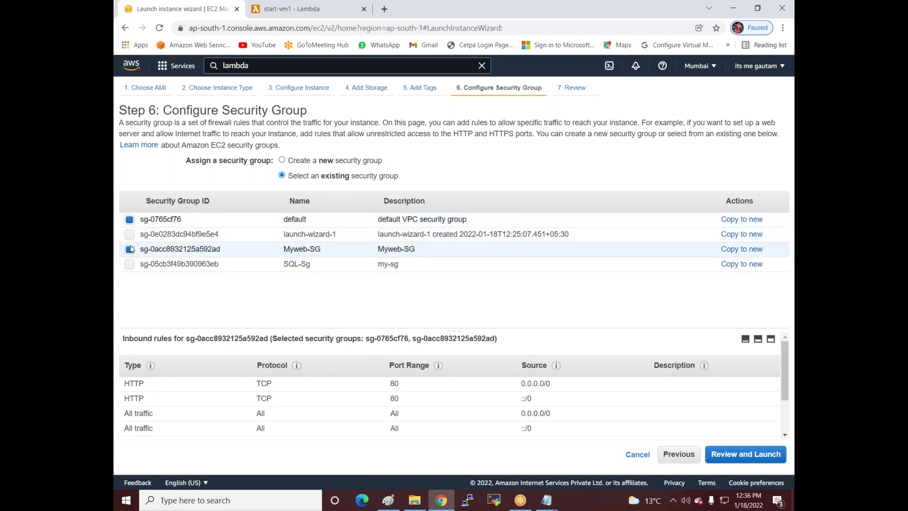
left_click(722, 457)
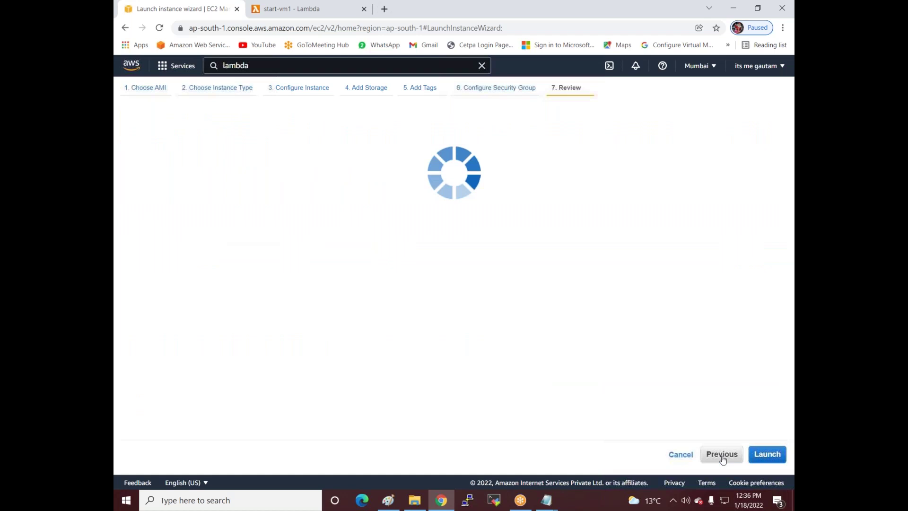
Step: Launch the instance with the existing Windows-2022 key pair, acknowledging access to its private key, and return to the instances list
left_click(766, 454)
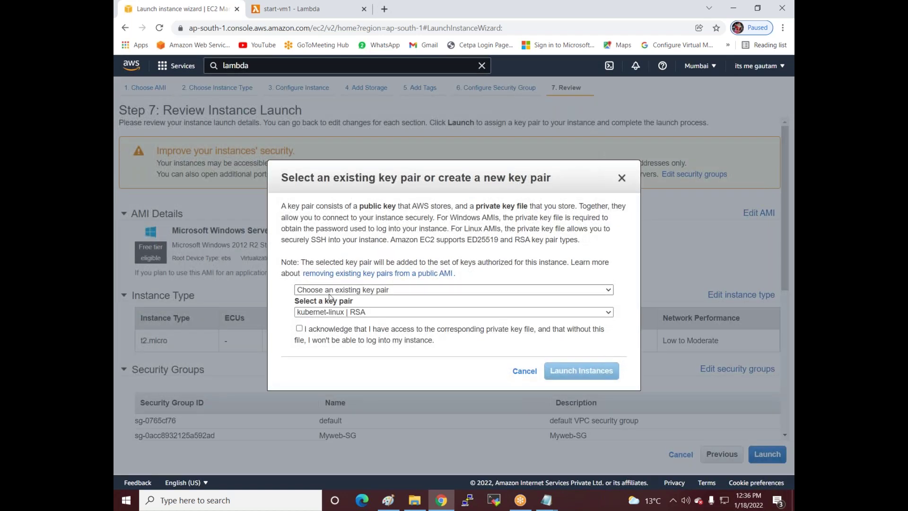
left_click(322, 314)
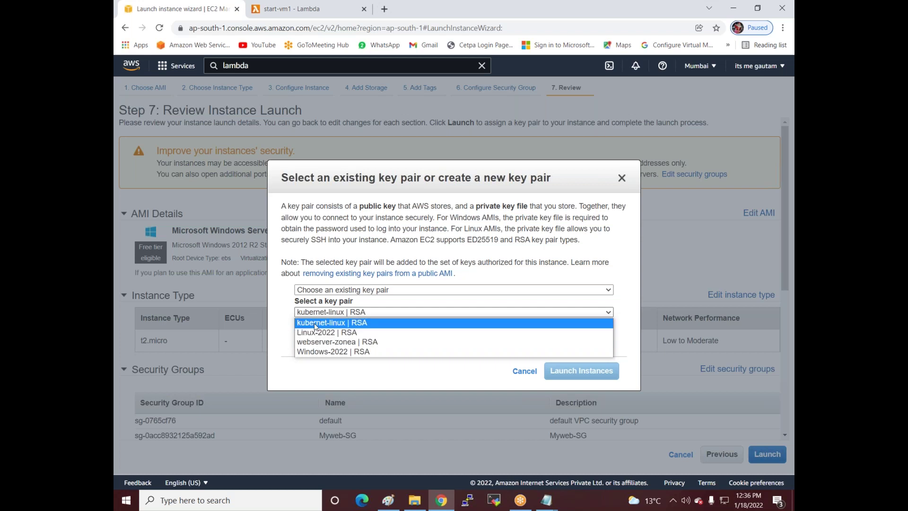
left_click(313, 352)
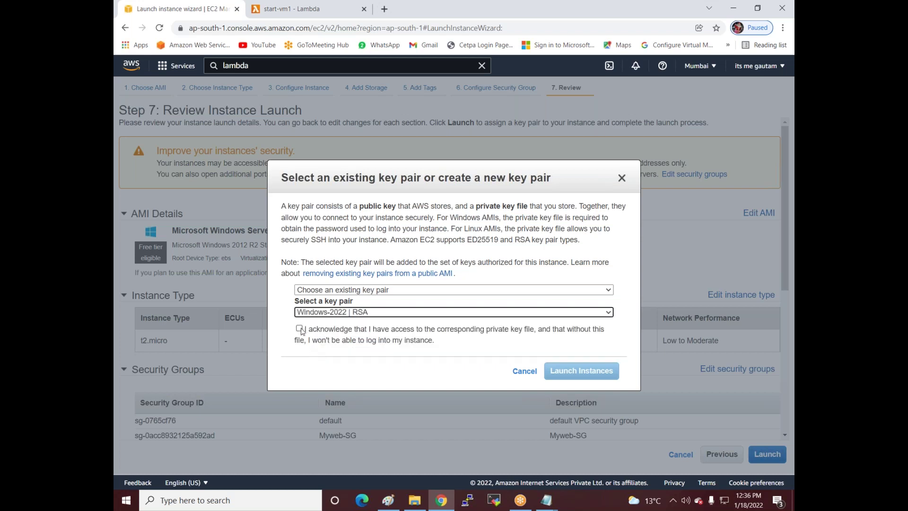
left_click(299, 329)
left_click(592, 374)
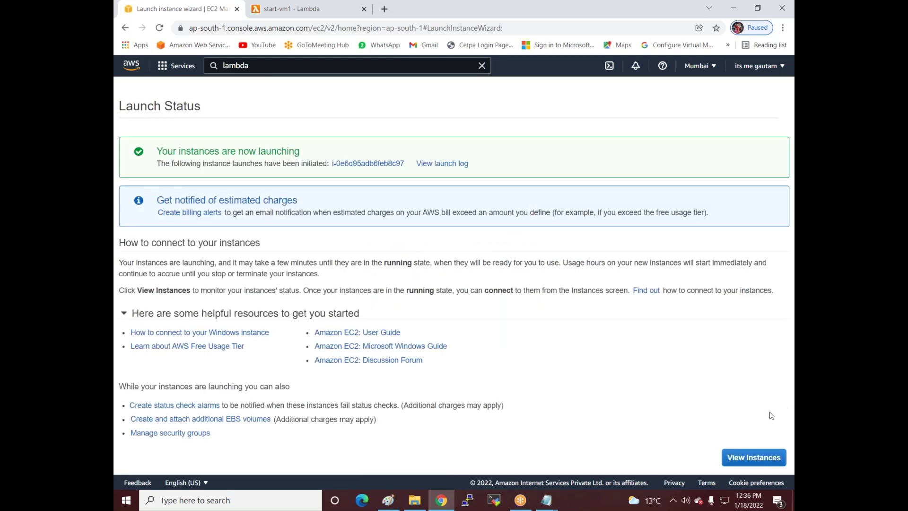
left_click(754, 458)
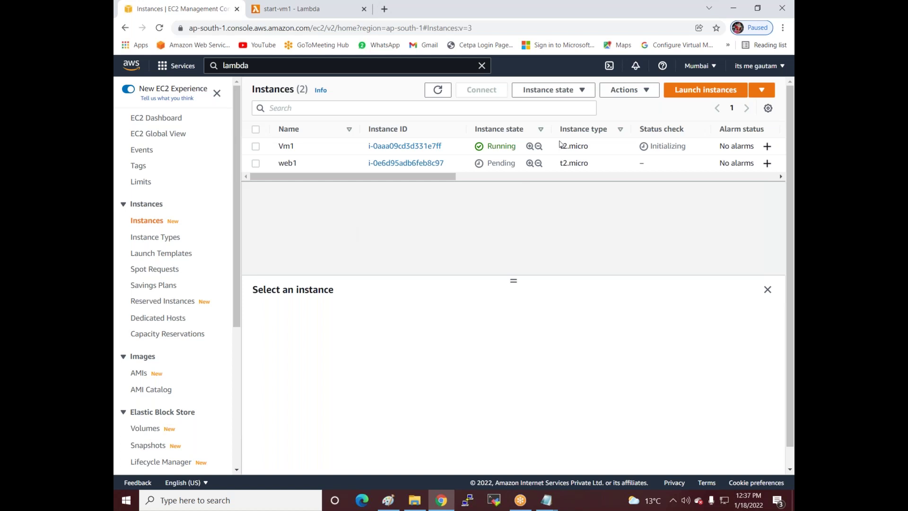
Step: Switch to Paint and draw a rounded rectangle of about 176 × 56 px around Cloud Watch, with a right-pointing arrow beside it
left_click(387, 500)
scroll(278, 121, "up", 8)
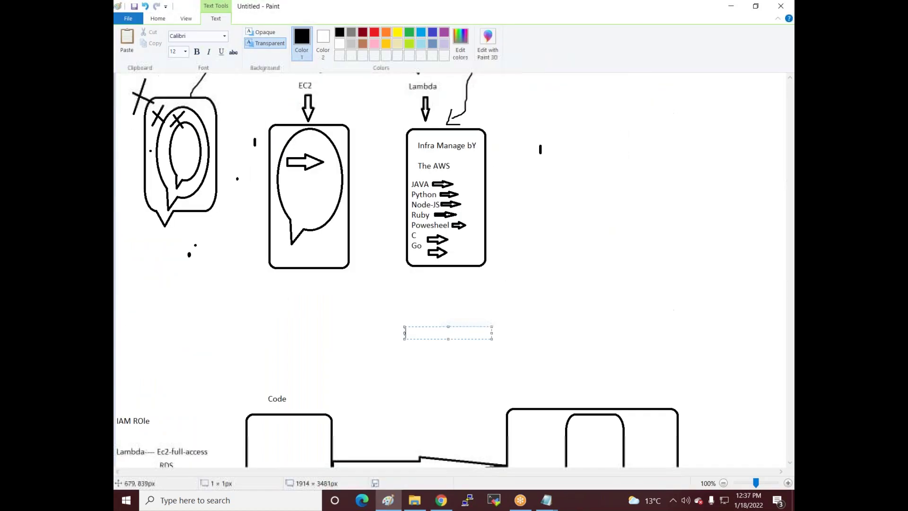
left_click(278, 121)
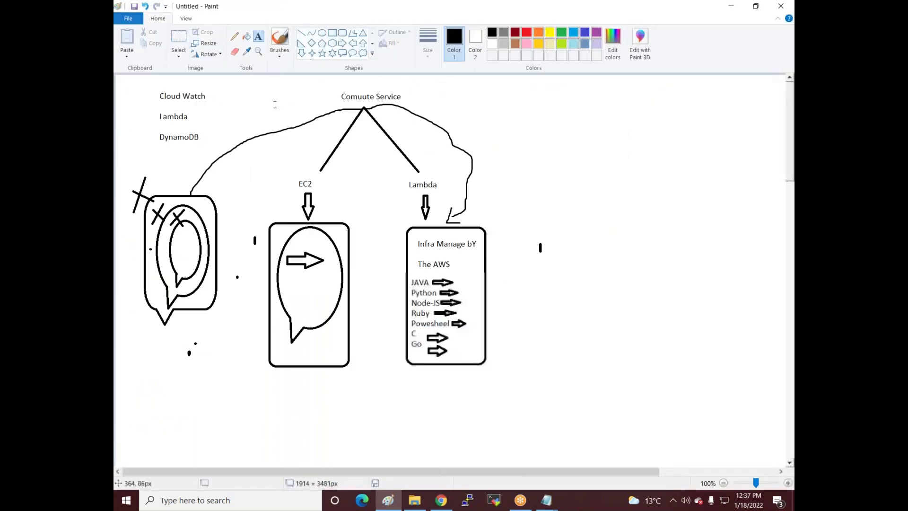
mouse_move(147, 80)
left_mouse_down()
mouse_move(174, 115)
mouse_move(222, 104)
left_mouse_up()
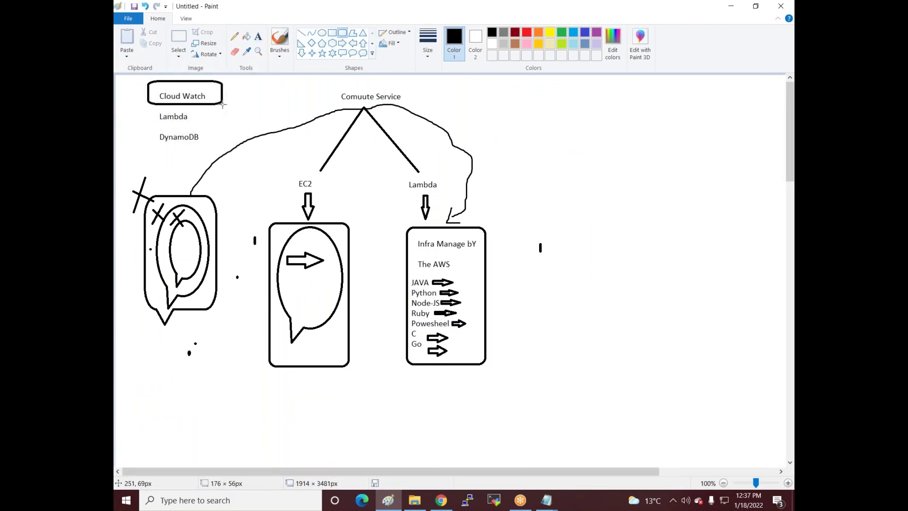
left_click(341, 43)
left_click_drag(226, 88, 263, 102)
left_click(243, 116)
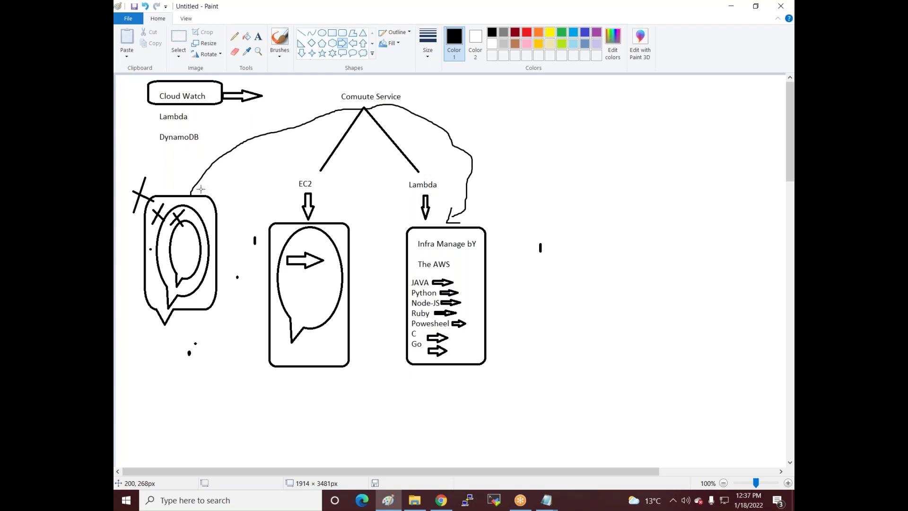
Step: Return to Chrome and examine the Monitoring column for the two EC2 instances
left_click(441, 499)
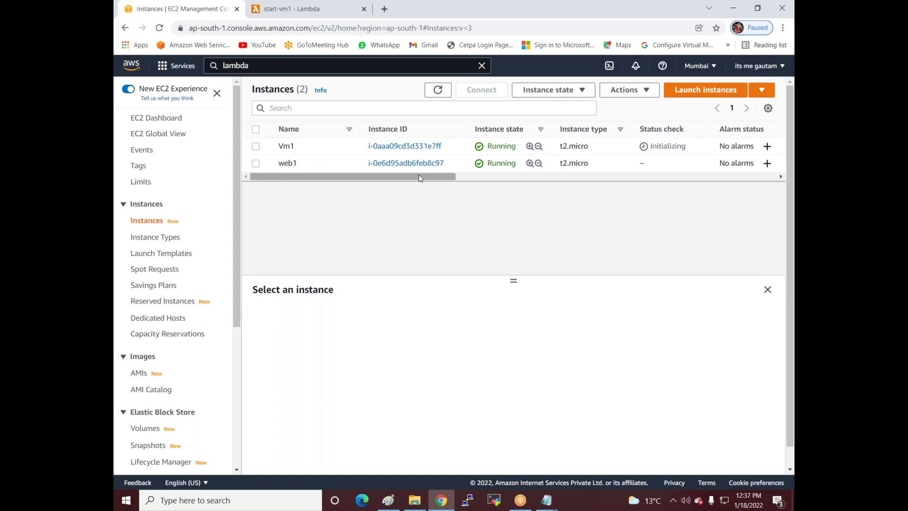
left_click_drag(411, 180, 631, 197)
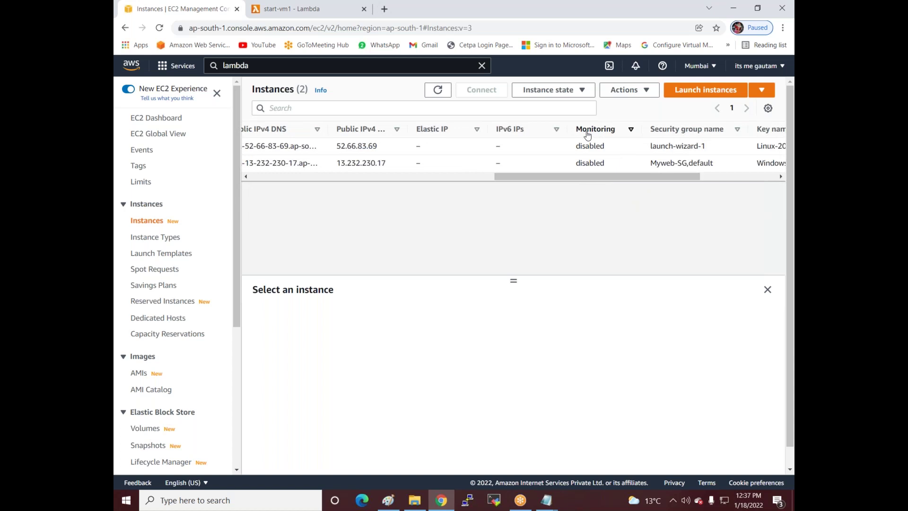
left_click_drag(583, 179, 340, 179)
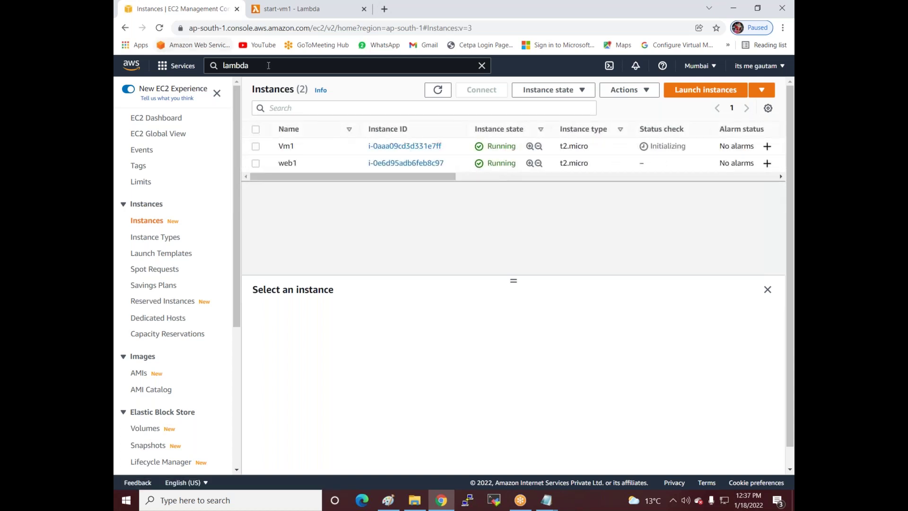
Step: Search the AWS services for cloudwatch from the start-vm1 Lambda page and open the CloudWatch console
left_click(287, 12)
left_click(273, 69)
type("cloud")
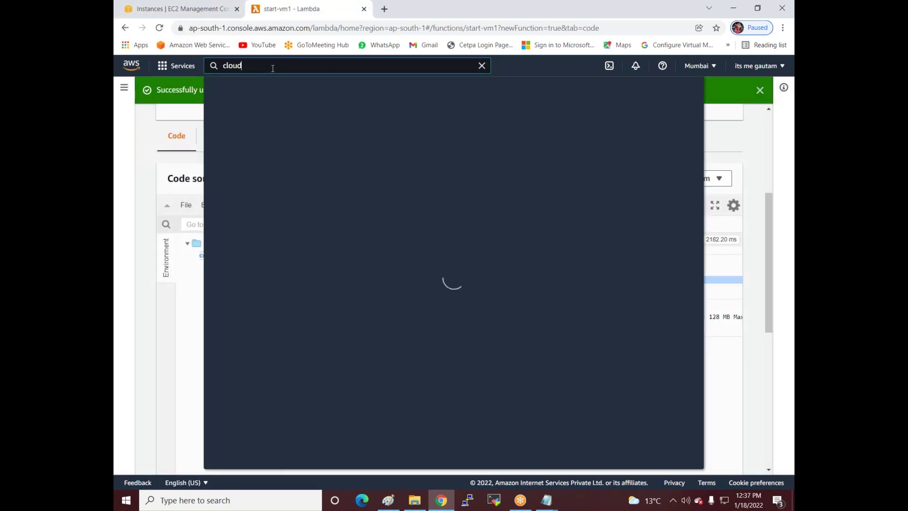
type("watch")
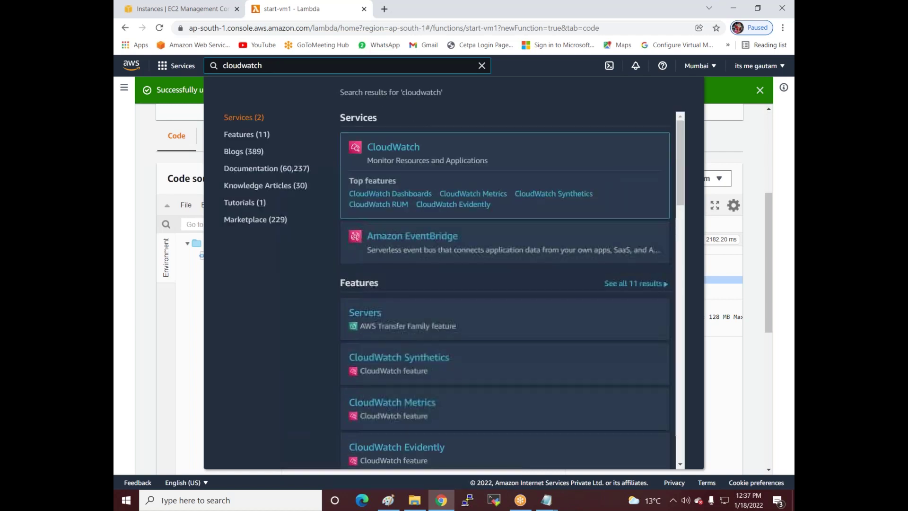
key("Return")
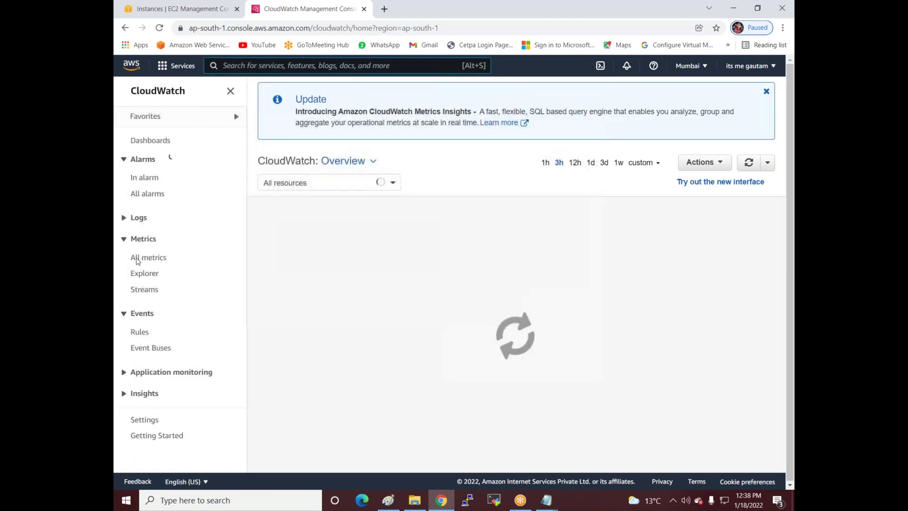
Step: Show all CloudWatch metrics and look through the available service namespaces
left_click(143, 239)
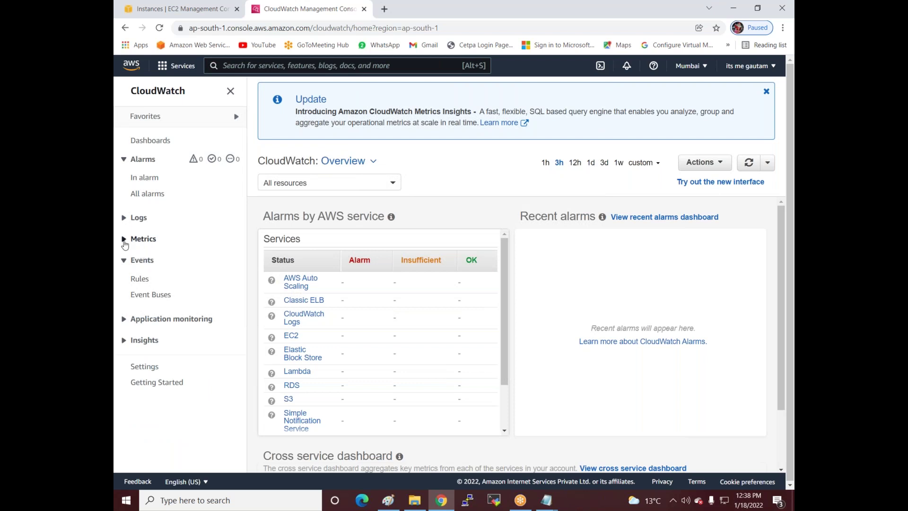
left_click(124, 240)
left_click(138, 261)
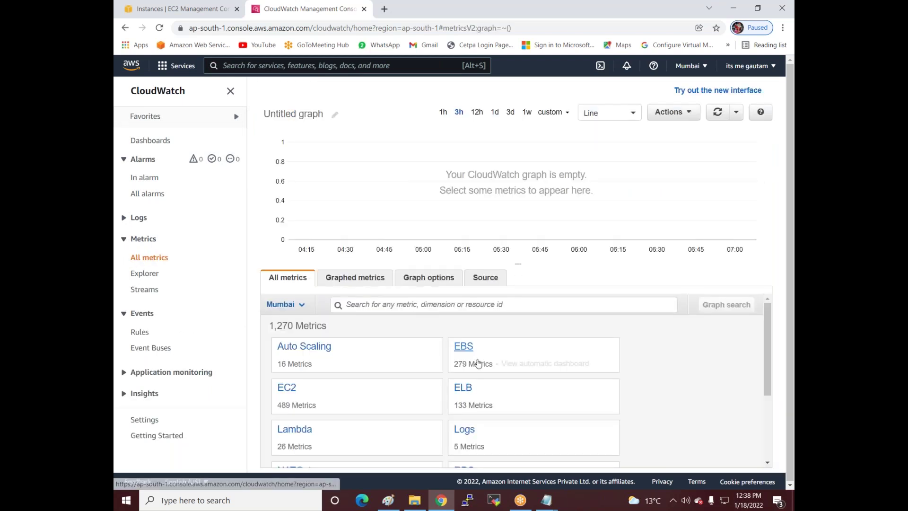
scroll(479, 363, "down", 3)
scroll(477, 369, "up", 3)
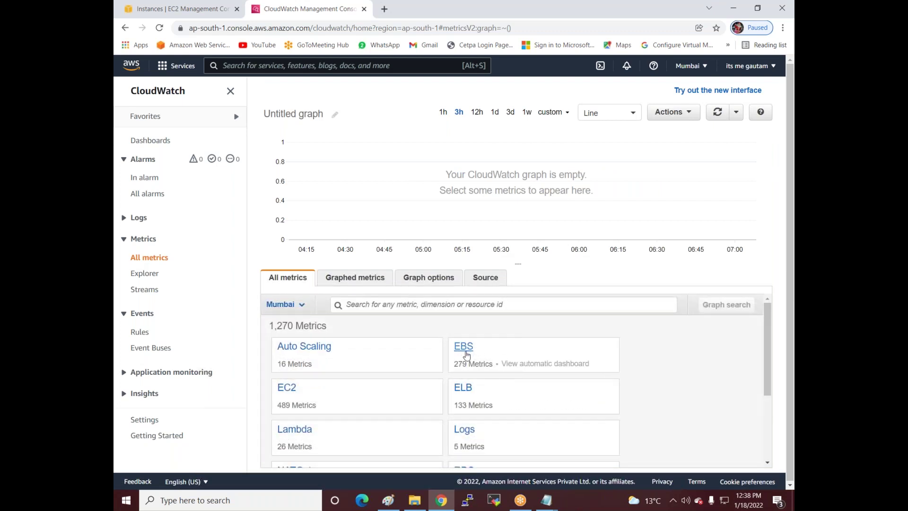
scroll(335, 359, "down", 2)
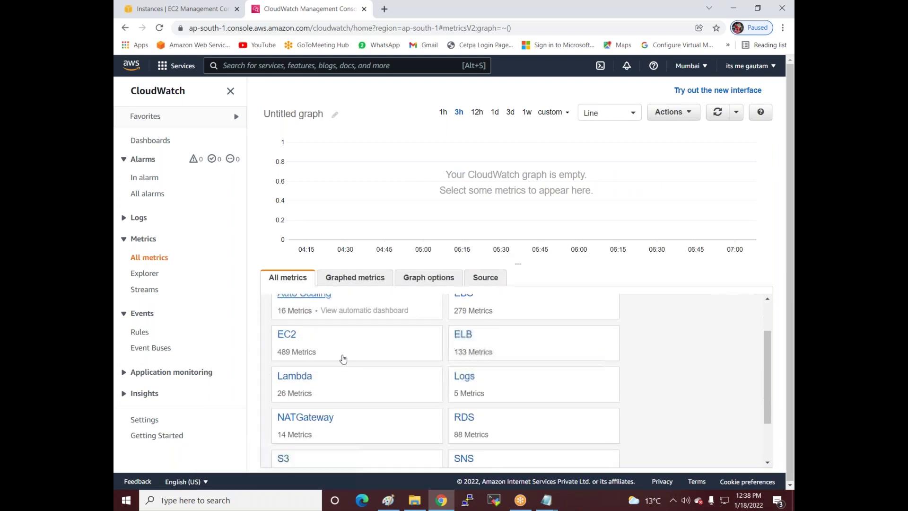
Step: Graph Vm1's StatusCheckFailed_Instance, StatusCheckFailed, NetworkPacketsIn and CPUUtilization from the EC2 per-instance metrics
left_click(290, 335)
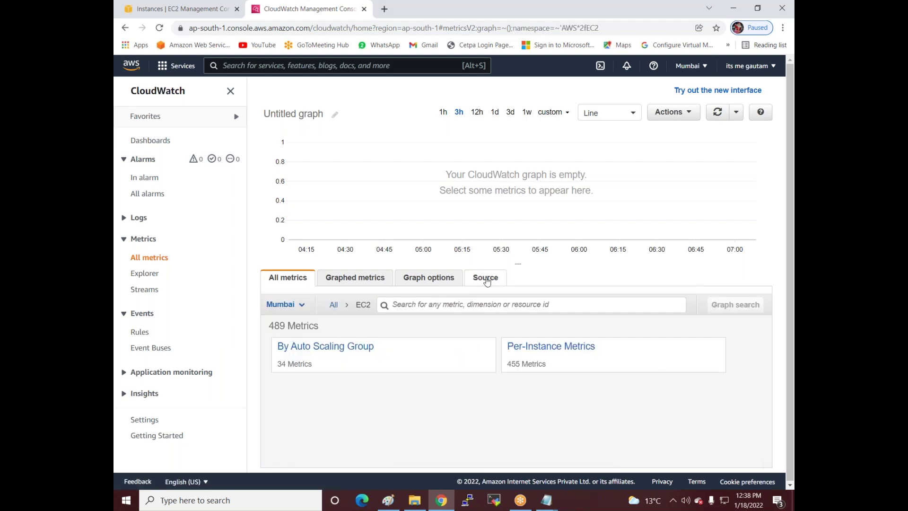
left_click_drag(518, 266, 518, 163)
left_click(525, 243)
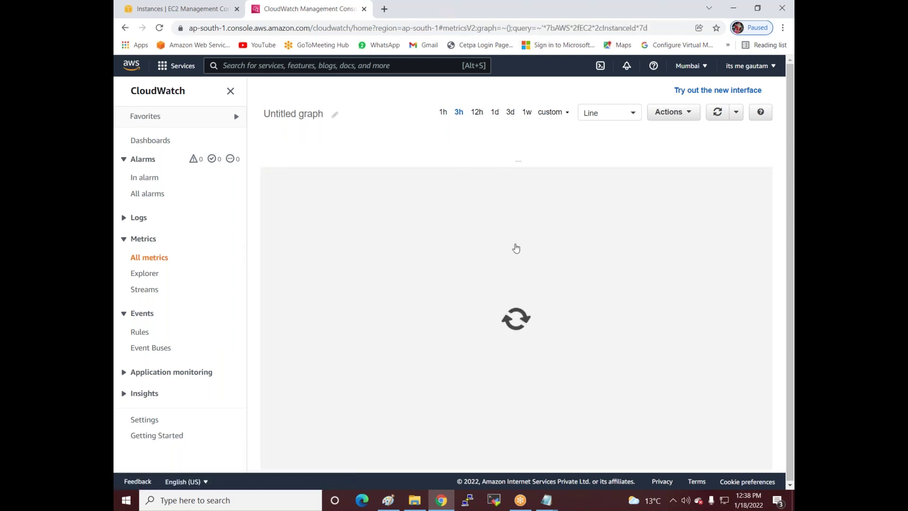
left_click(270, 260)
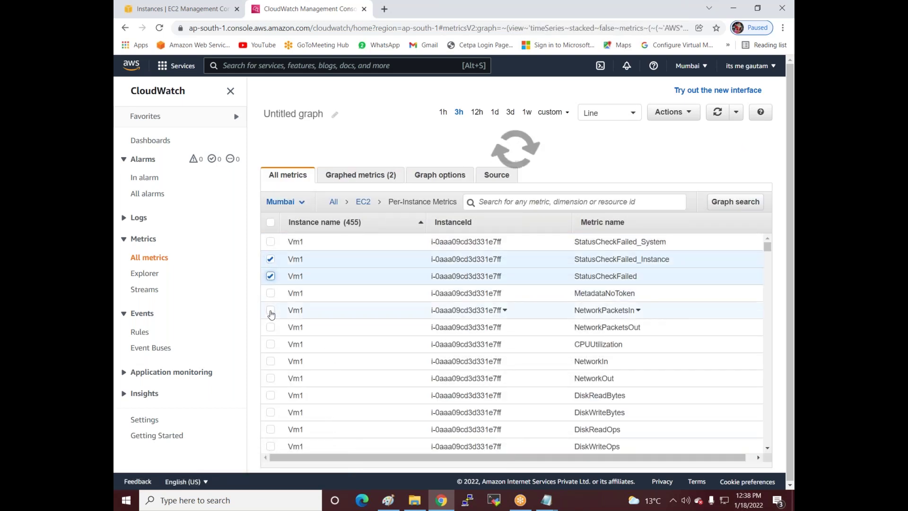
left_click(271, 344)
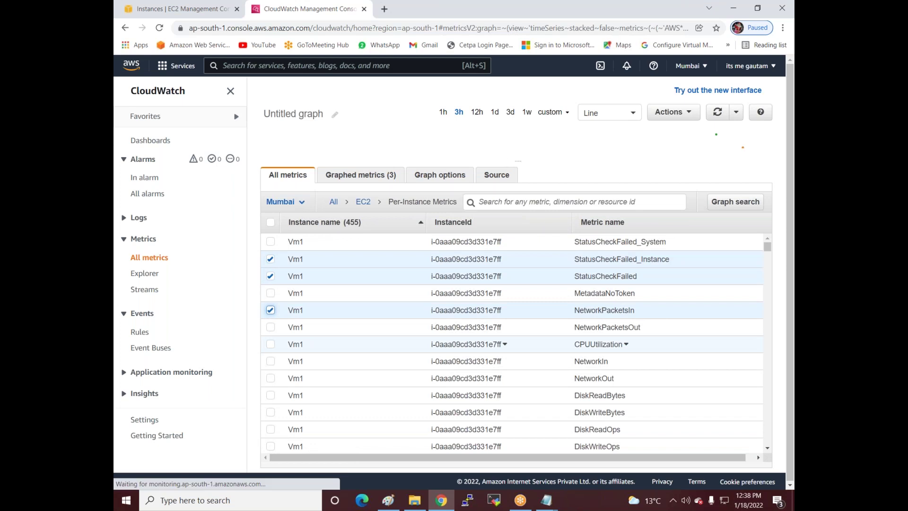
Step: Return to the EC2 instances list, check the Monitoring column and select web1
left_click(198, 10)
left_click_drag(453, 176, 684, 185)
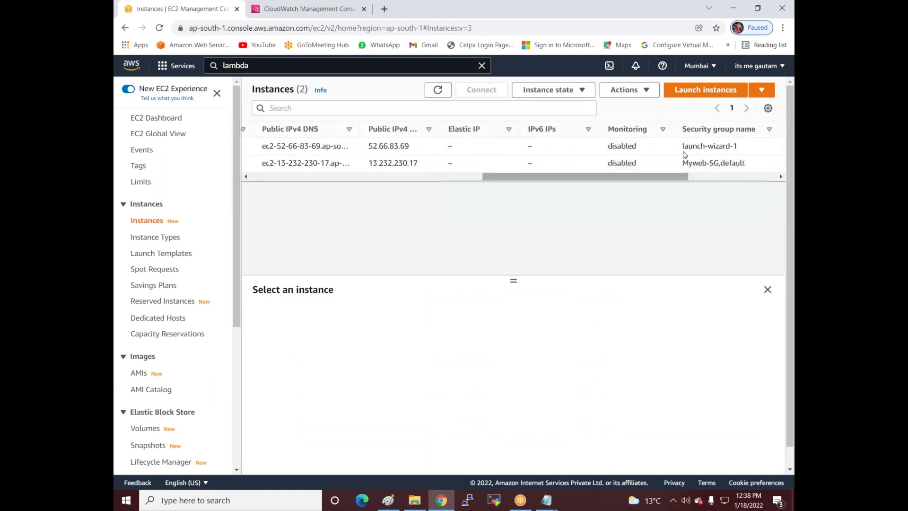
left_click(625, 165)
right_click(626, 165)
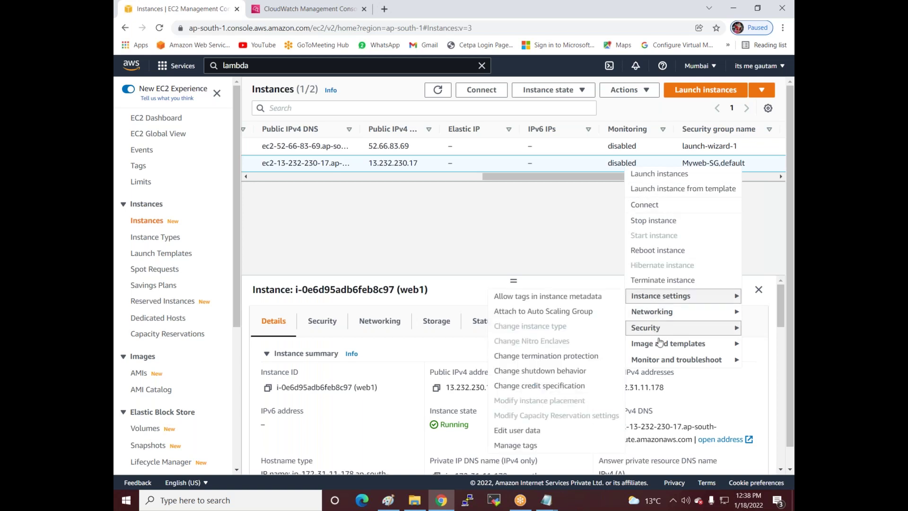
mouse_move(661, 360)
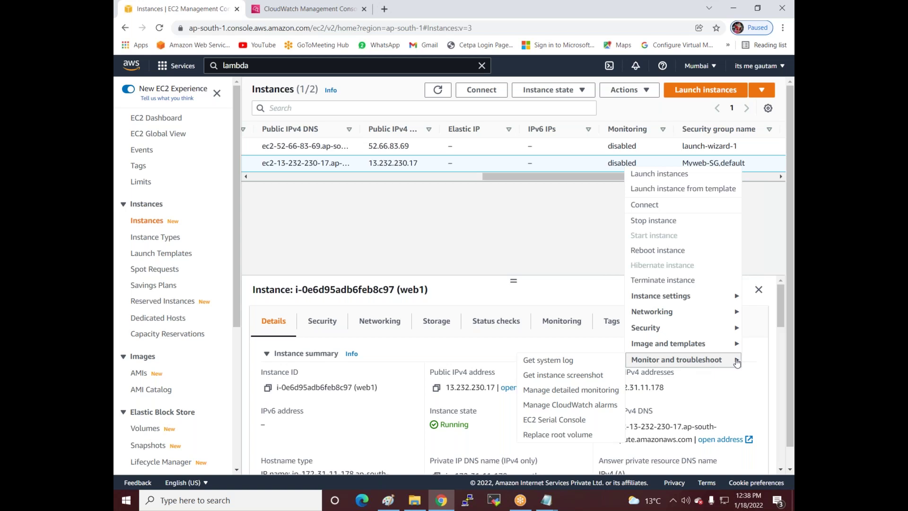
left_click(593, 211)
Step: Enable detailed monitoring for the web1 instance
scroll(364, 120, "left", 10)
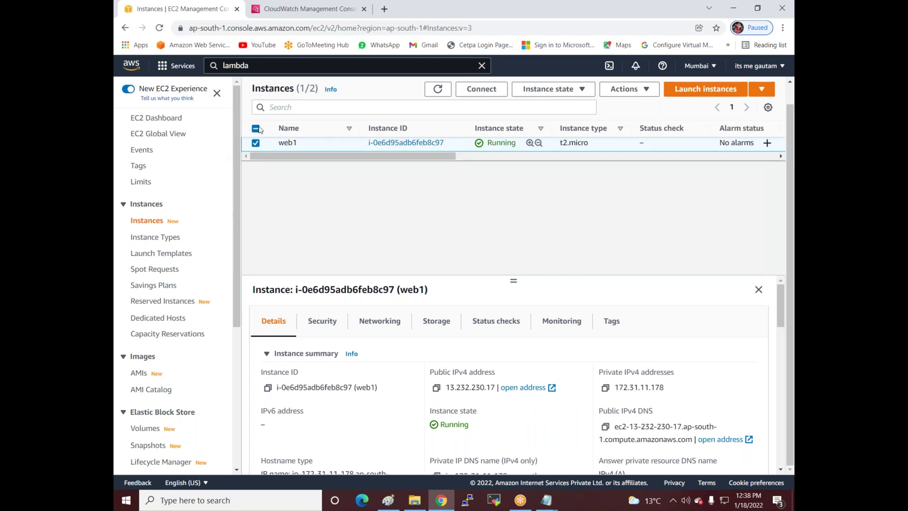
left_click(617, 90)
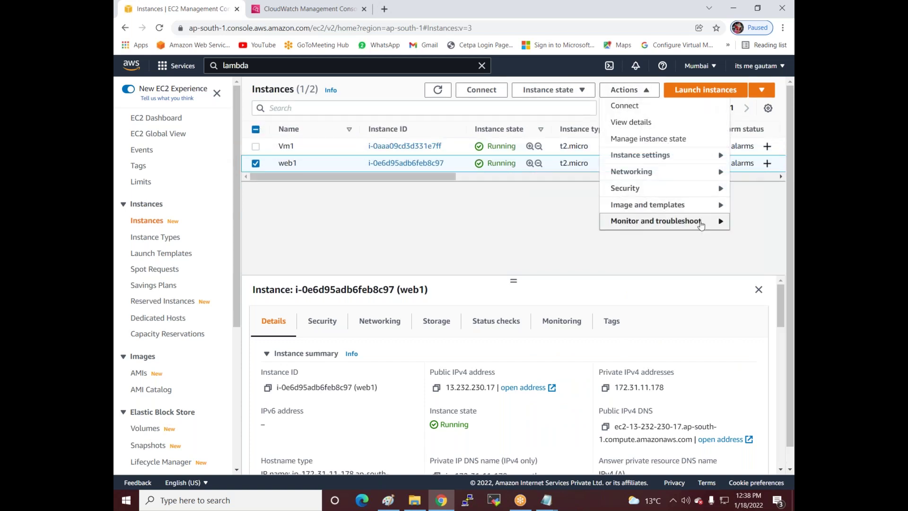
mouse_move(703, 225)
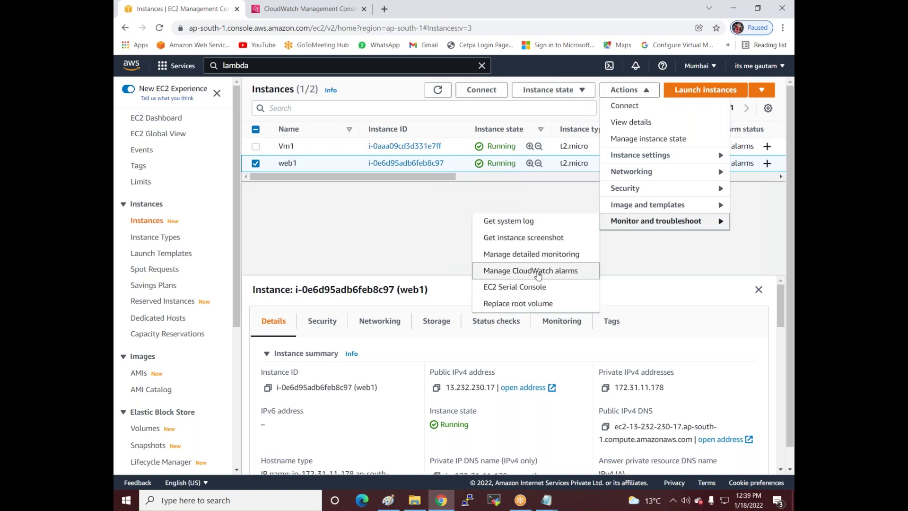
left_click(512, 256)
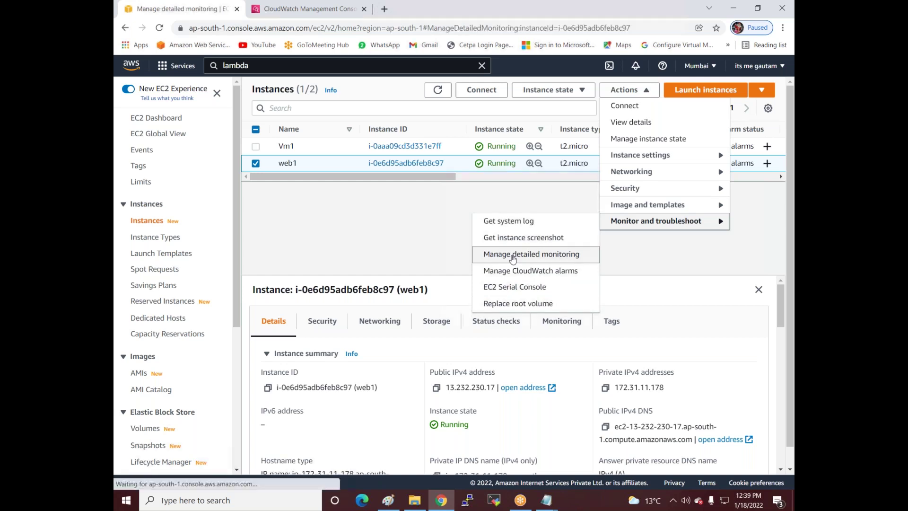
left_click(561, 297)
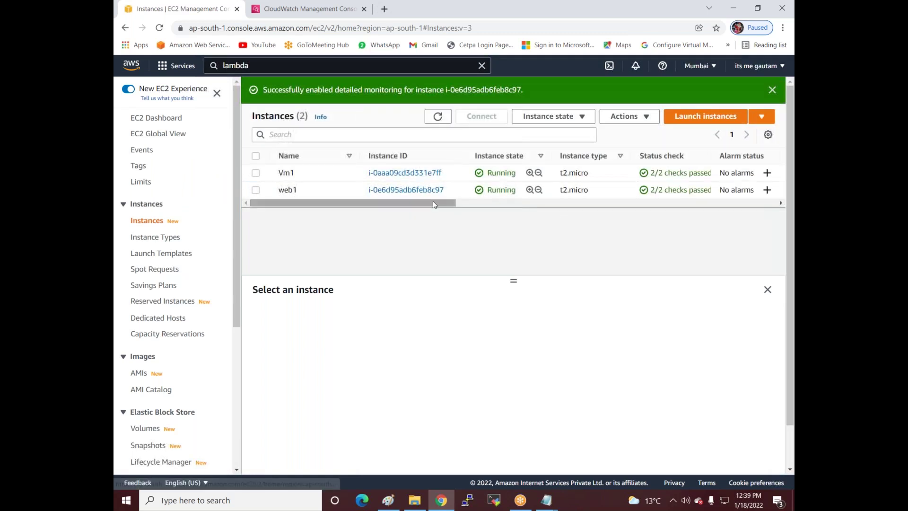
Step: Refresh the EC2 instances list to check the Monitoring column, and reload the CloudWatch metrics graph
left_click_drag(432, 202, 642, 199)
left_click(438, 117)
left_click(290, 10)
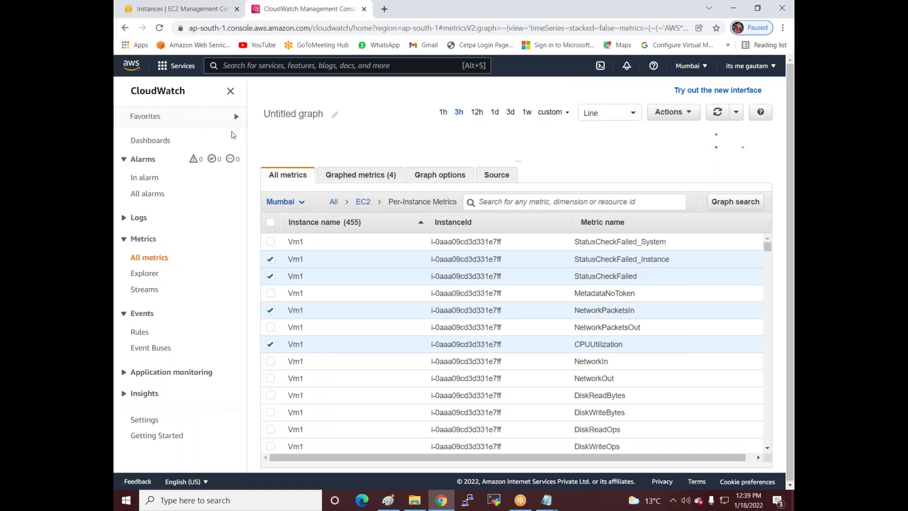
left_click(159, 31)
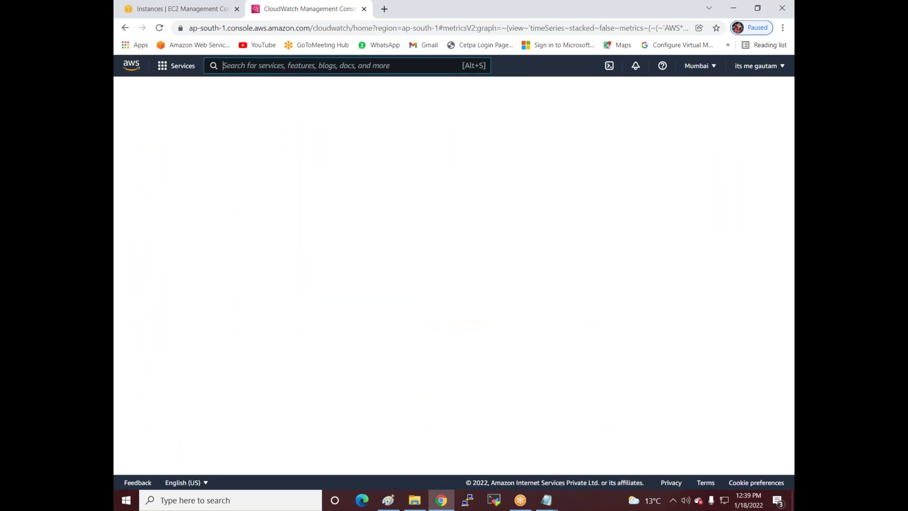
Step: Check the computer's CPU and memory usage in Task Manager, and close it again
right_click(586, 500)
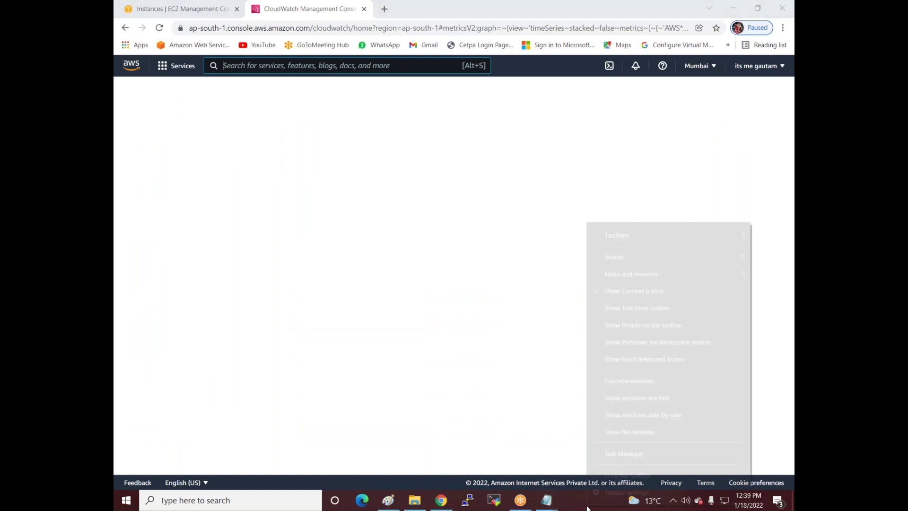
left_click(614, 454)
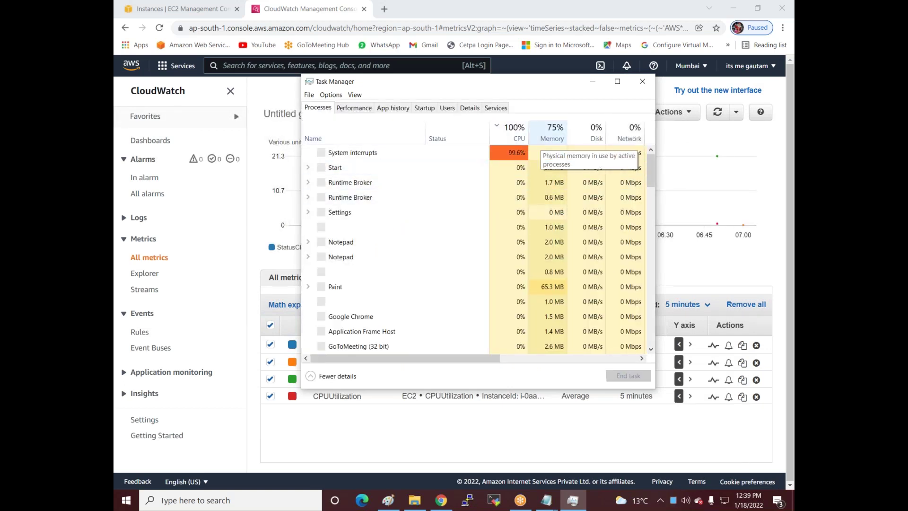
left_click(642, 82)
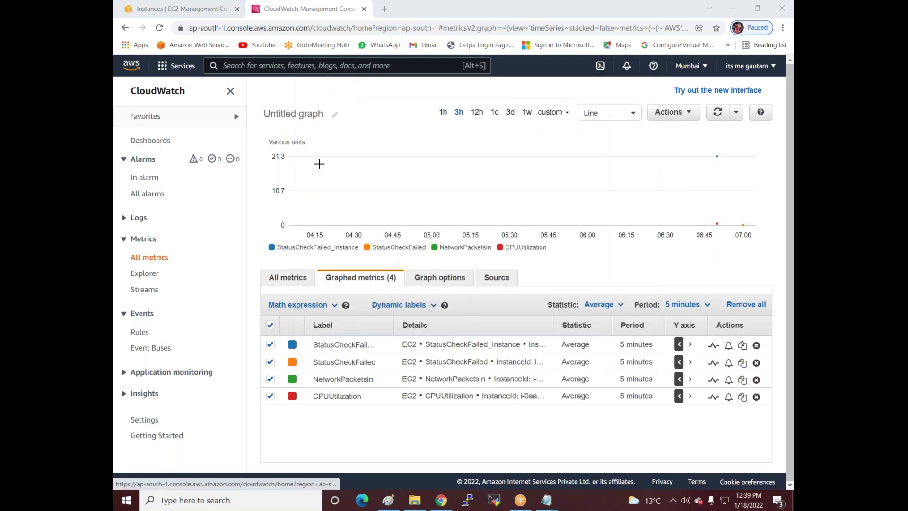
Step: Create a new CloudWatch dashboard named web1
left_click(162, 144)
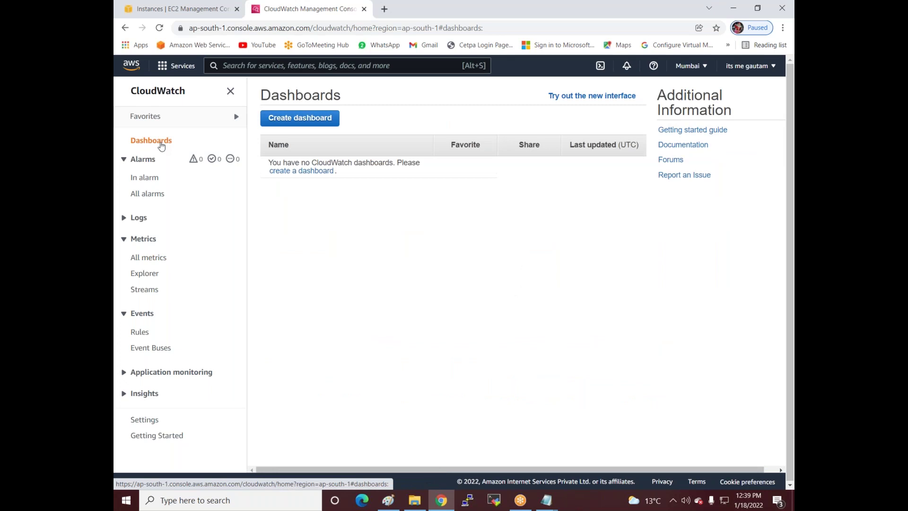
left_click(290, 122)
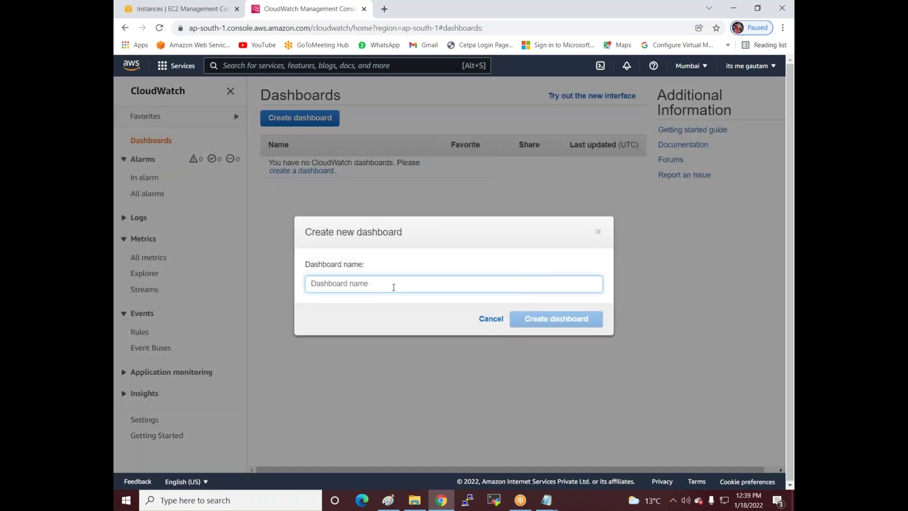
type("web1")
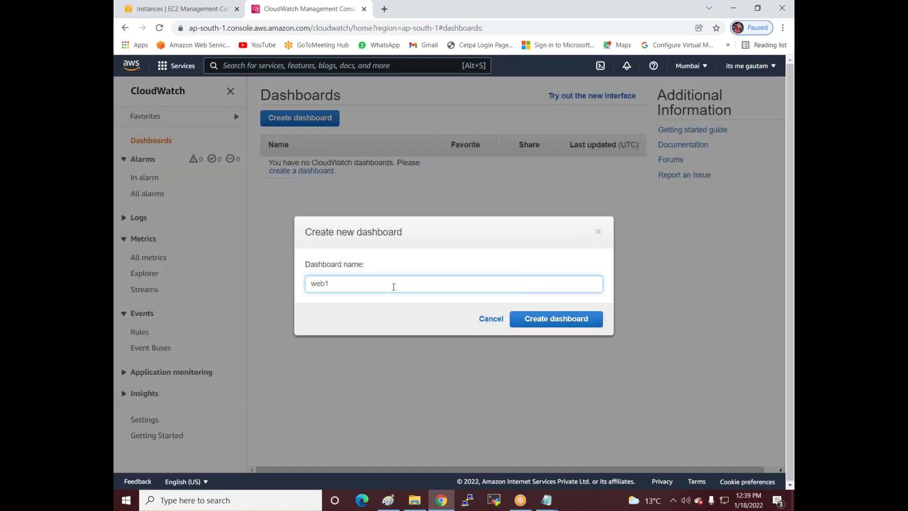
left_click(543, 320)
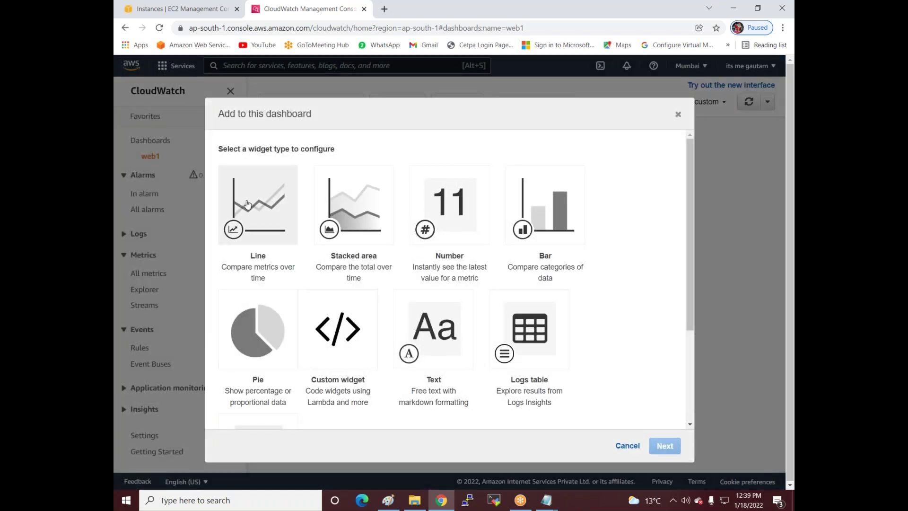
Step: Choose a Number widget for the web1 dashboard and list the EC2 per-instance metrics for it
left_click(463, 206)
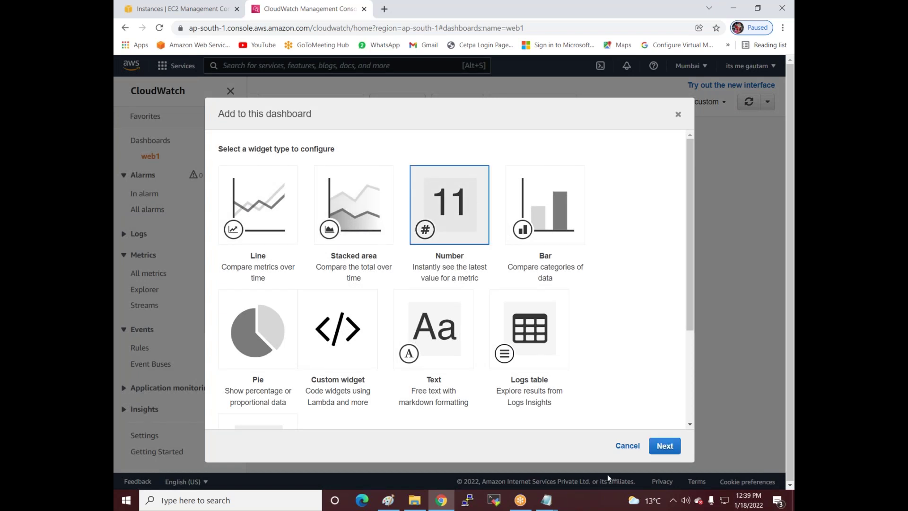
left_click(664, 445)
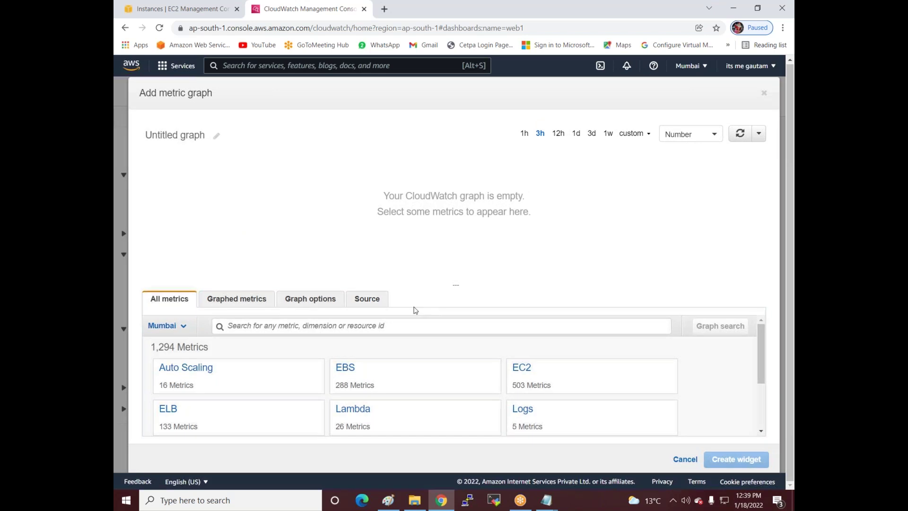
left_click_drag(453, 255, 442, 149)
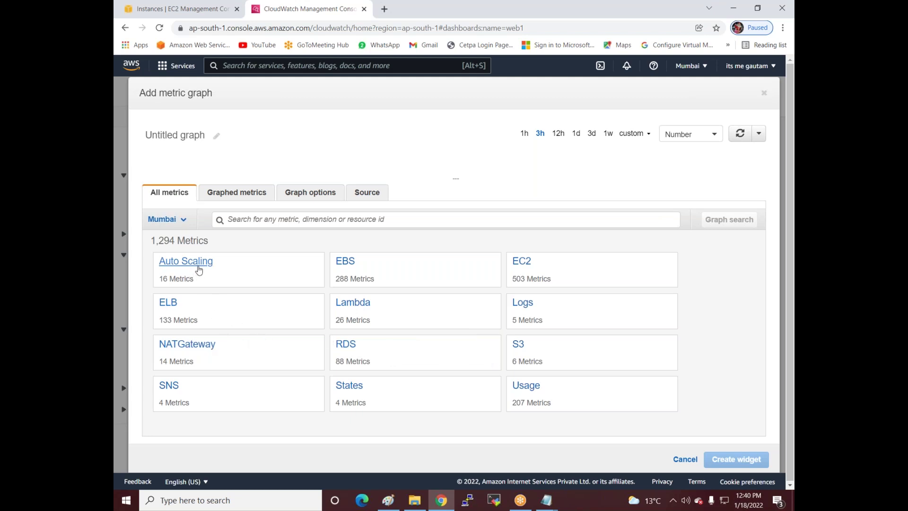
left_click(518, 268)
left_click(402, 269)
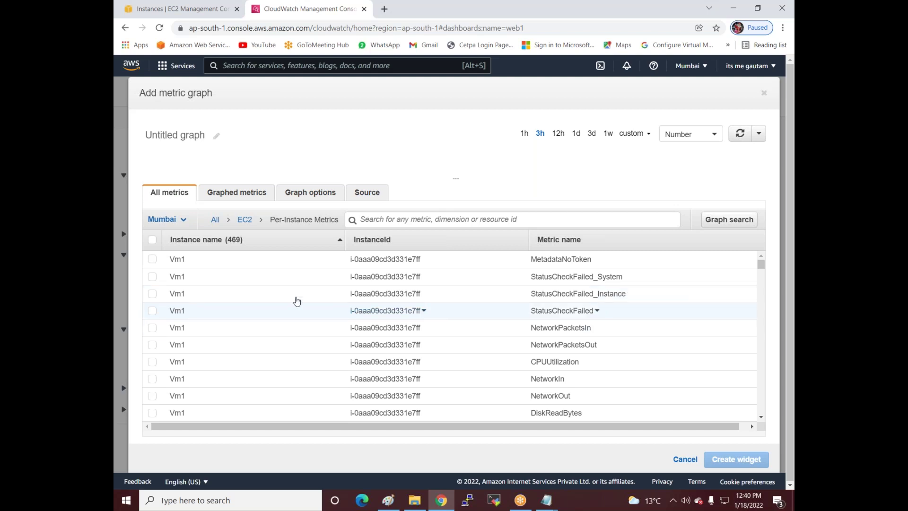
Step: Select web1's CPUCreditBalance and CPUCreditUsage metrics for the widget
left_click(152, 362)
left_click(152, 363)
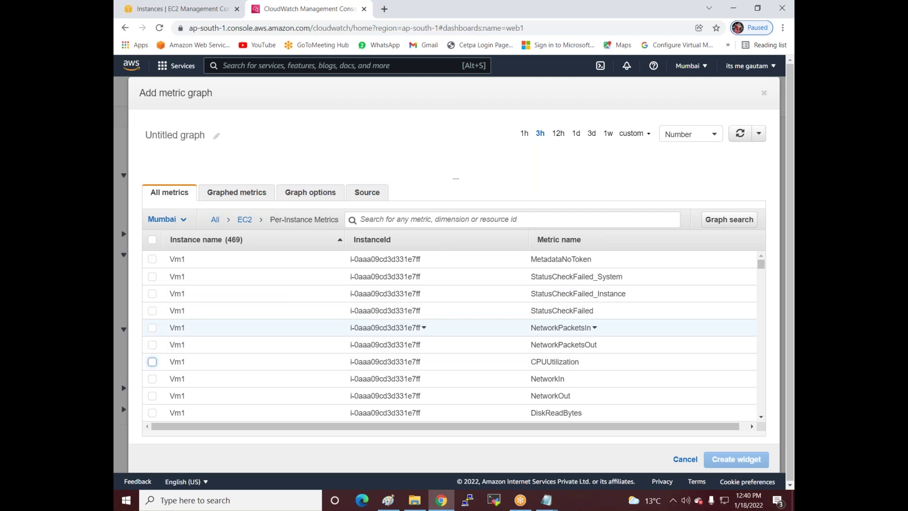
scroll(185, 326, "down", 5)
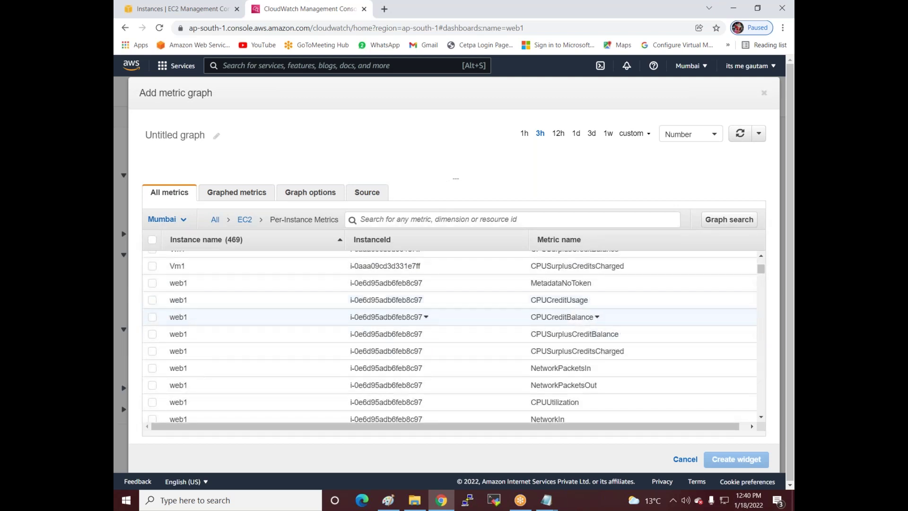
scroll(196, 342, "up", 1)
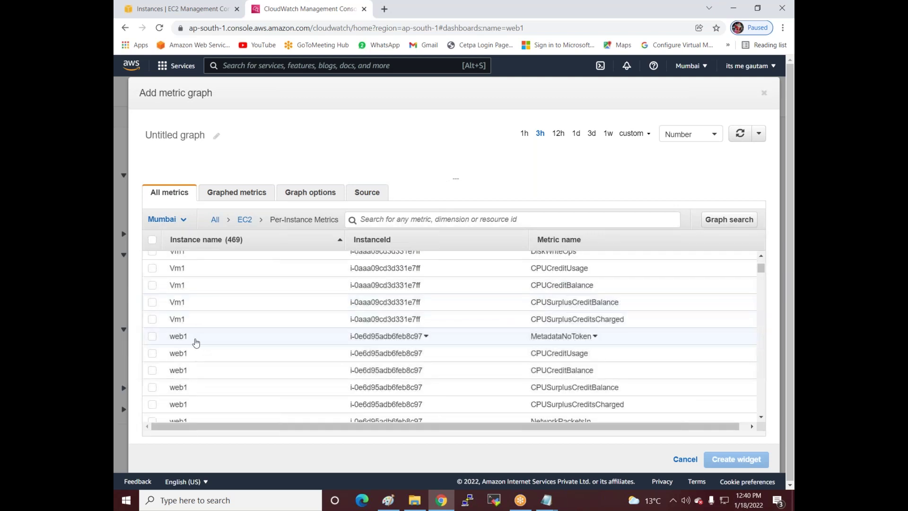
scroll(317, 346, "down", 1)
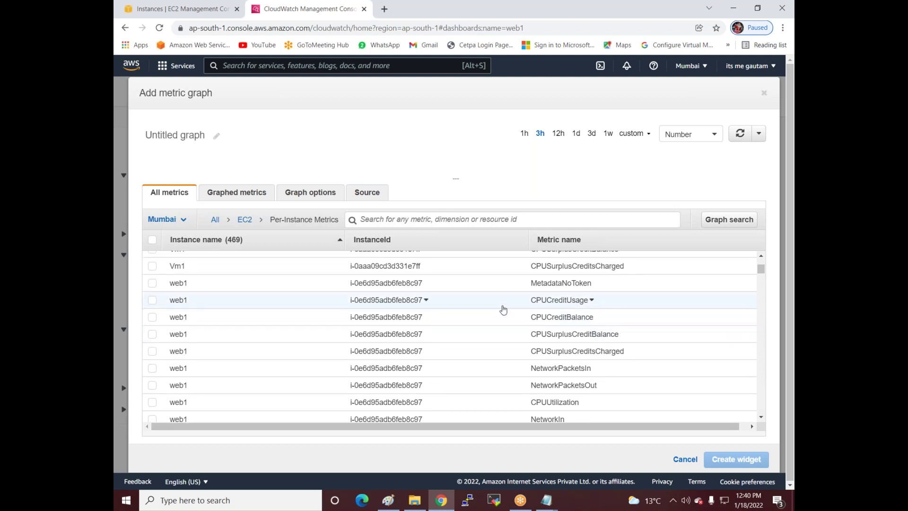
left_click(152, 317)
left_click(153, 335)
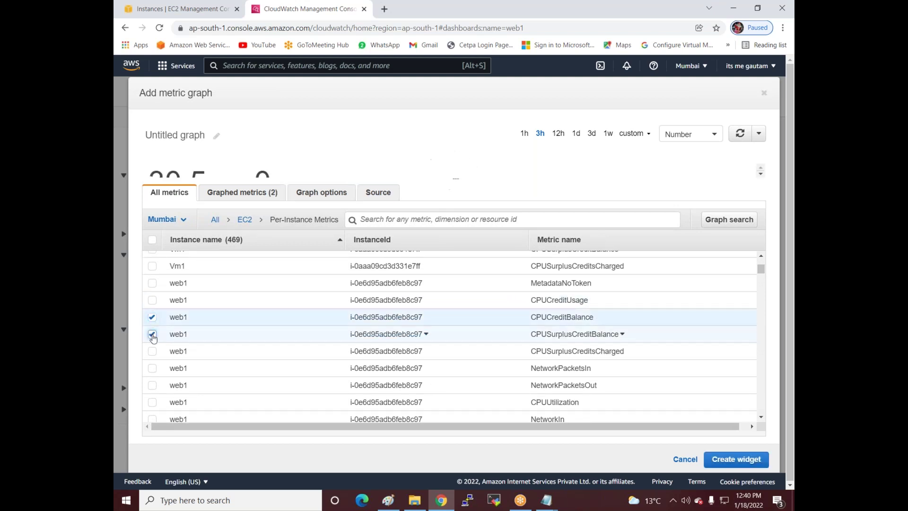
left_click(152, 335)
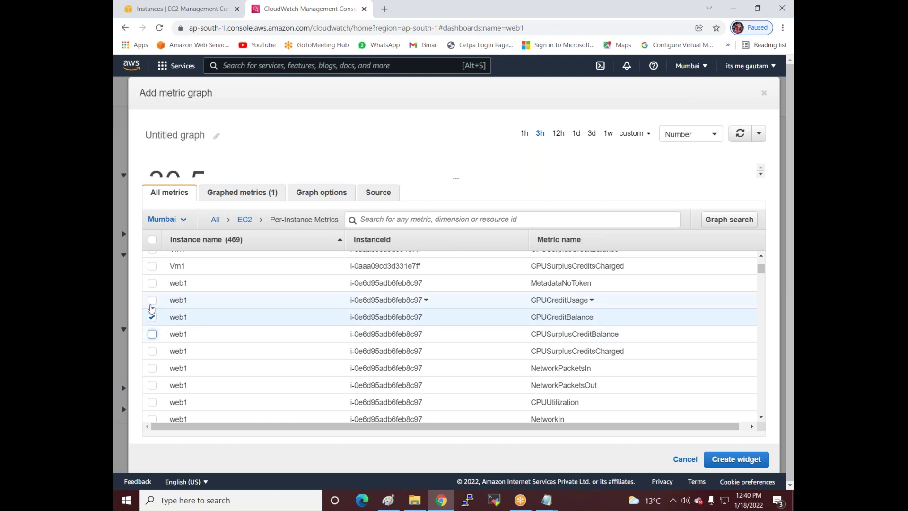
left_click(152, 301)
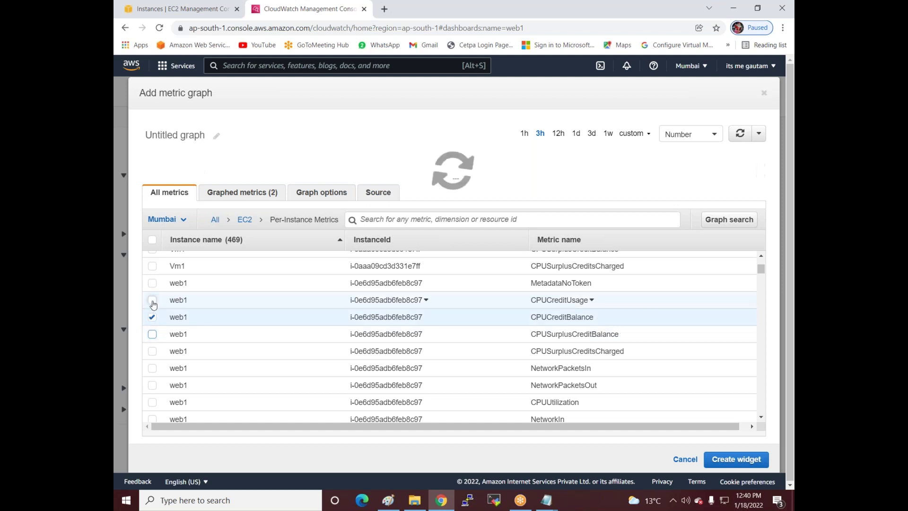
Step: Add web1's CPUUtilization, NetworkOut and DiskReadBytes metrics and create the widget on the dashboard
left_click(153, 403)
scroll(250, 395, "down", 2)
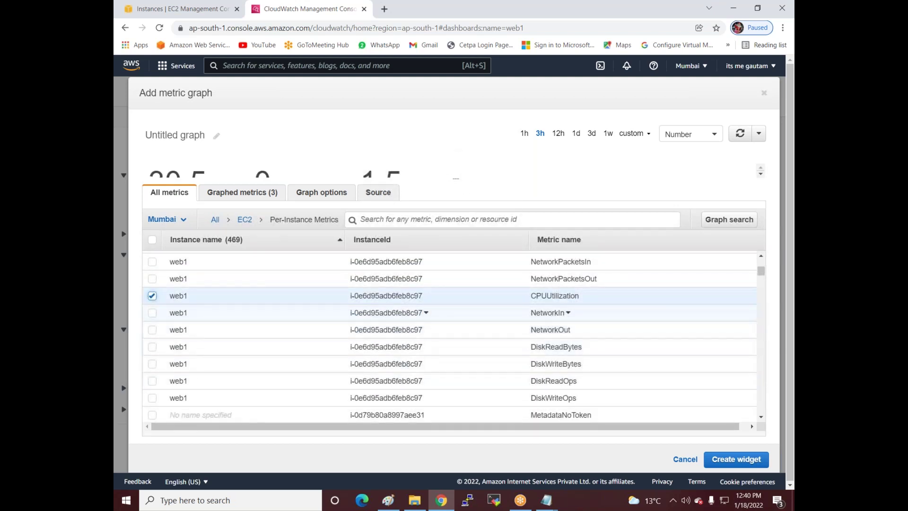
left_click(153, 331)
left_click(152, 348)
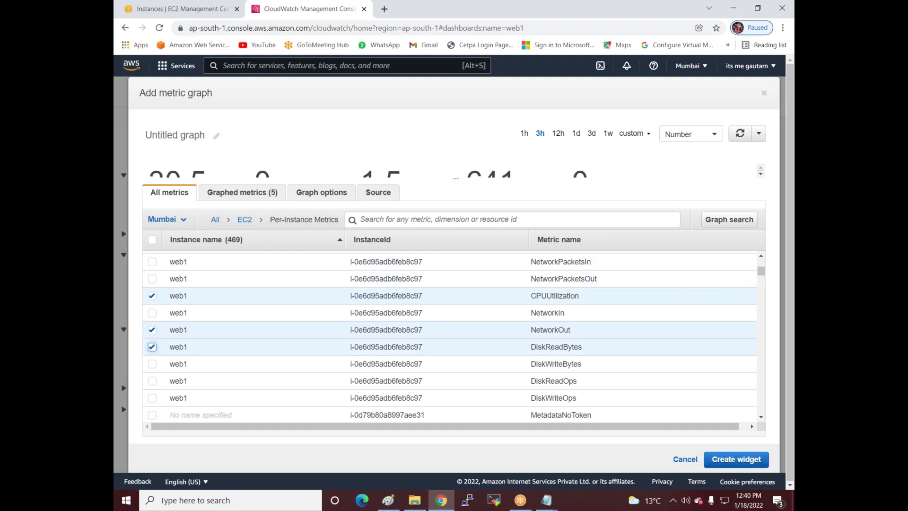
left_click(747, 460)
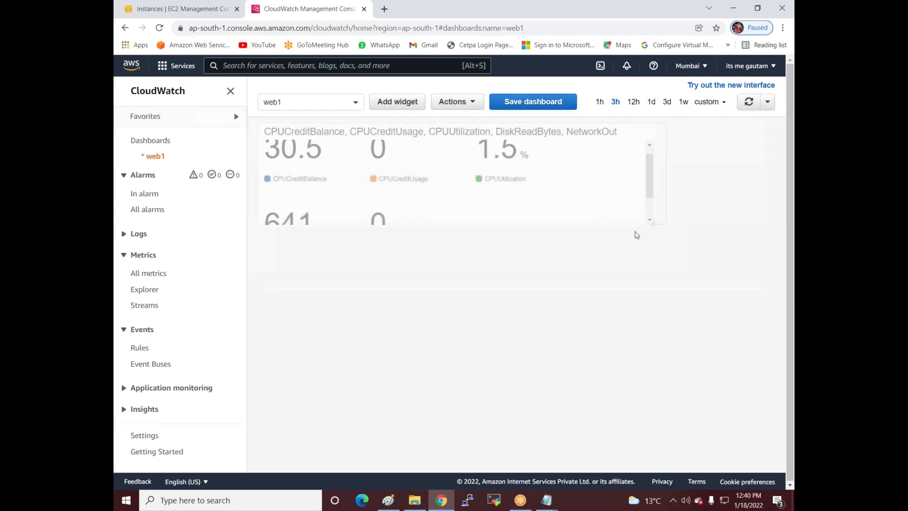
Step: Check the details of the widget's metrics and shrink the widget slightly in width and height
mouse_move(312, 188)
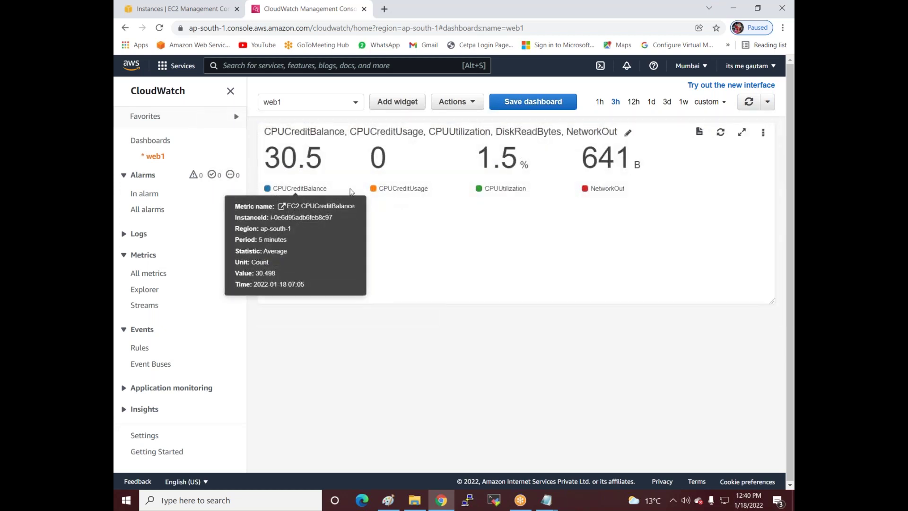
mouse_move(510, 190)
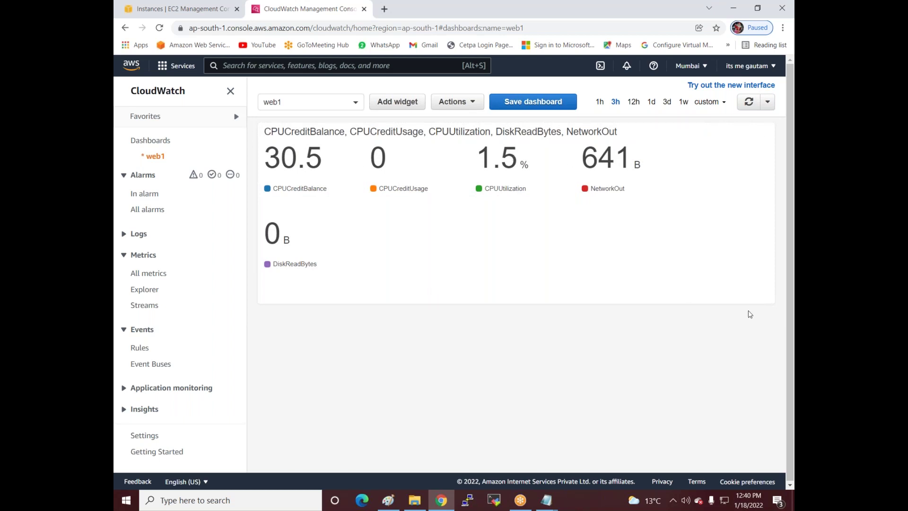
left_click_drag(770, 300, 750, 249)
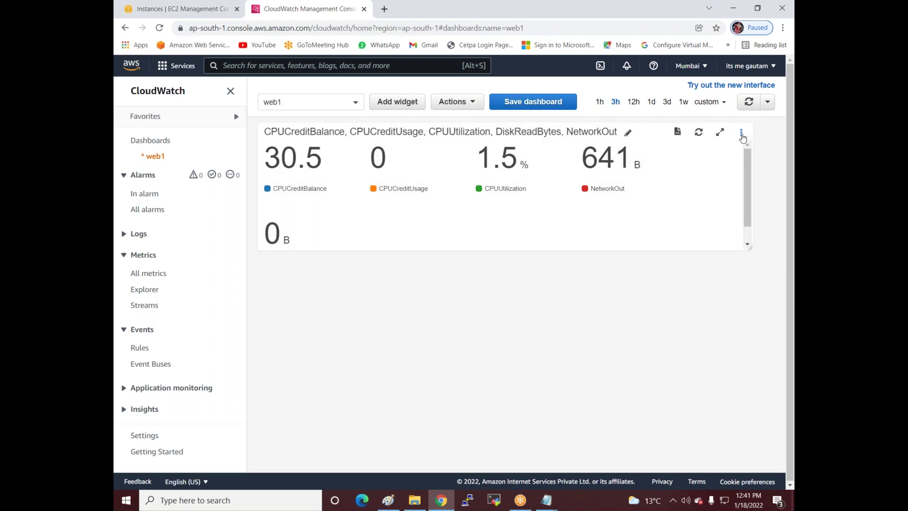
Step: Try the Line and Bar types on the web1 metrics widget, and return it to the Number type
left_click(740, 135)
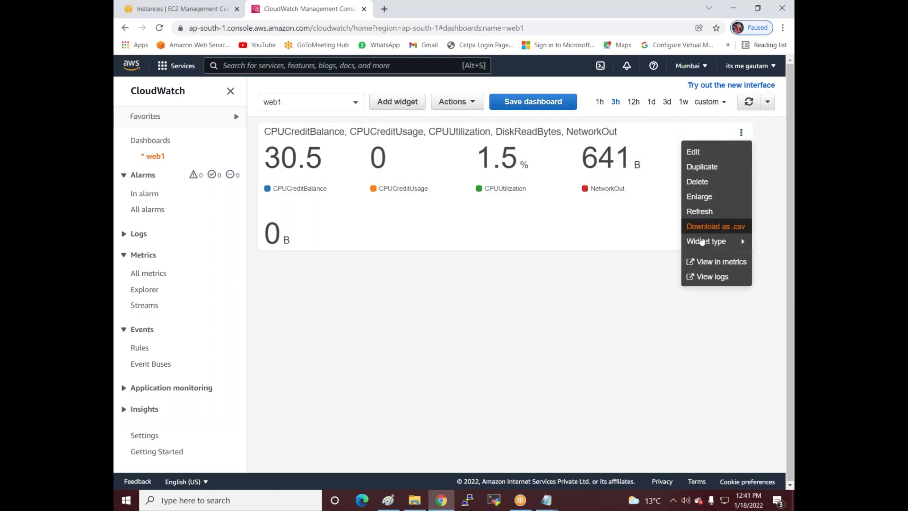
mouse_move(702, 242)
left_click(640, 244)
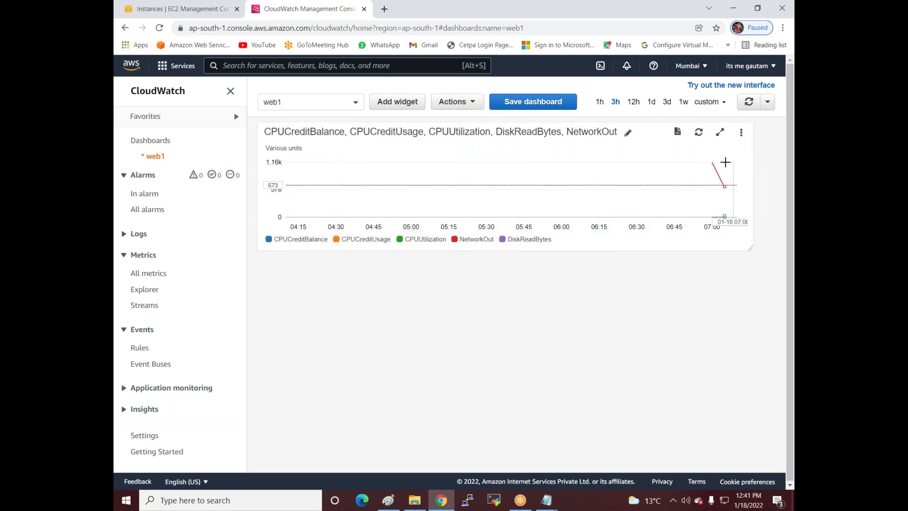
left_click(738, 132)
mouse_move(729, 275)
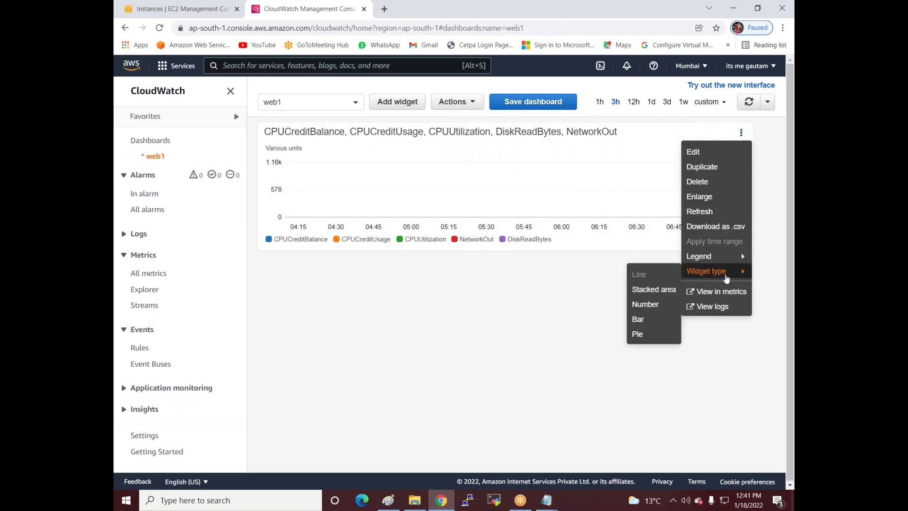
left_click(638, 319)
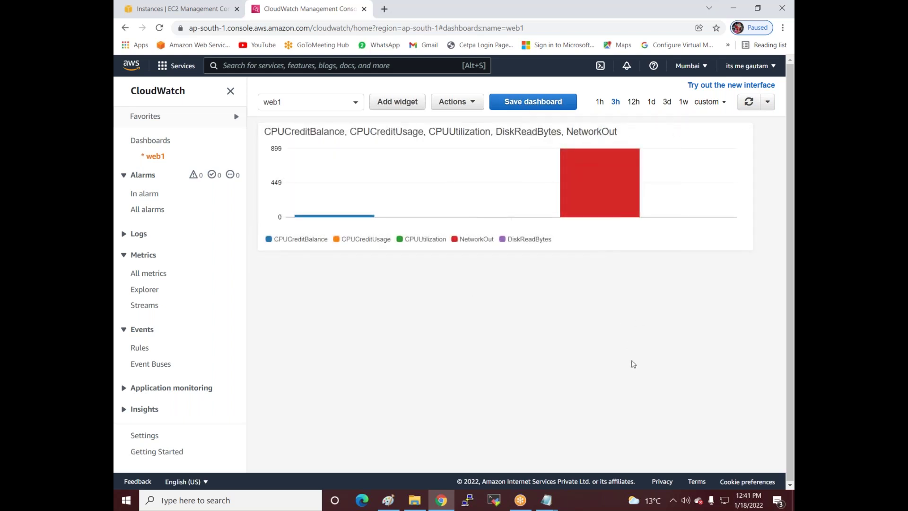
left_click(741, 133)
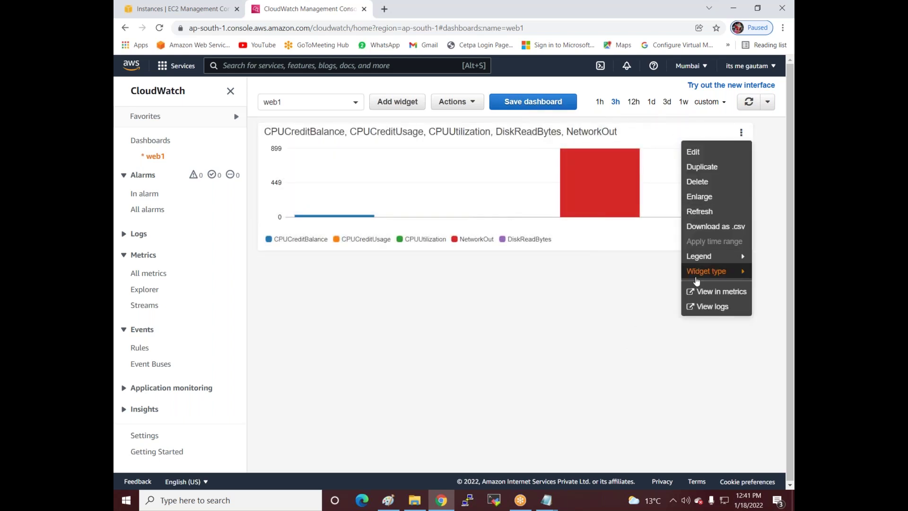
mouse_move(700, 273)
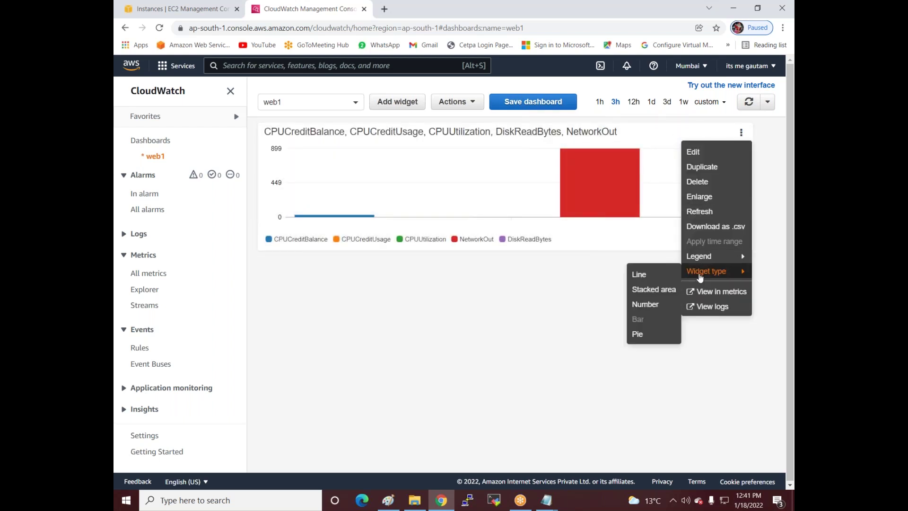
left_click(647, 306)
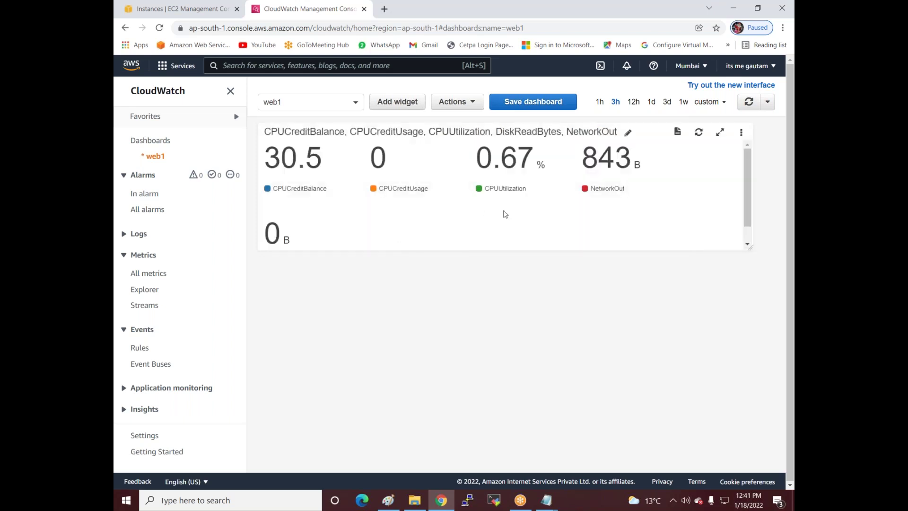
Step: Try a 1-hour relative time range on the web1 dashboard, and set it to 15 minutes
left_click(715, 105)
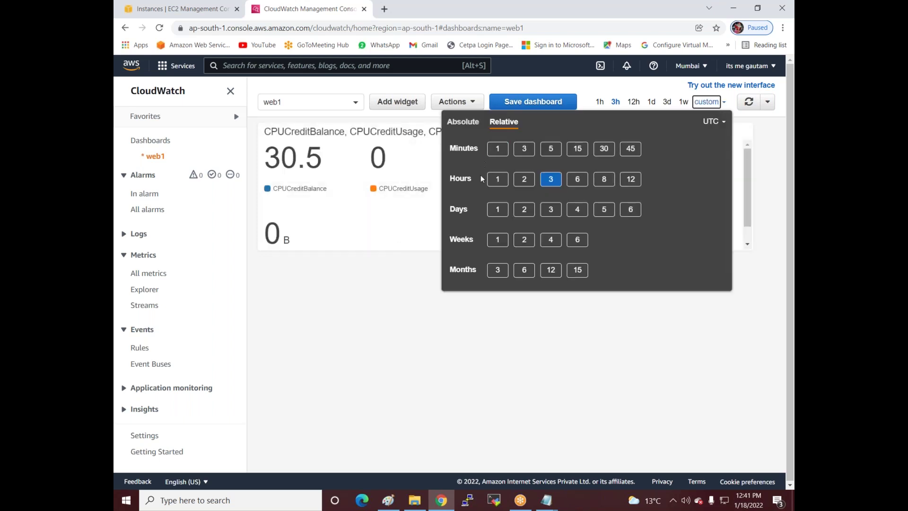
left_click(506, 181)
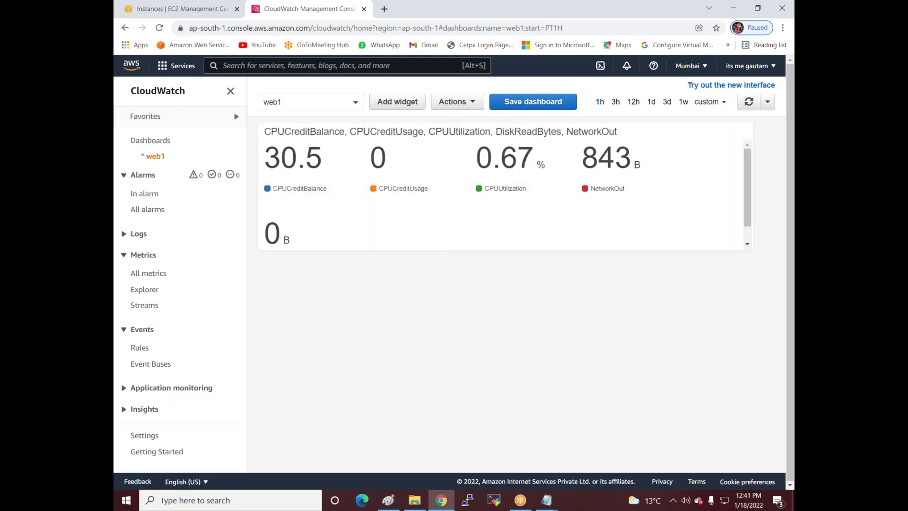
left_click(727, 105)
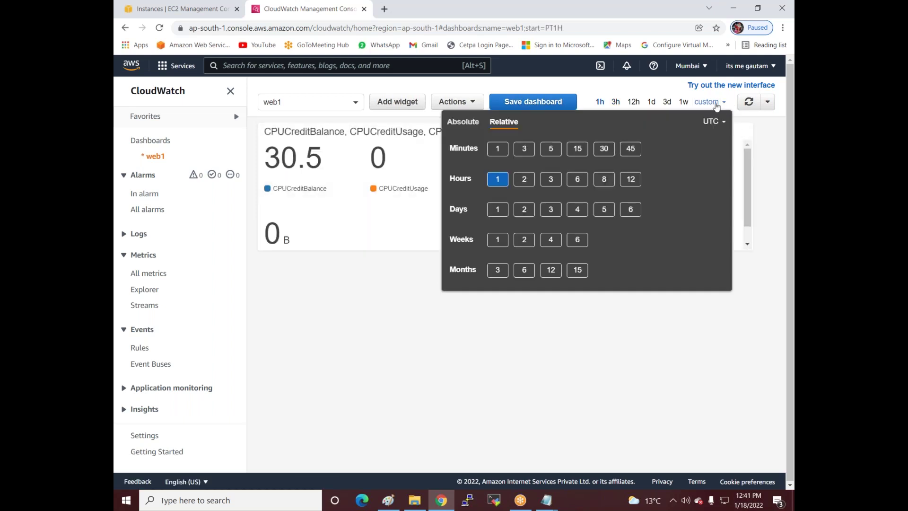
left_click(584, 153)
mouse_move(748, 247)
left_mouse_down()
mouse_move(743, 227)
mouse_move(742, 256)
left_mouse_up()
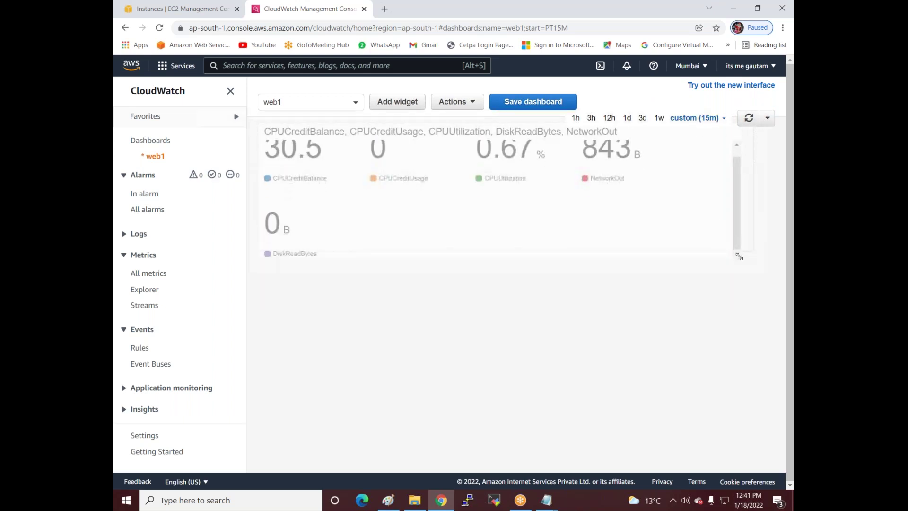
left_click_drag(744, 192, 748, 157)
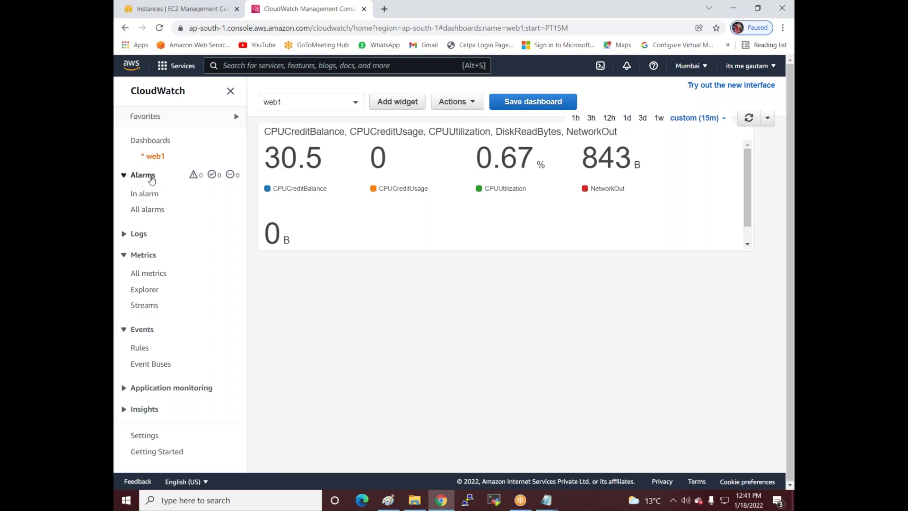
Step: Switch to the EC2 instances list, examine the instances' alarm status and refresh the list
left_click(179, 9)
left_click_drag(534, 204, 514, 171)
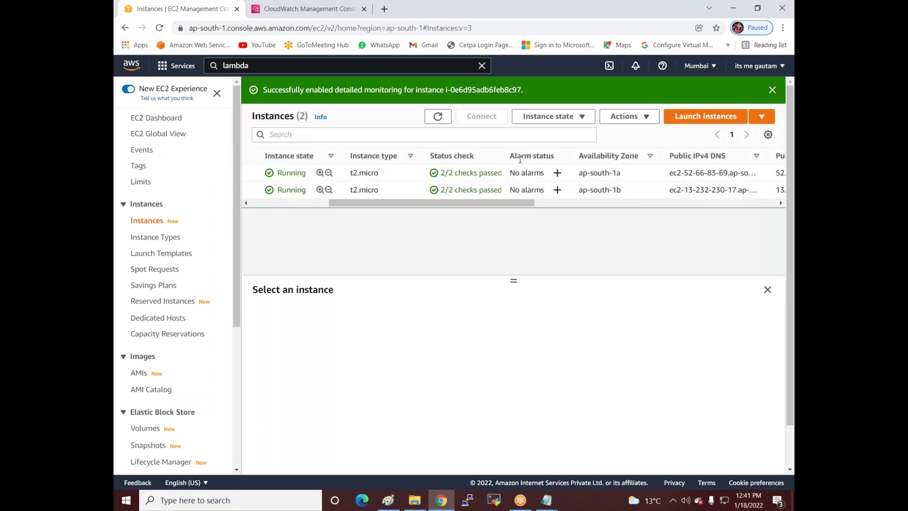
left_click(438, 116)
Step: Return to CloudWatch, start creating an alarm and list the EC2 per-instance metrics for it
left_click(280, 8)
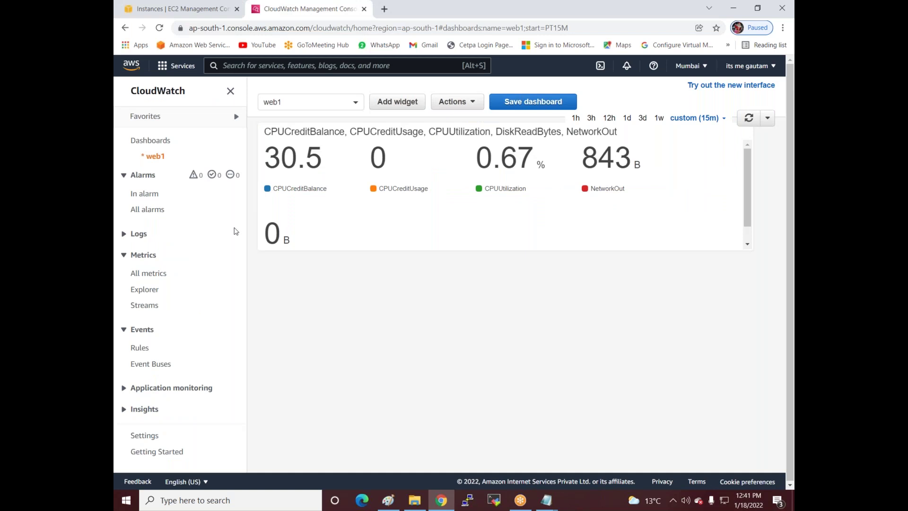
left_click(145, 195)
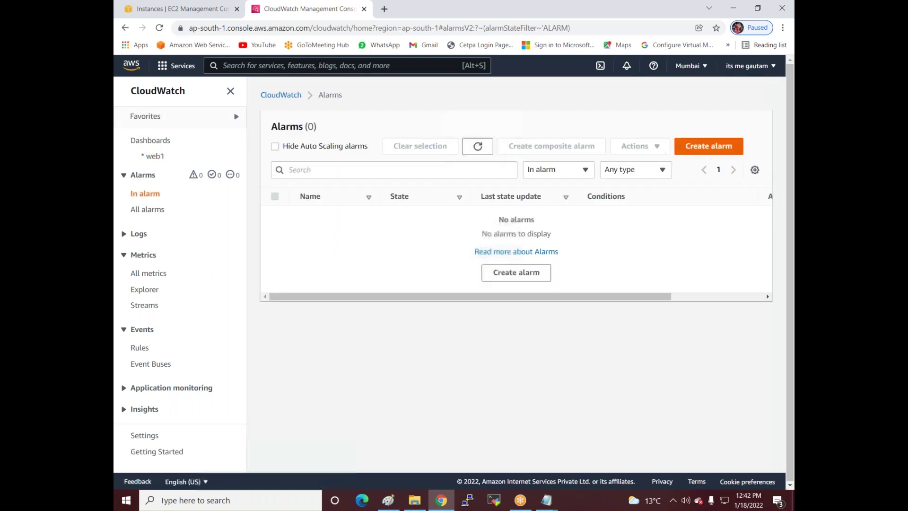
left_click(701, 147)
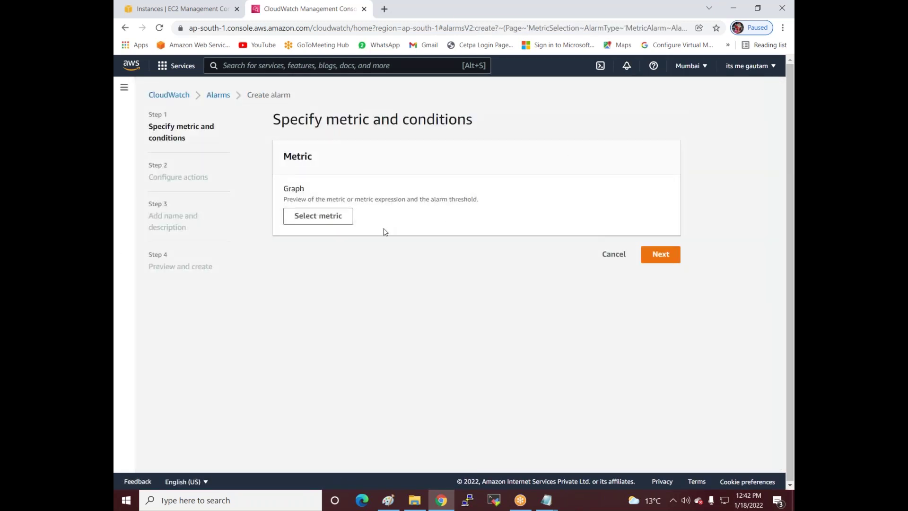
left_click(312, 218)
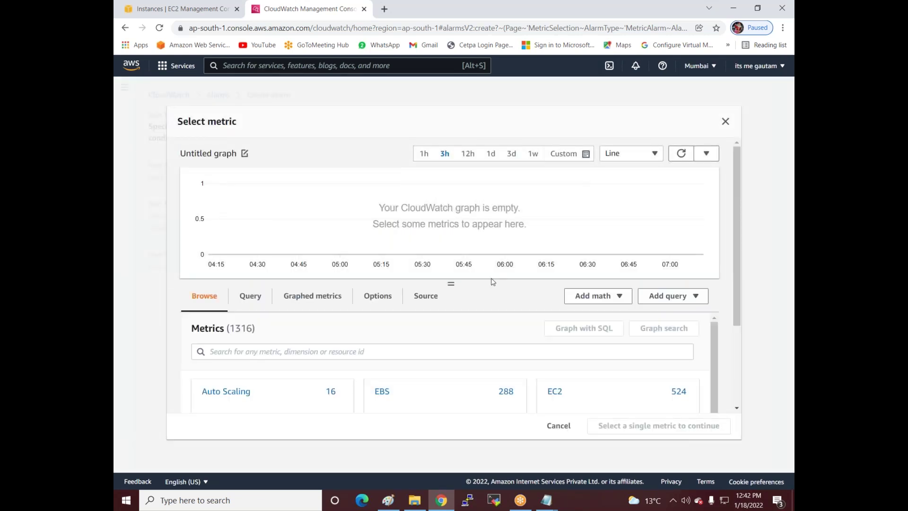
scroll(494, 284, "down", 3)
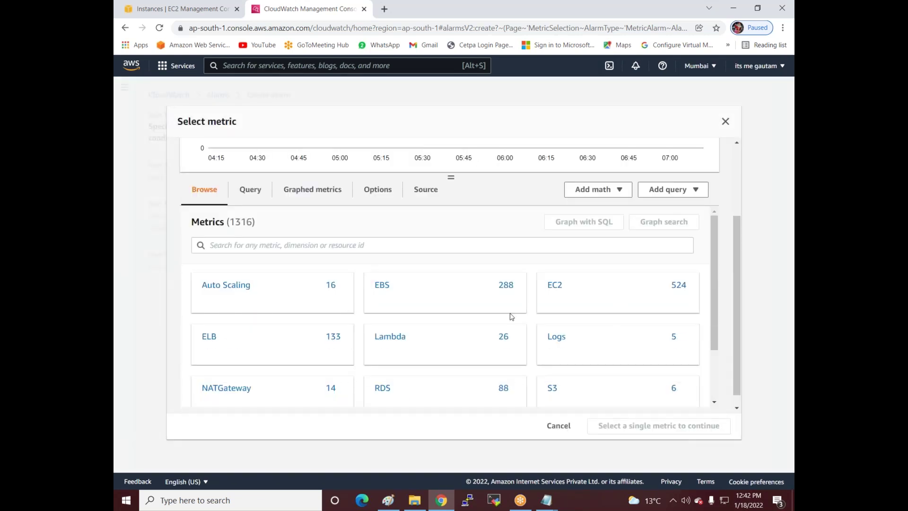
left_click(552, 285)
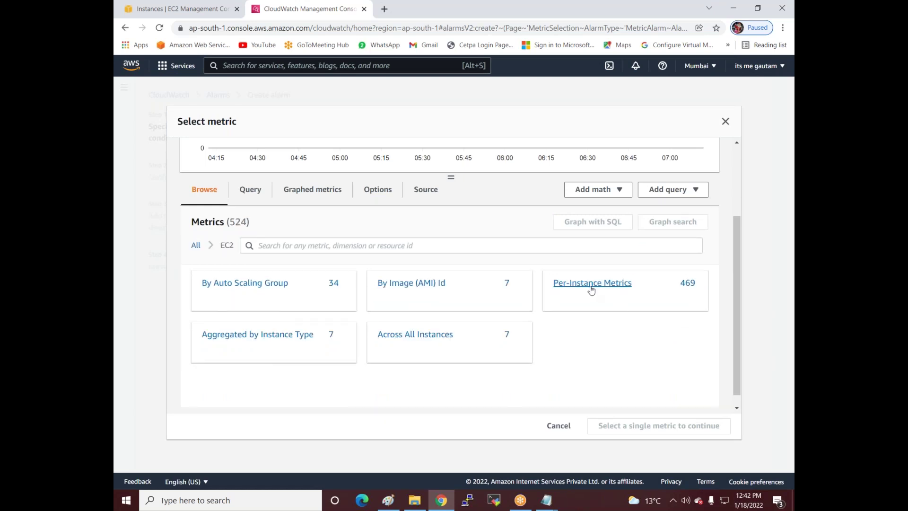
left_click(591, 286)
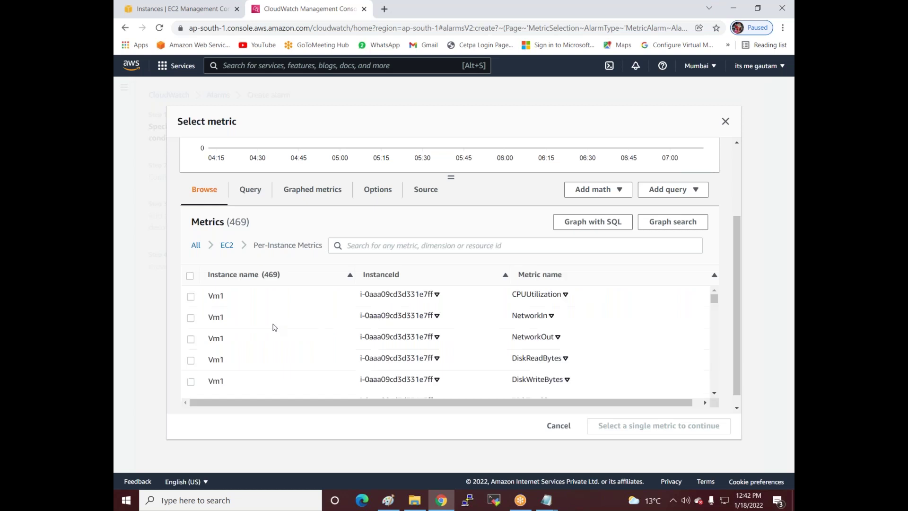
Step: Choose web1's CPUUtilization as the alarm's metric
scroll(276, 327, "down", 5)
scroll(274, 329, "down", 5)
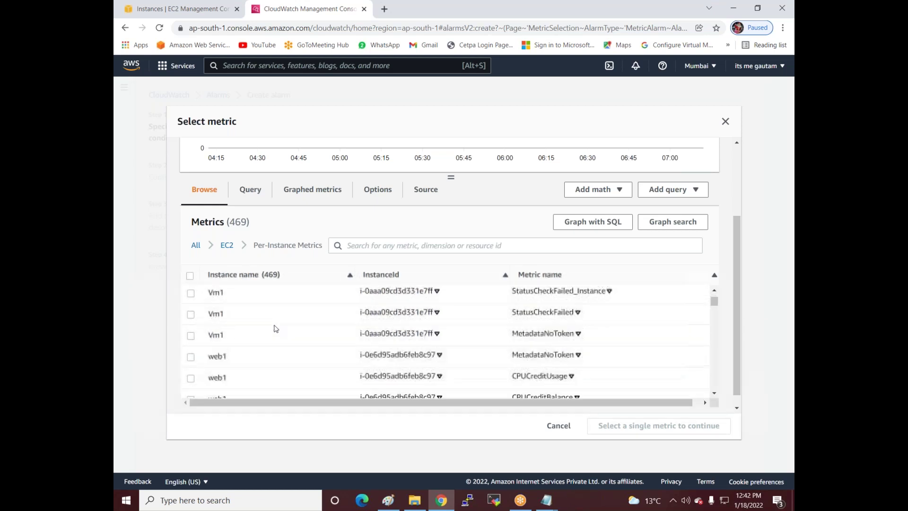
scroll(399, 354, "down", 1)
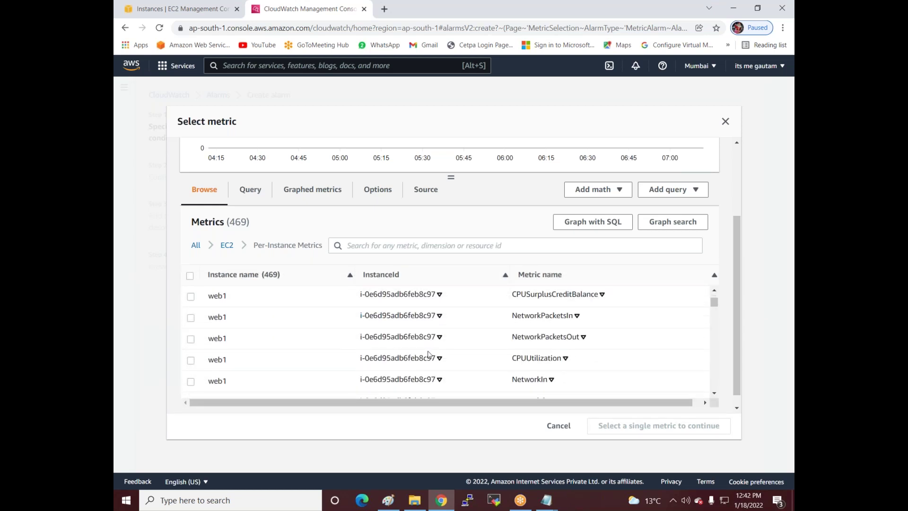
left_click(190, 361)
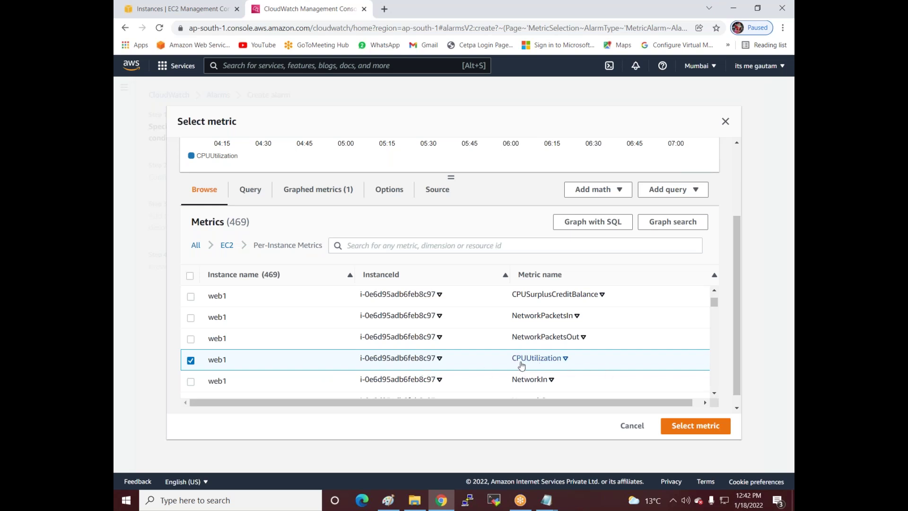
left_click(678, 427)
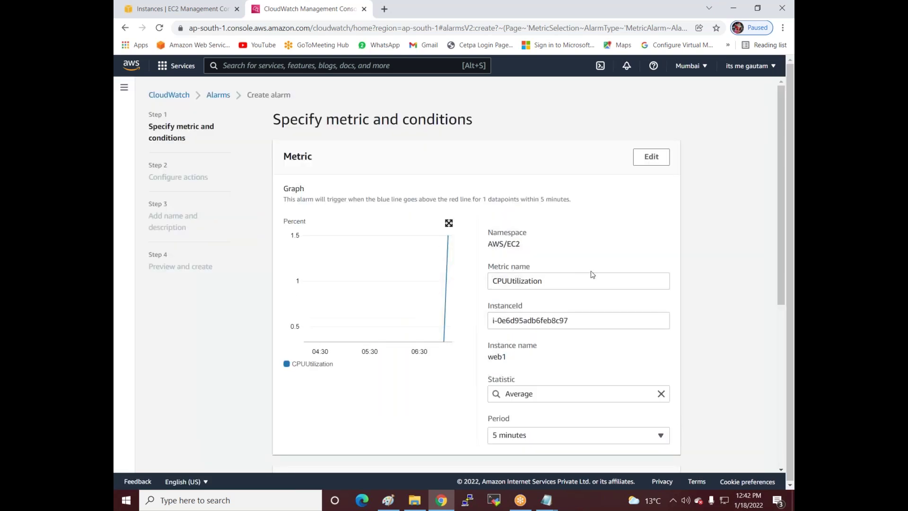
Step: Set the evaluation period of the alarm's CPUUtilization metric to 1 minute
scroll(592, 274, "down", 1)
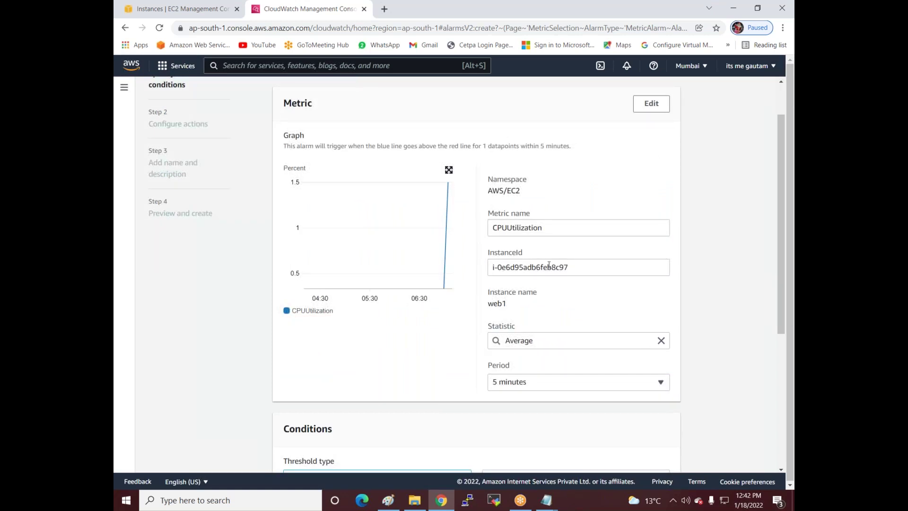
scroll(544, 300, "down", 1)
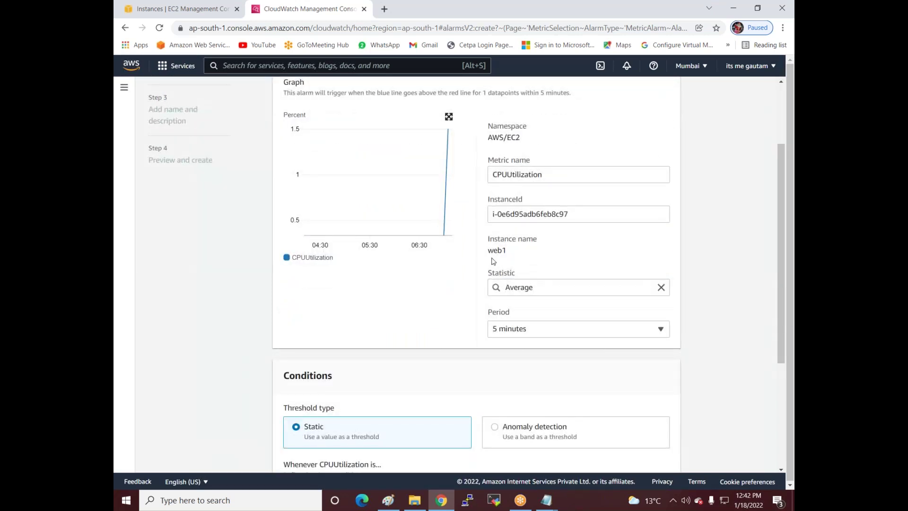
scroll(539, 263, "down", 1)
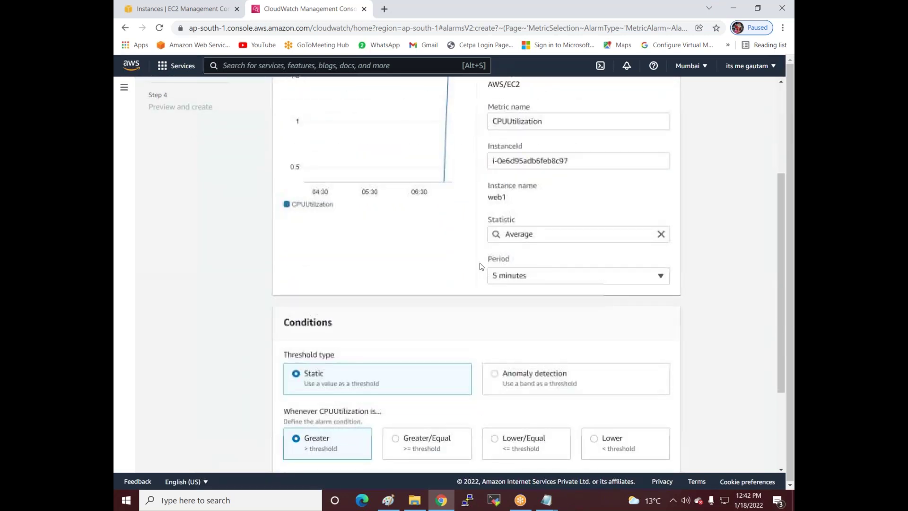
left_click(547, 279)
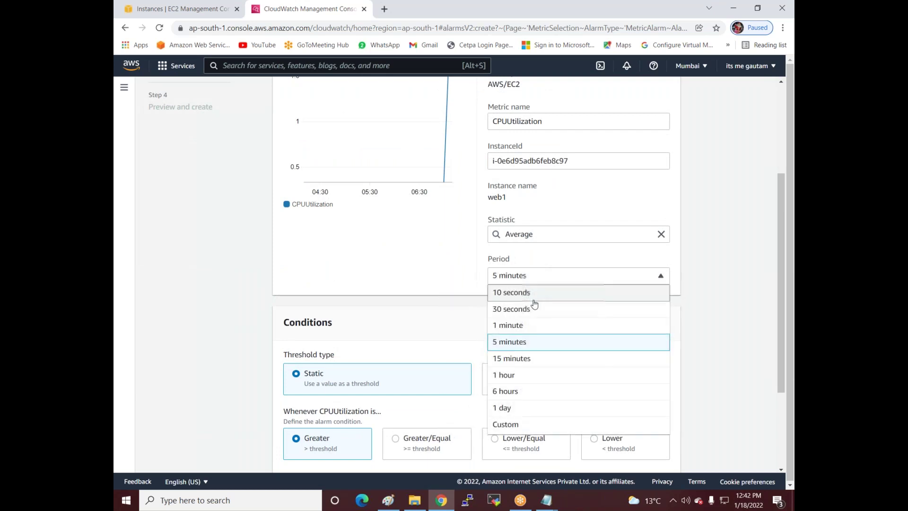
left_click(511, 326)
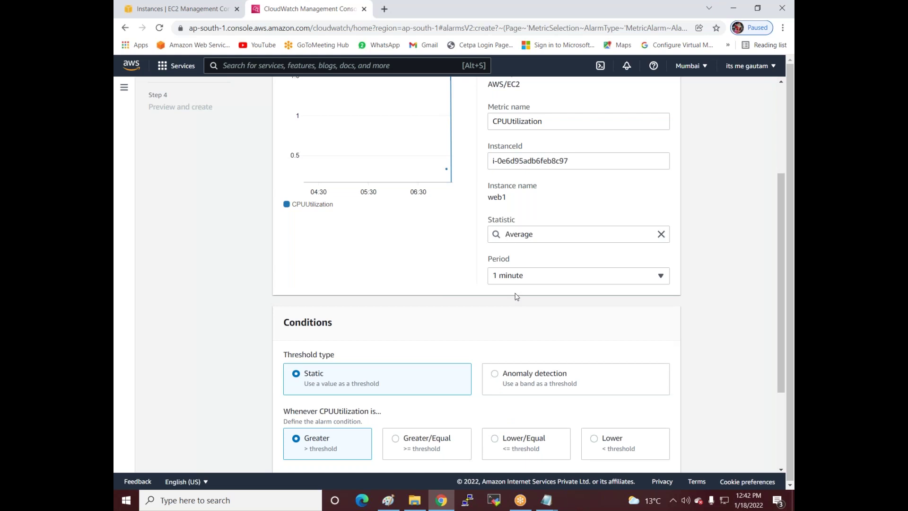
Step: Set the alarm condition to CPUUtilization Greater/Equal than 90 and continue to the alarm's action configuration
scroll(515, 296, "down", 3)
left_click(410, 308)
left_click(350, 373)
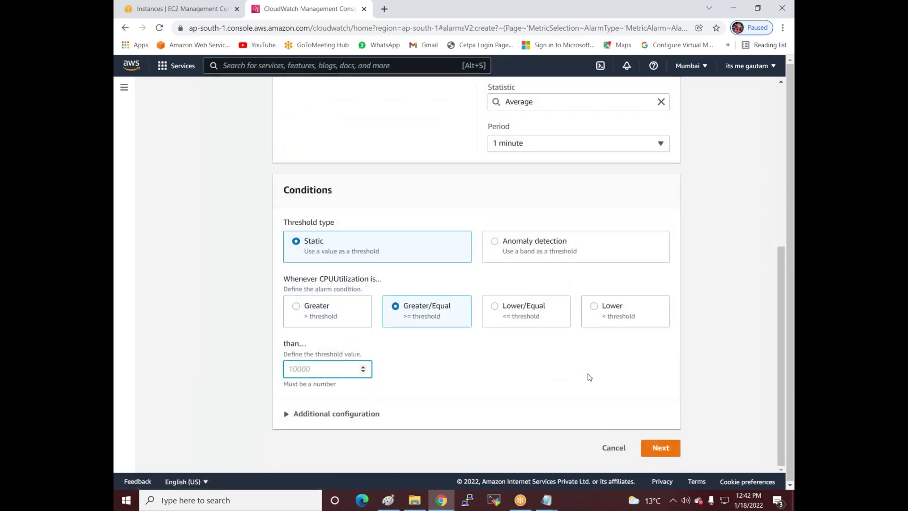
type("9")
scroll(439, 249, "up", 4)
scroll(465, 314, "down", 2)
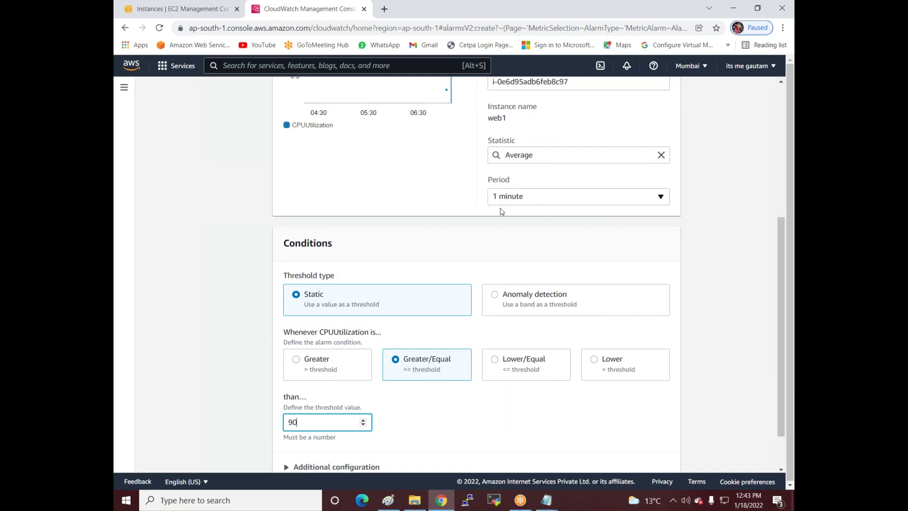
scroll(376, 323, "down", 1)
left_click(671, 457)
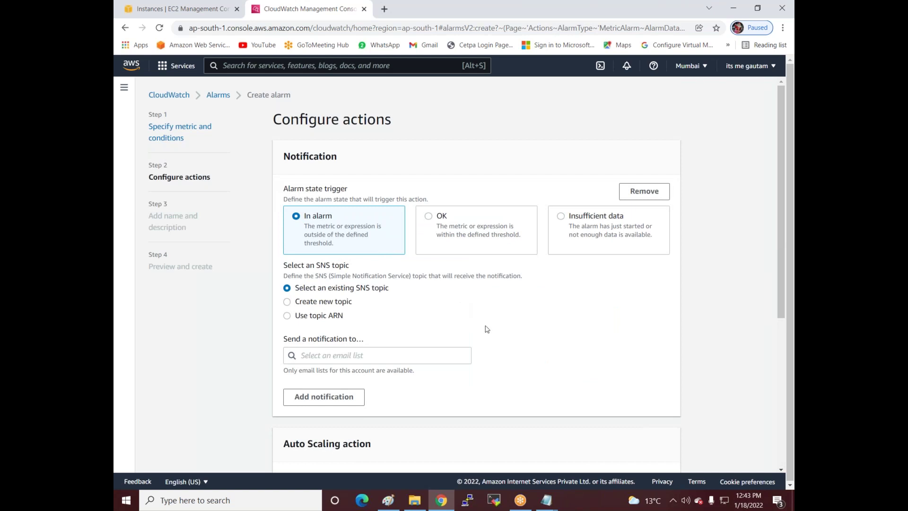
Step: Send the alarm's In alarm notification to the existing SNS topic mysns
scroll(487, 329, "down", 2)
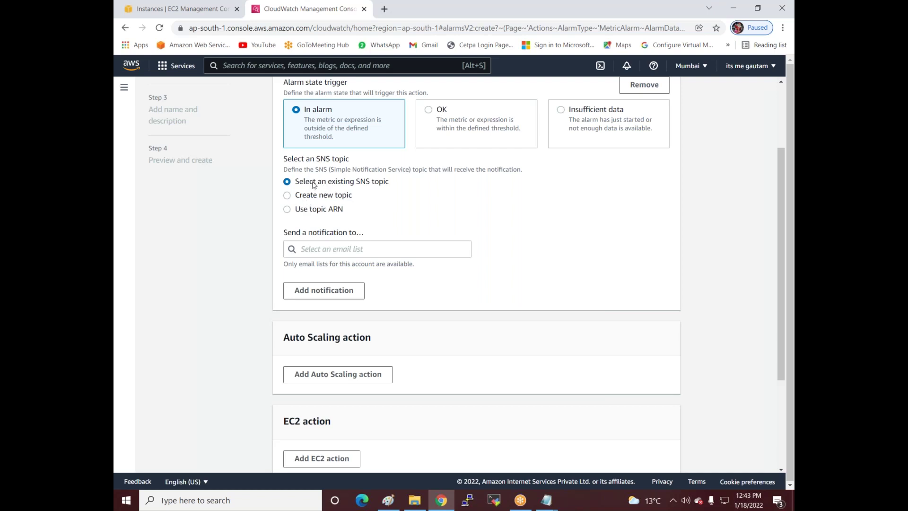
left_click(310, 249)
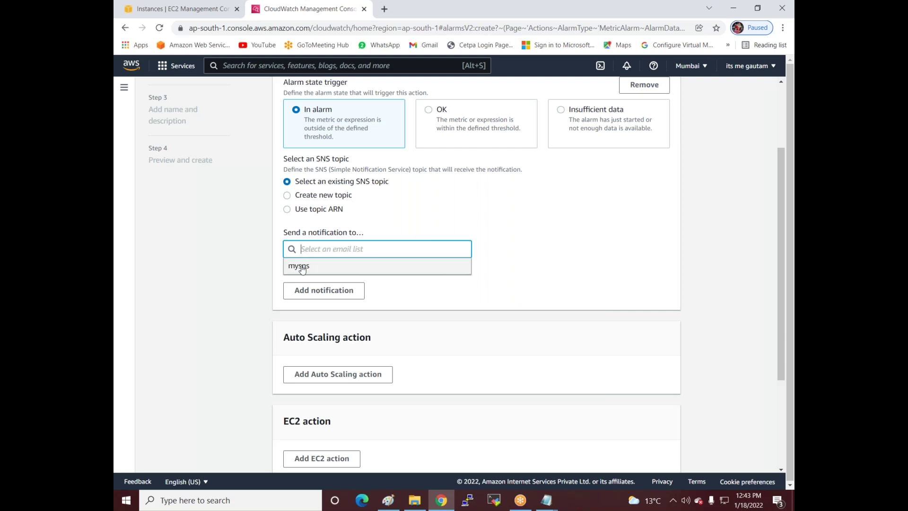
left_click(302, 267)
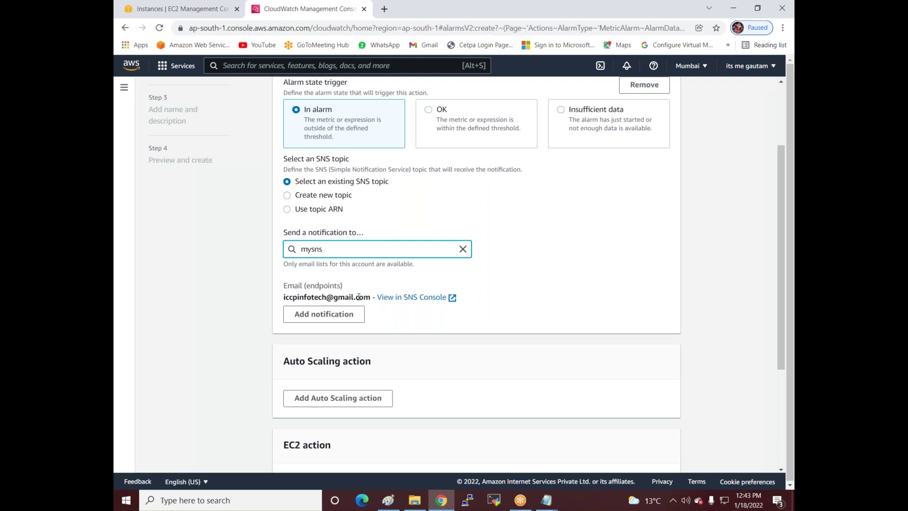
Step: Add an EC2 action that stops the instance in the In alarm state and continue to the alarm's name and description
scroll(390, 353, "down", 3)
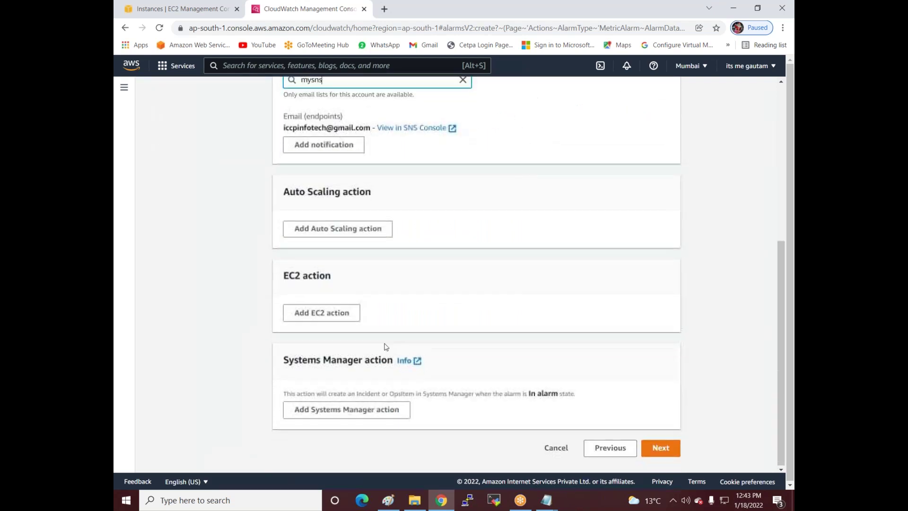
left_click(310, 313)
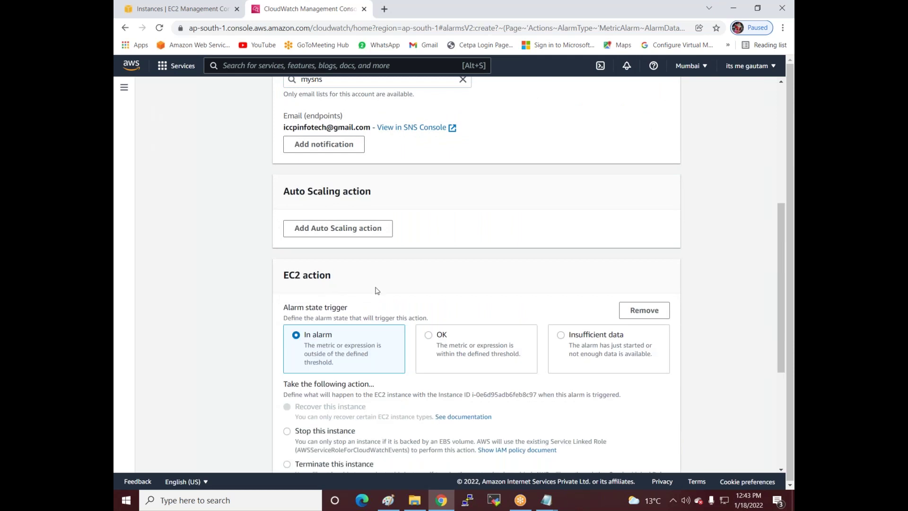
scroll(378, 295, "down", 2)
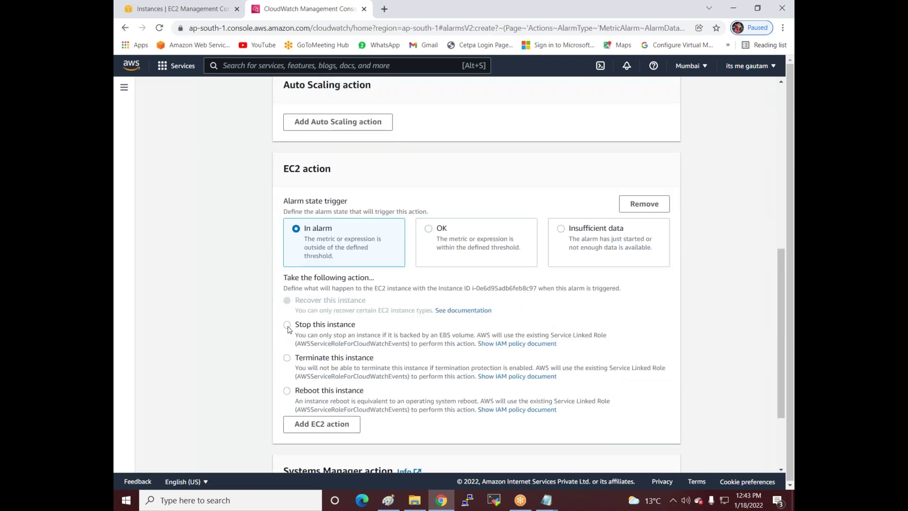
left_click(288, 325)
scroll(325, 334, "down", 3)
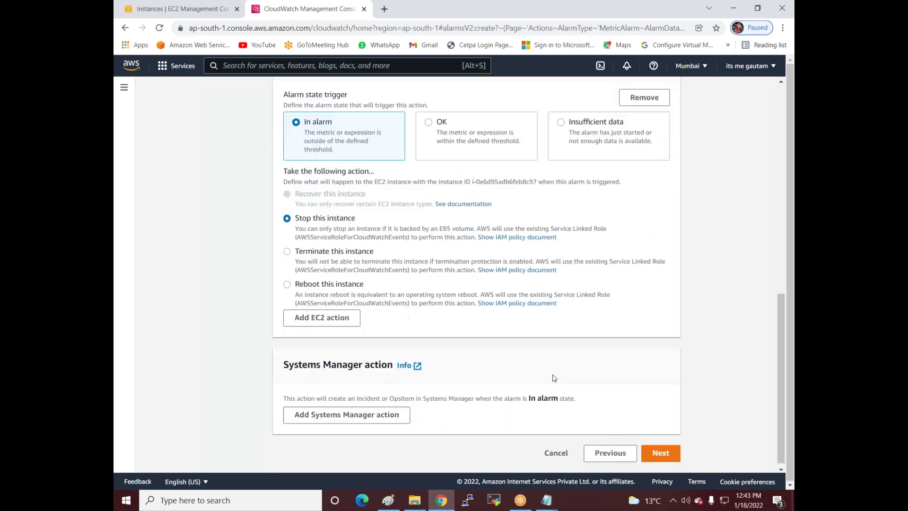
left_click(661, 451)
Step: Name the alarm alarm1, review its configuration and create it
left_click(356, 209)
type("alarm1")
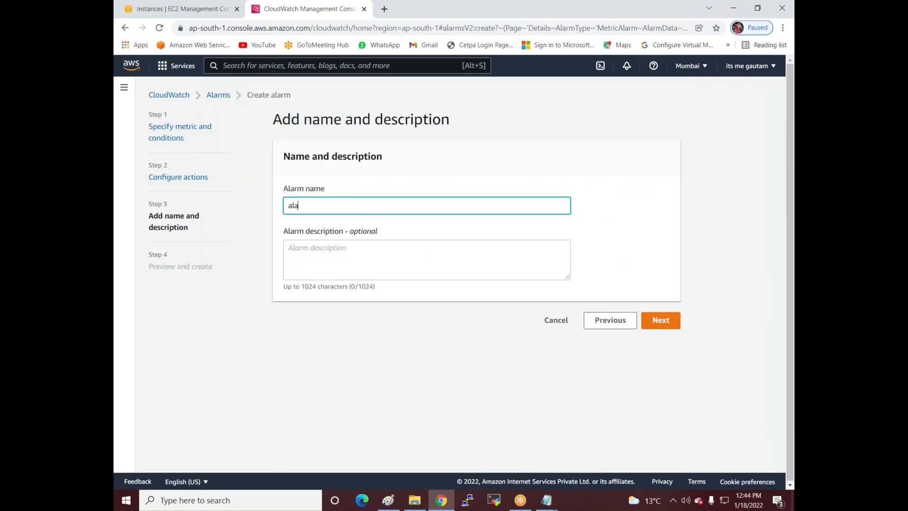
left_click(657, 321)
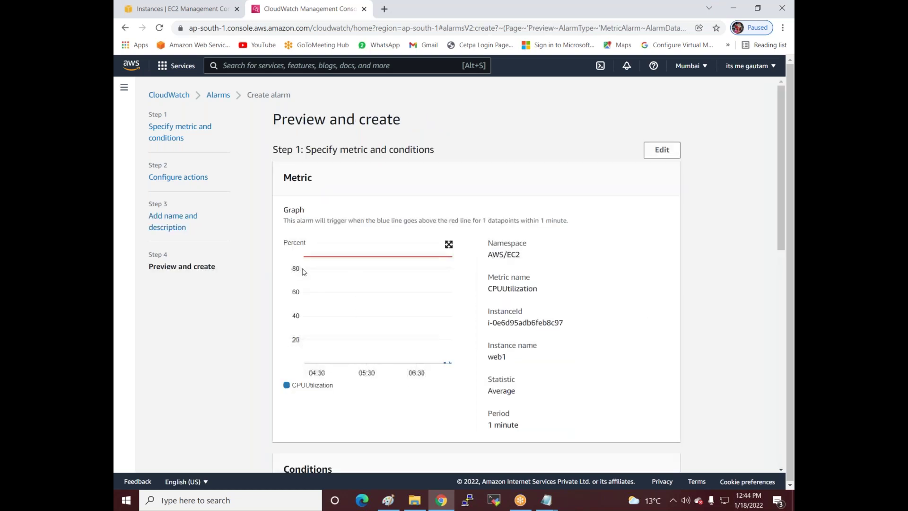
scroll(514, 266, "down", 1)
scroll(521, 272, "down", 10)
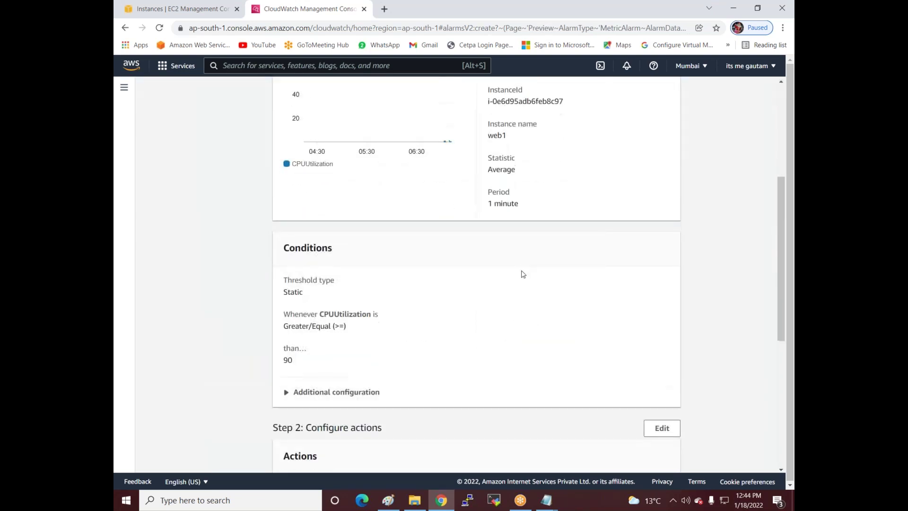
left_click(658, 452)
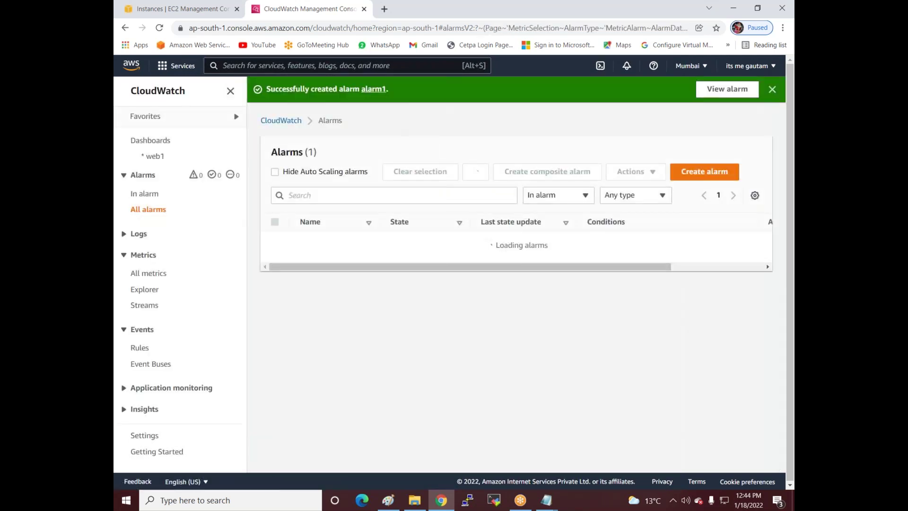
Step: Return to the EC2 instances, refresh the list and bring up the RDP client connection details for web1
left_click(169, 10)
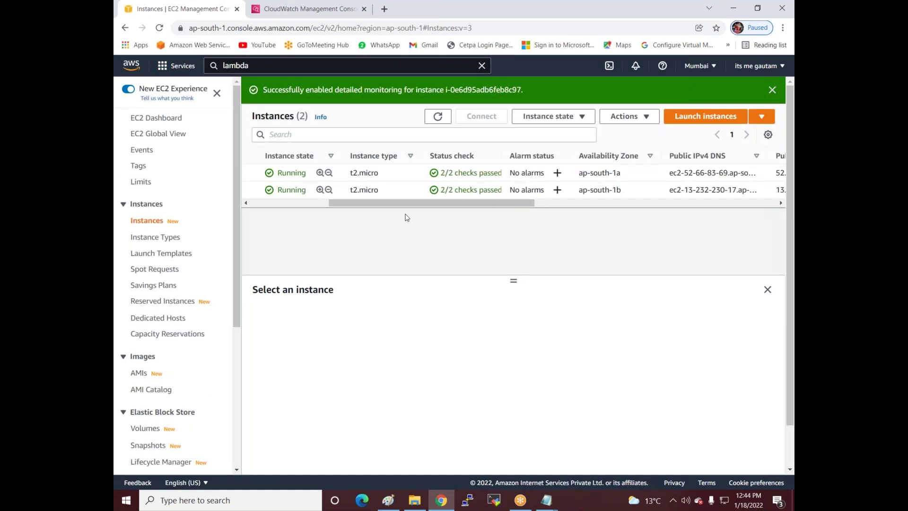
left_click(437, 116)
left_click(259, 201)
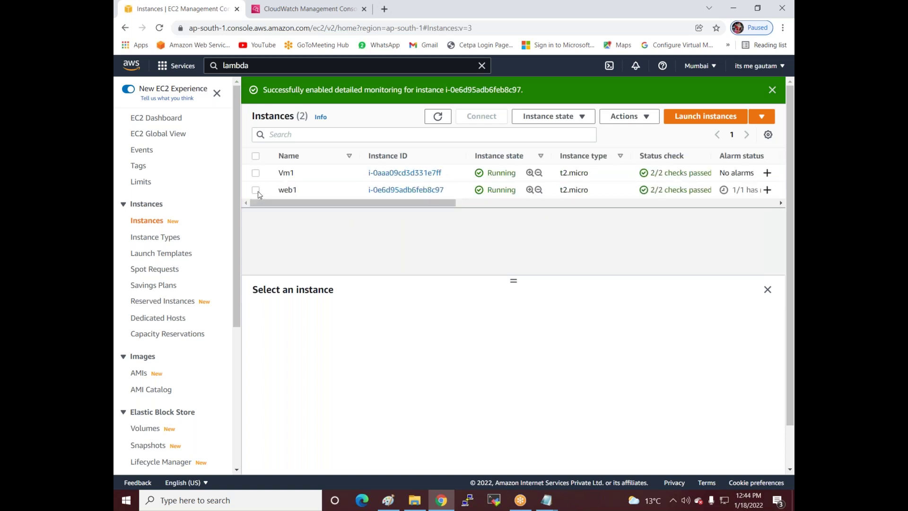
left_click(256, 190)
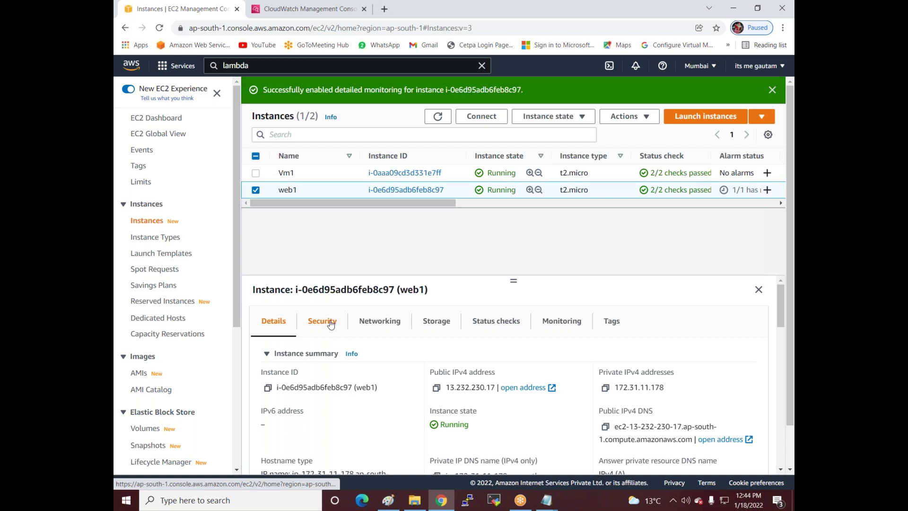
left_click(481, 117)
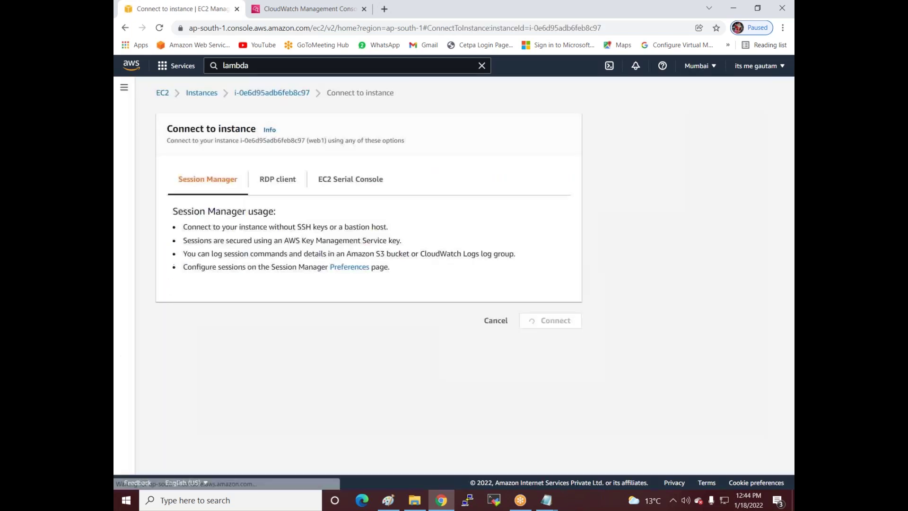
left_click(283, 180)
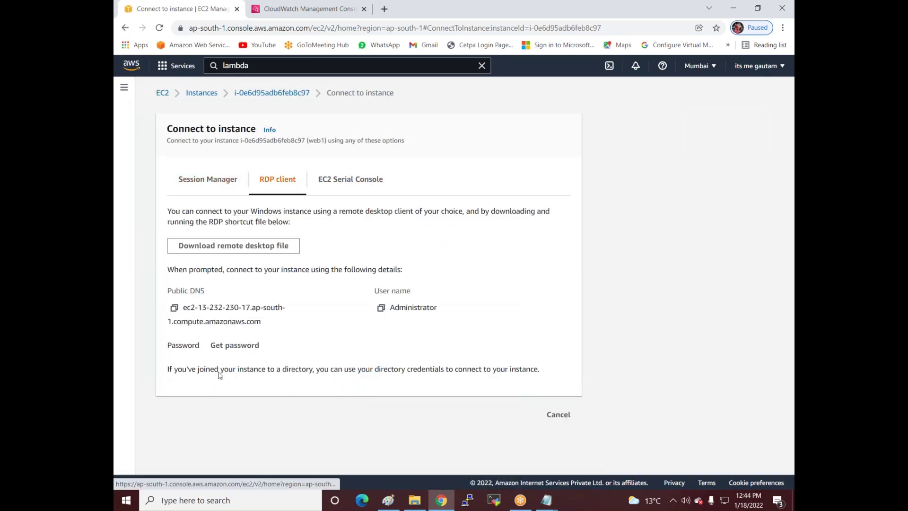
Step: Decrypt web1's Windows administrator password with the Windows-2022 key file and copy the password
left_click(249, 347)
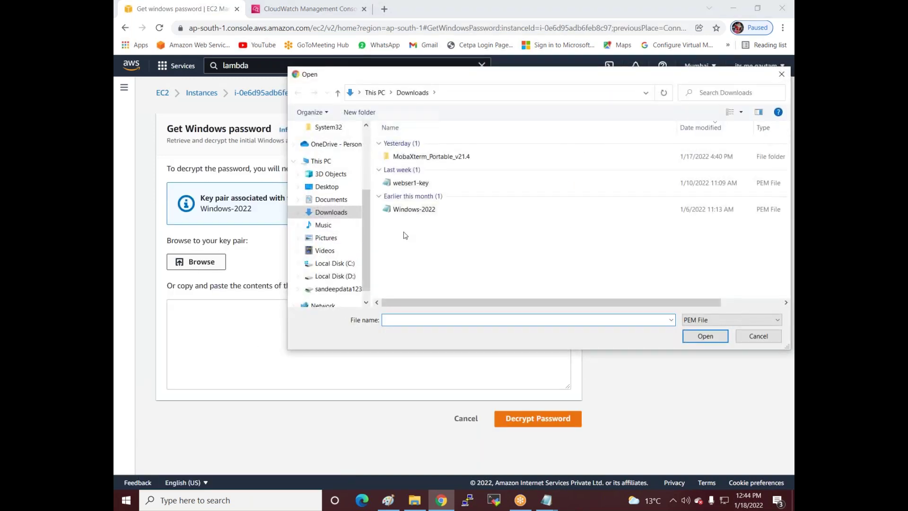
double_click(444, 211)
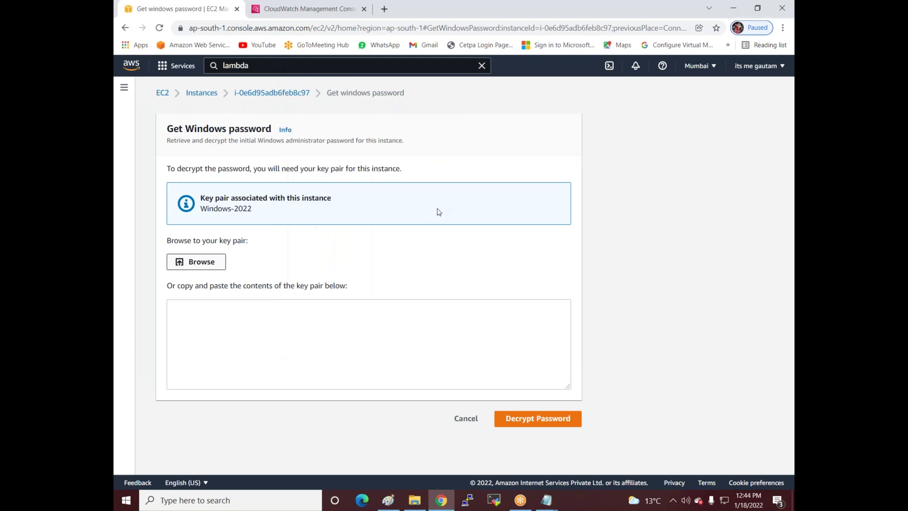
left_click(516, 452)
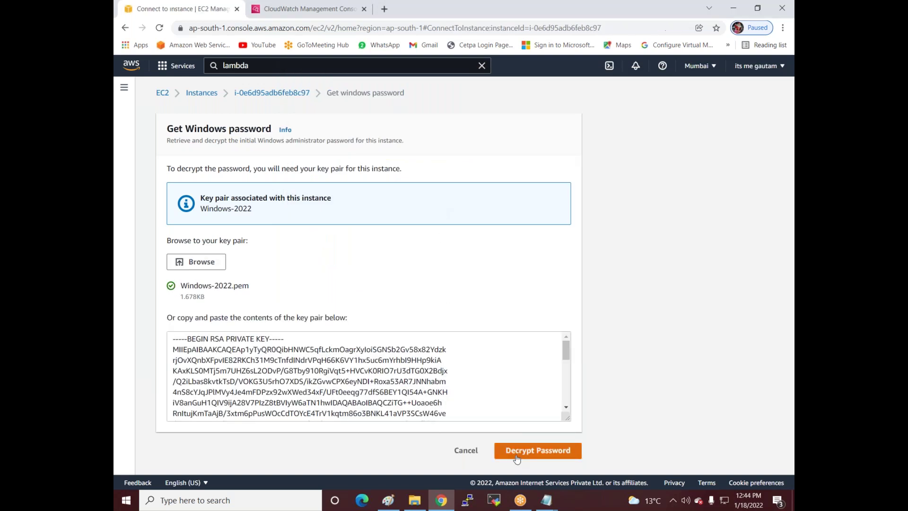
left_click(174, 393)
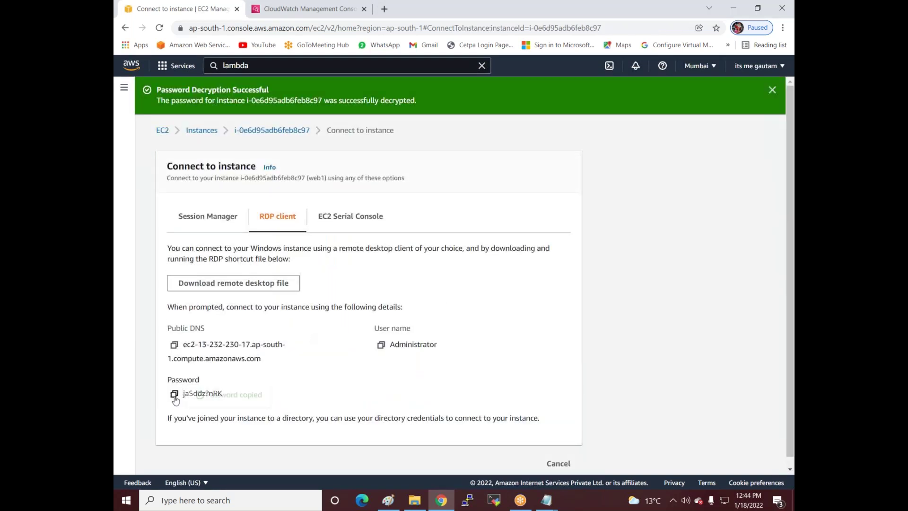
Step: Download and launch web1's remote desktop file, enter the administrator password and connect despite the certificate errors
left_click(205, 284)
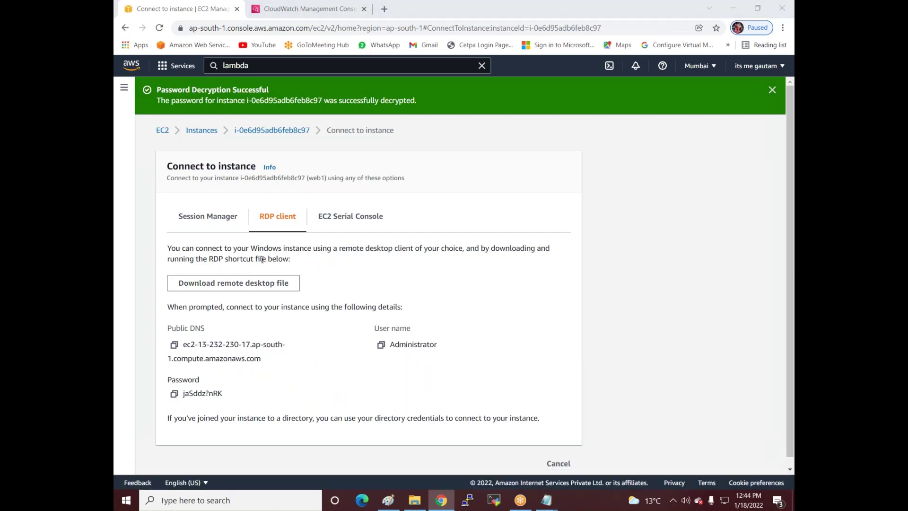
left_click(531, 306)
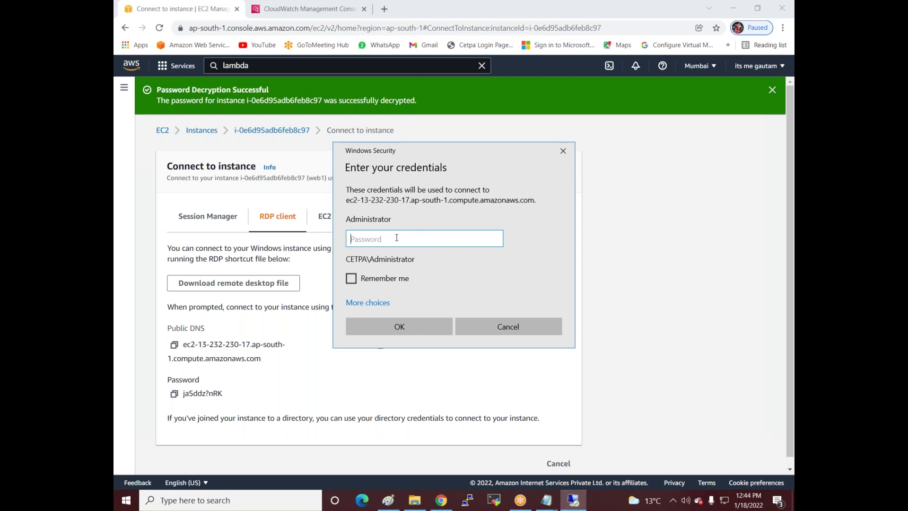
key("ctrl+v")
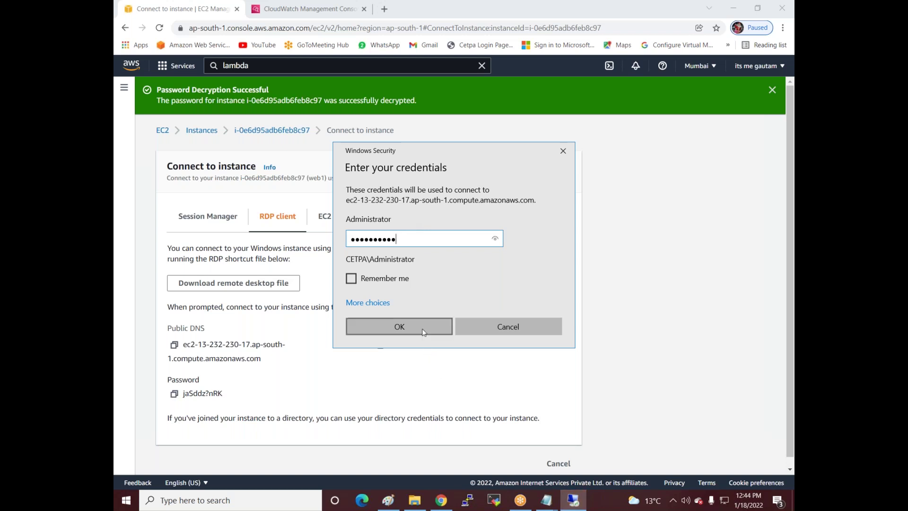
left_click(402, 327)
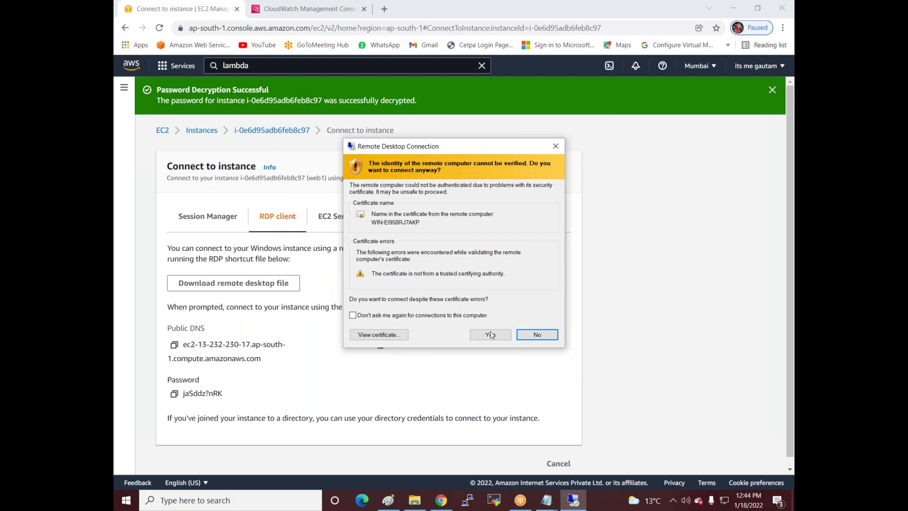
left_click(490, 334)
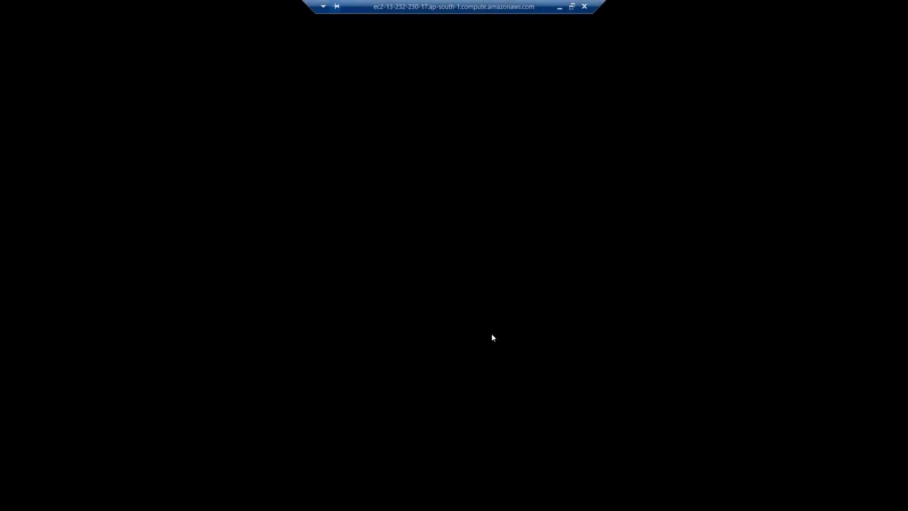
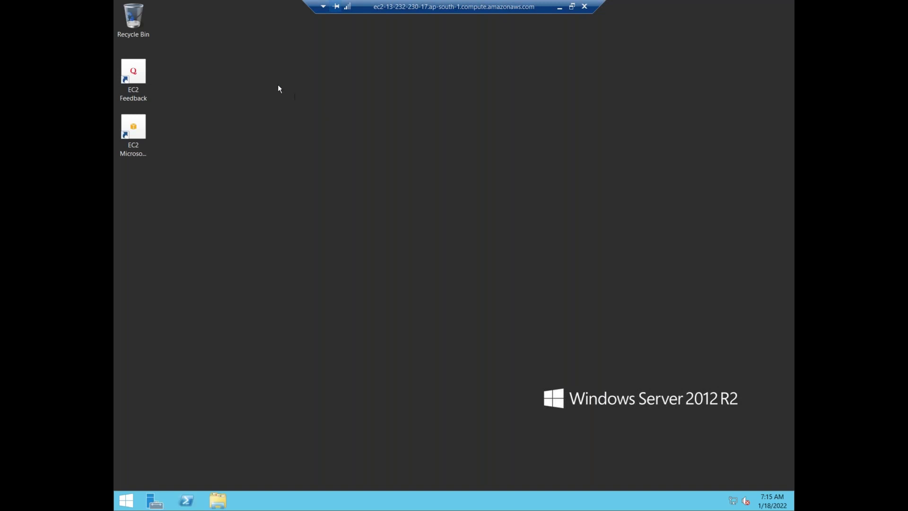
right_click(278, 88)
mouse_move(334, 147)
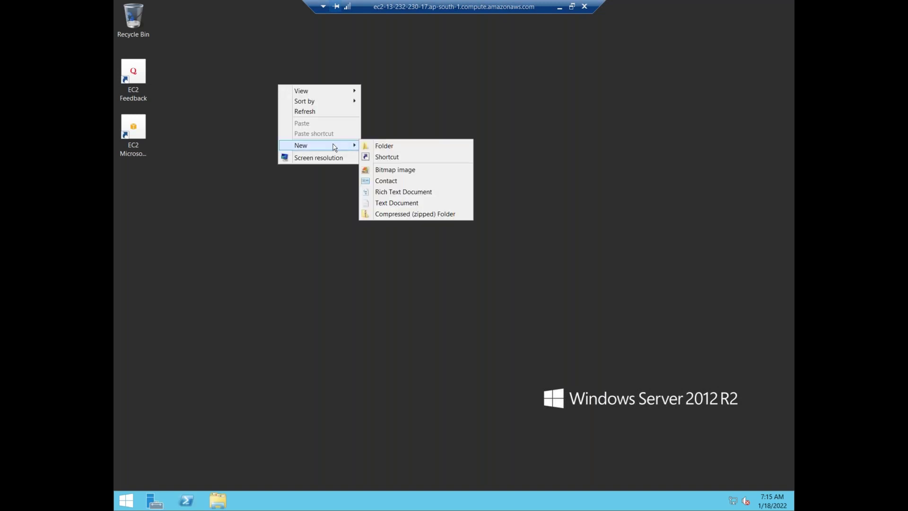
left_click(252, 258)
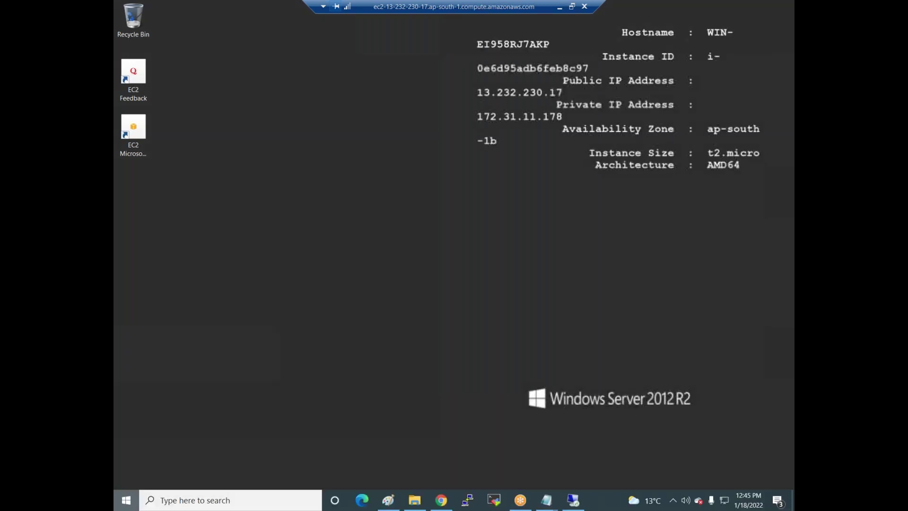
key("super")
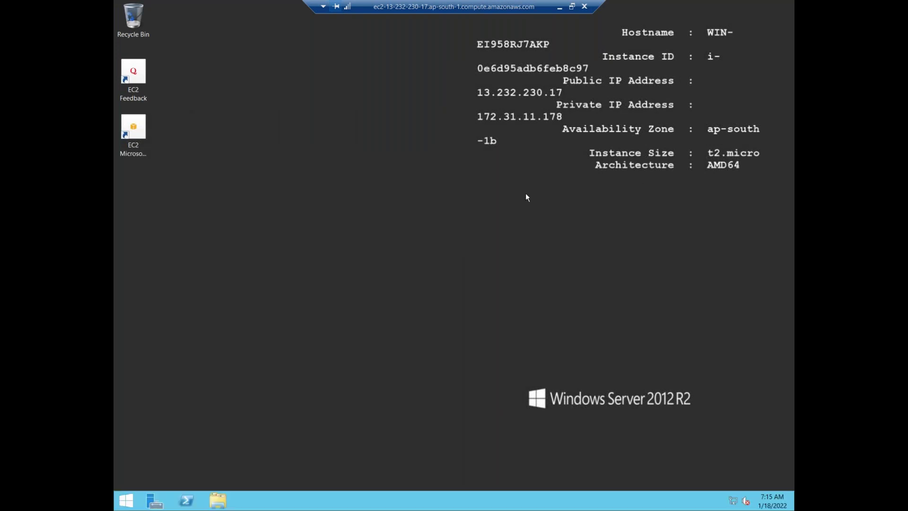
Step: Launch Notepad on the remote server and write a.bat as the document's text
key("super")
type("notepad")
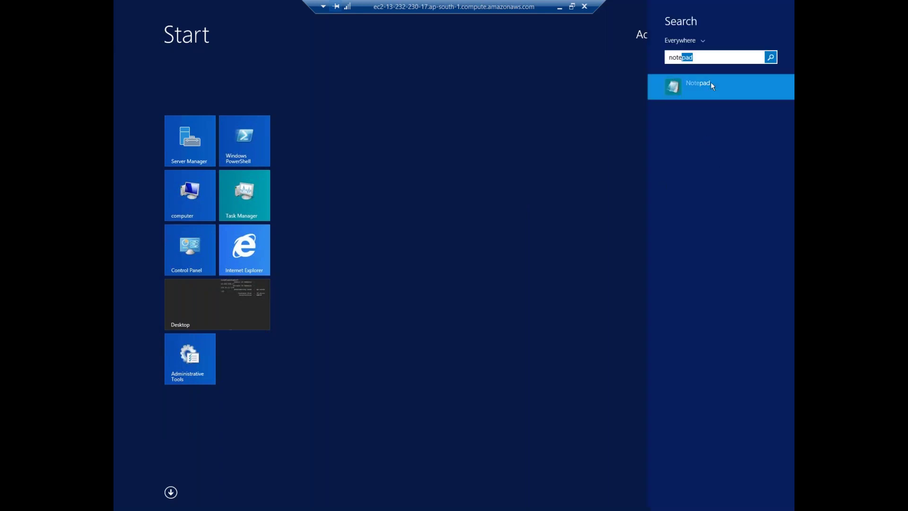
left_click(711, 83)
type("a.bat")
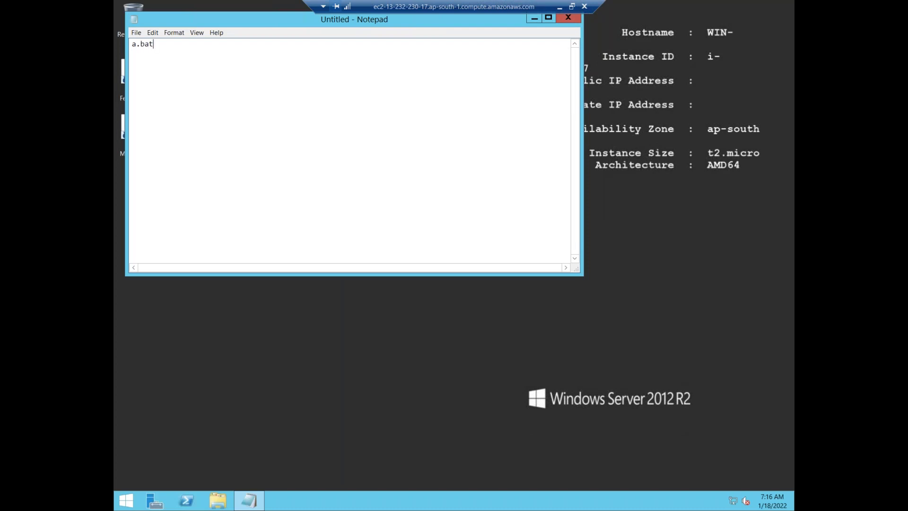
Step: Save the Notepad document to the remote server's Desktop as a.bat
left_click(136, 33)
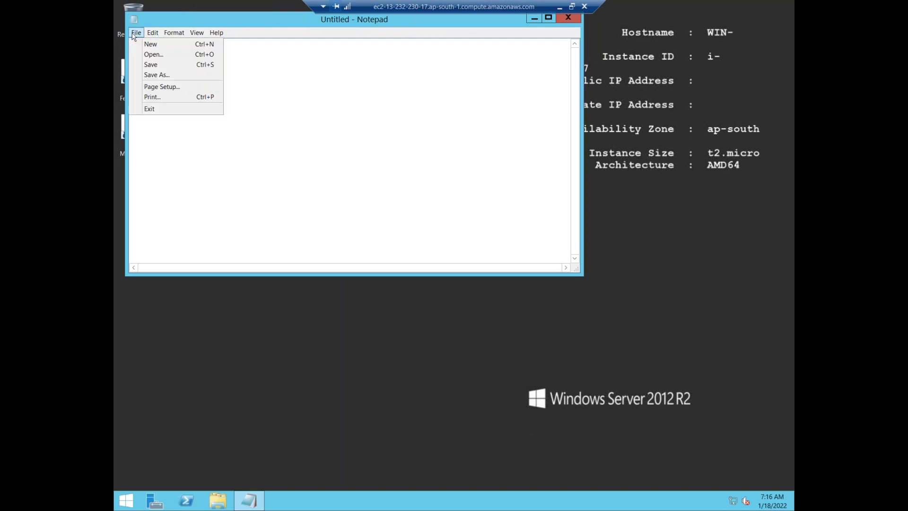
left_click(157, 75)
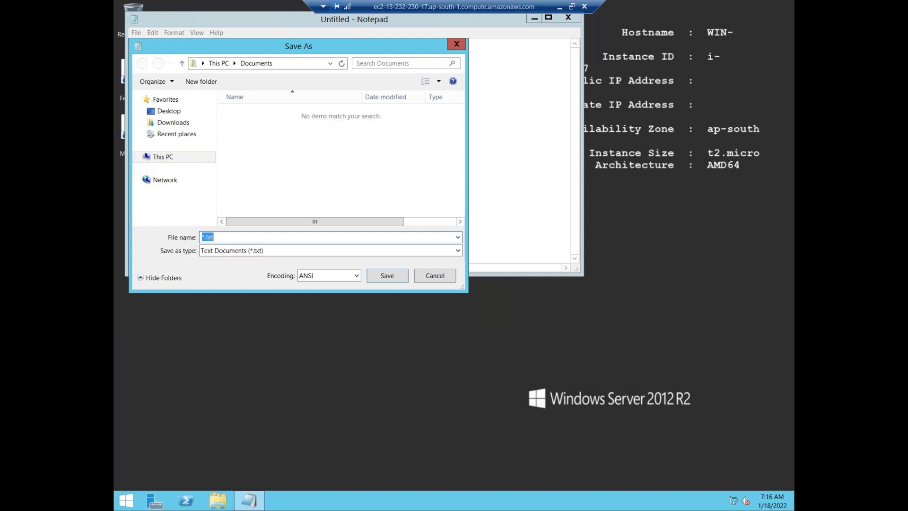
type("a.bat")
left_click(179, 112)
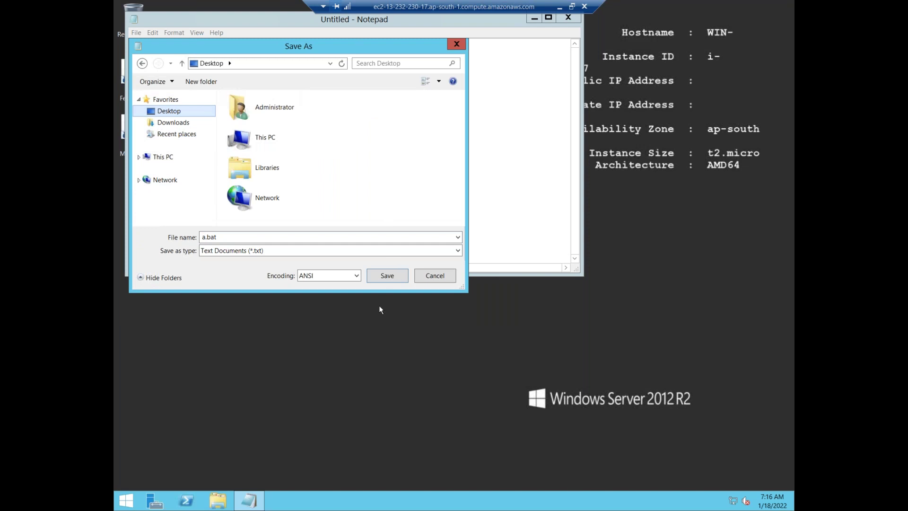
left_click(388, 275)
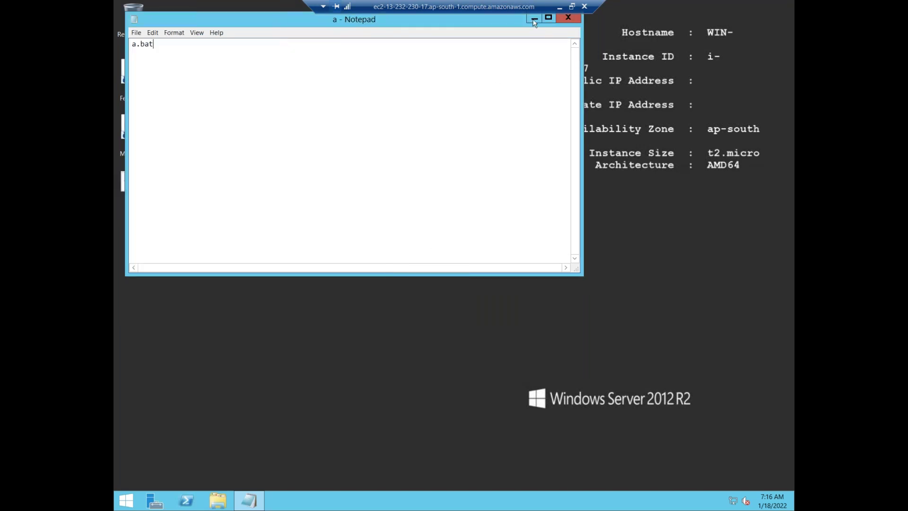
Step: Run the a.bat file from the remote server's desktop and show the detailed process list in Task Manager
left_click(534, 21)
double_click(134, 182)
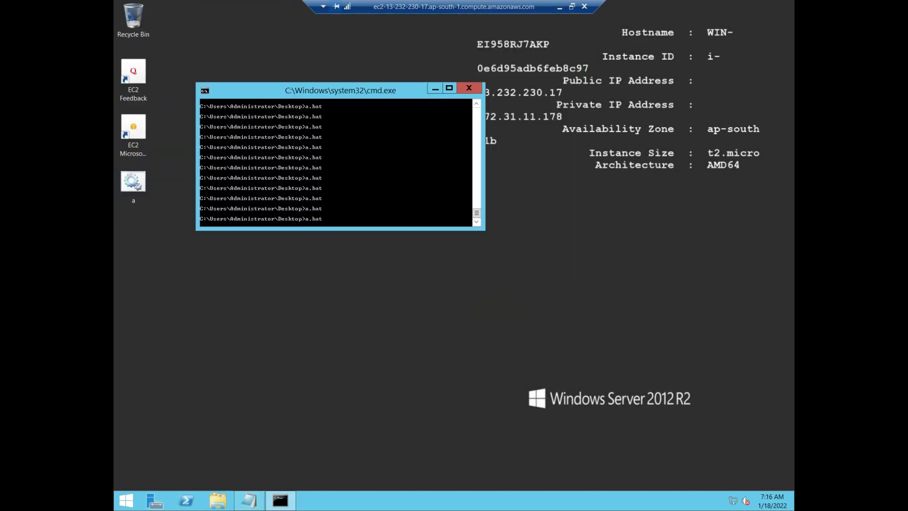
right_click(429, 500)
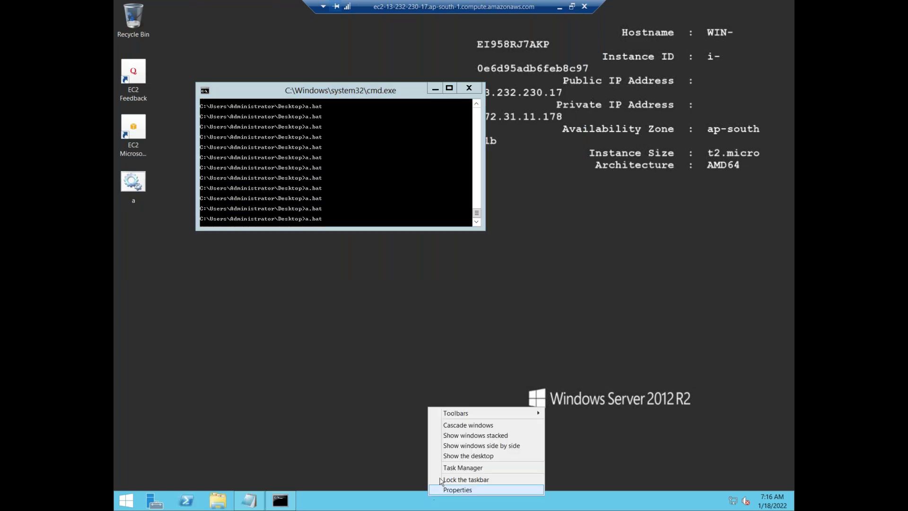
left_click(462, 468)
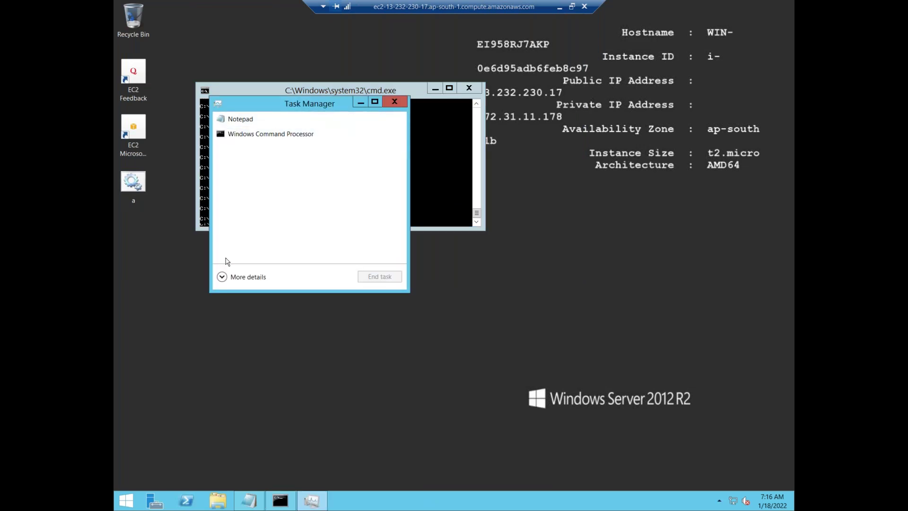
left_click(223, 277)
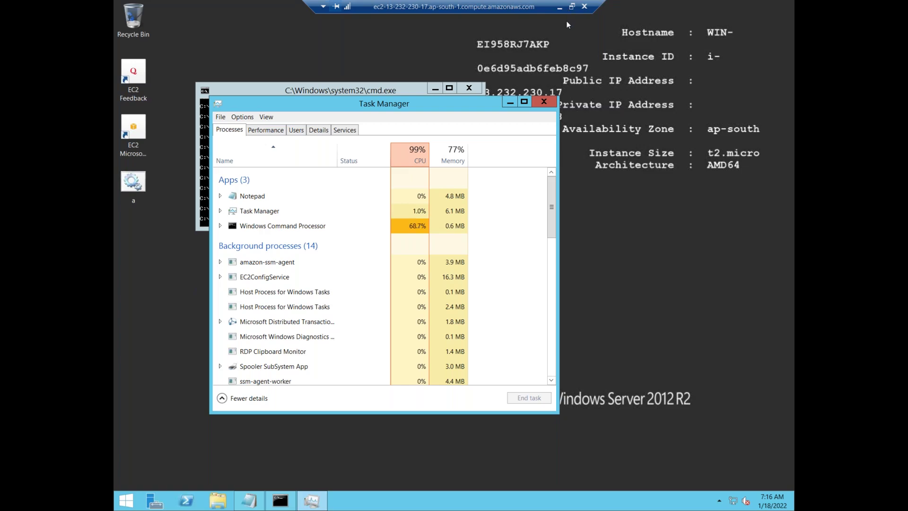
Step: Leave the remote session for the browser and check web1's alarm status in the EC2 instances list
left_click(559, 7)
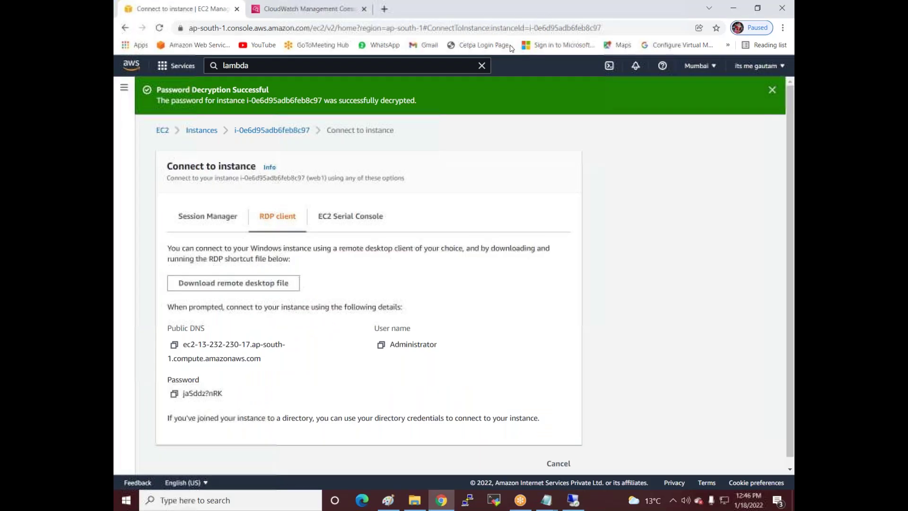
left_click(201, 134)
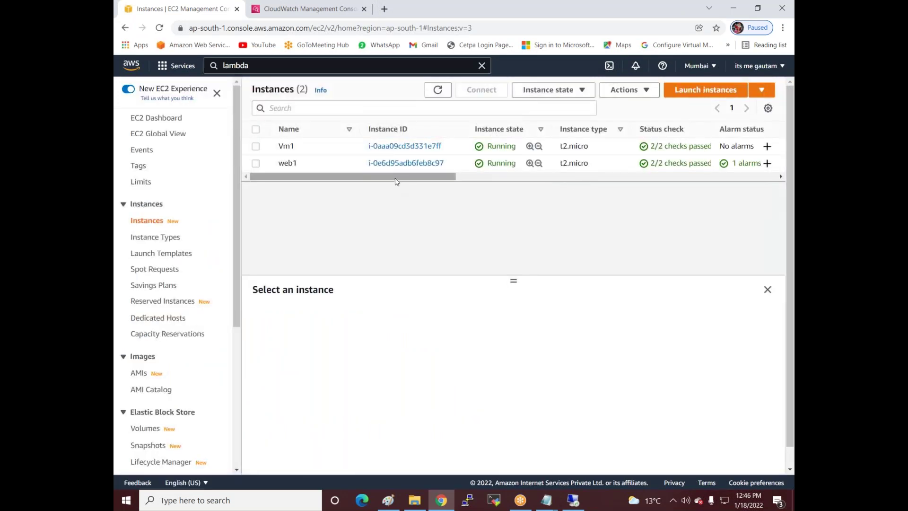
left_click_drag(393, 176, 476, 177)
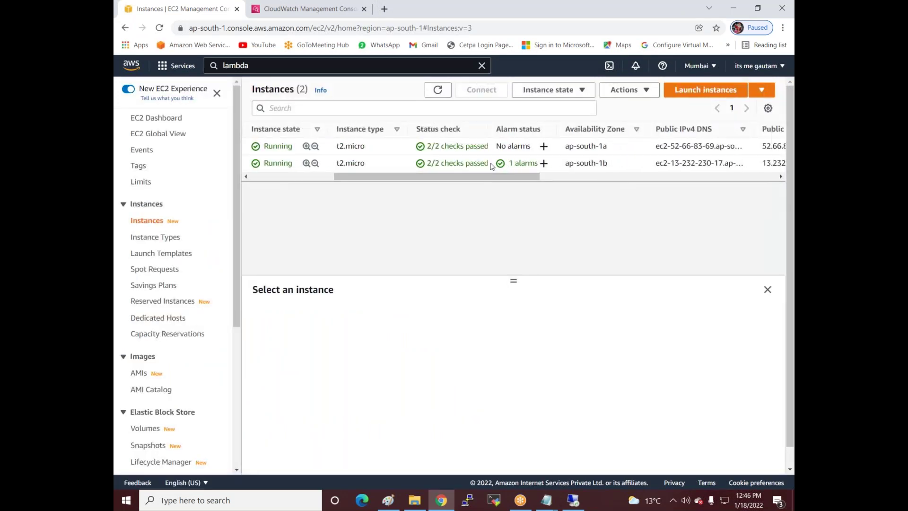
left_click_drag(512, 178, 302, 194)
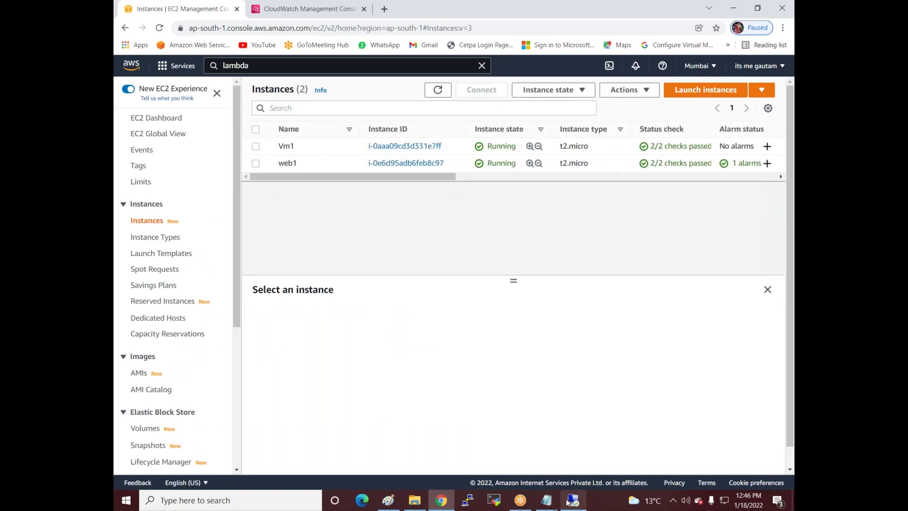
mouse_move(568, 503)
Step: Switch to the CloudWatch console and open the Rules page under Events
left_click(330, 11)
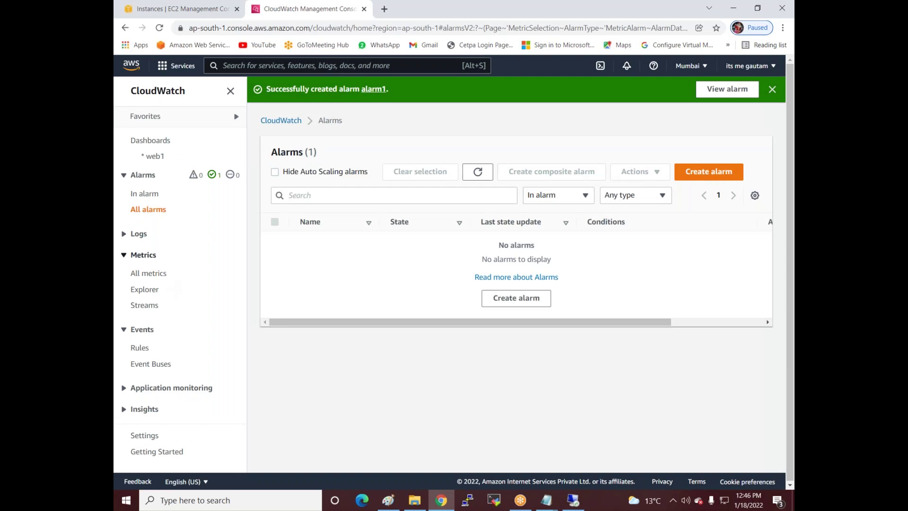
left_click(145, 258)
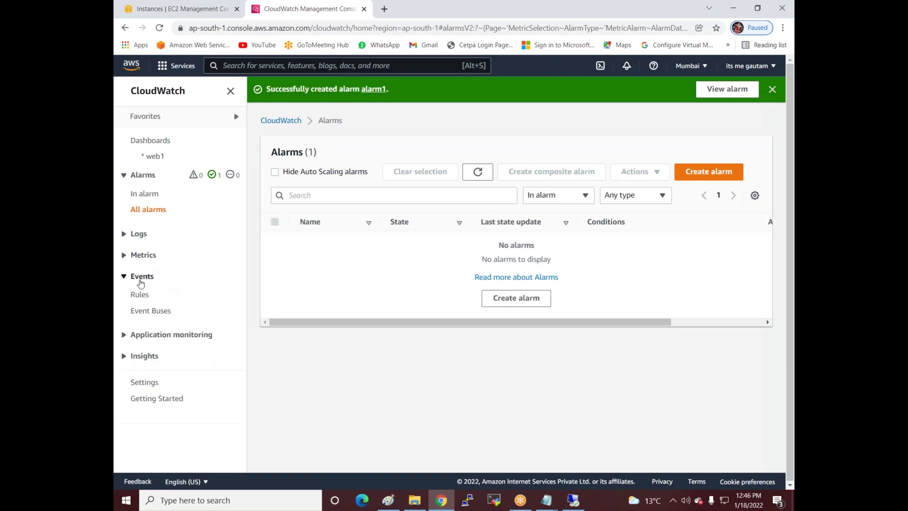
left_click(140, 298)
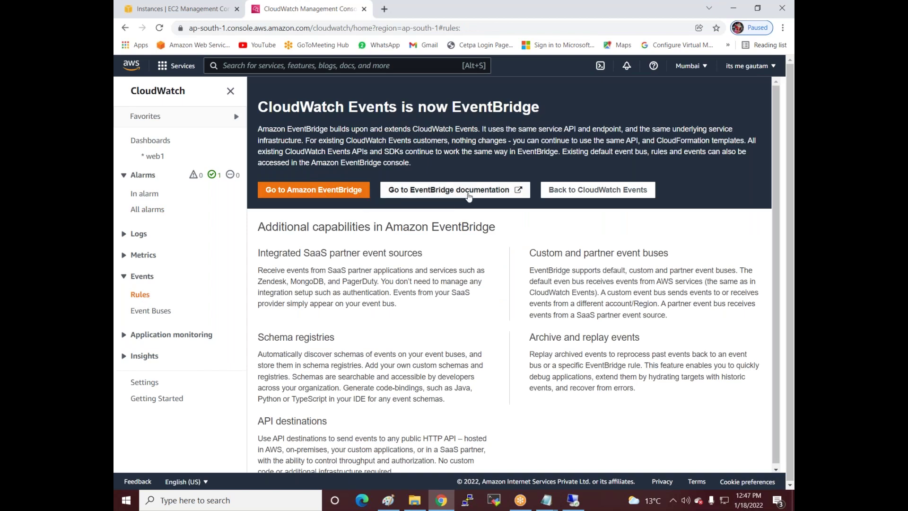
Step: Open the Amazon EventBridge documentation and look through it and the related AWS Documentation on Kindle page
right_click(434, 191)
left_click(430, 194)
left_click(429, 191)
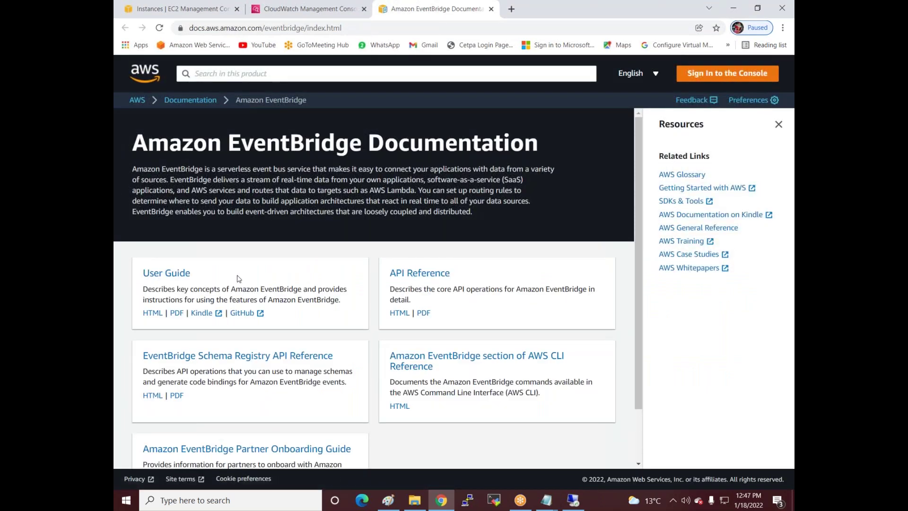
scroll(389, 281, "down", 2)
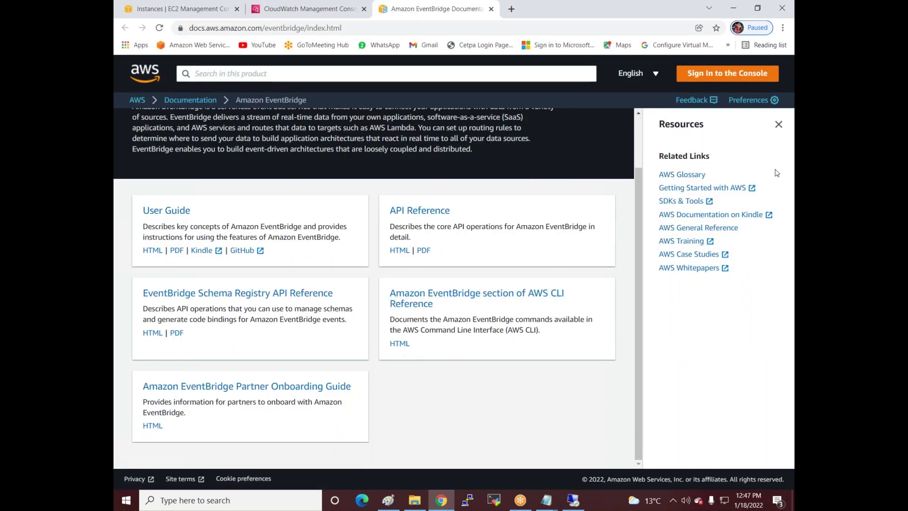
left_click(671, 218)
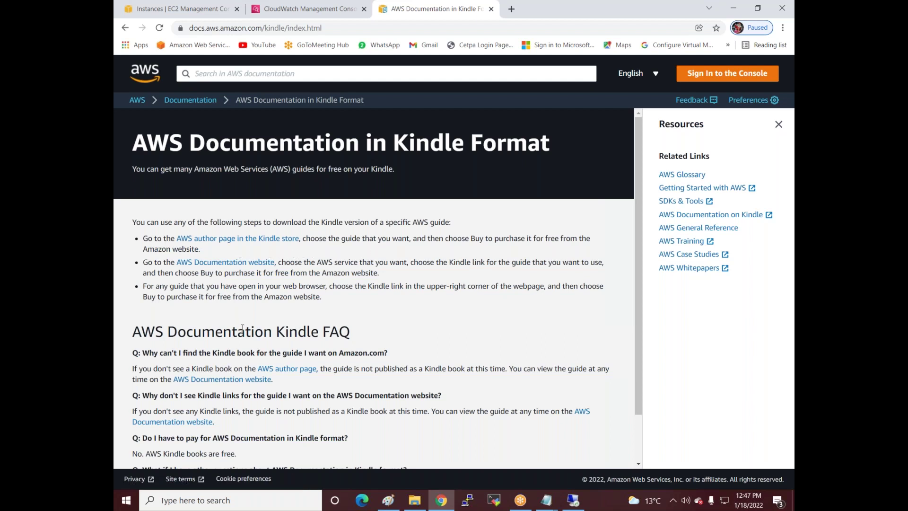
scroll(222, 326, "down", 2)
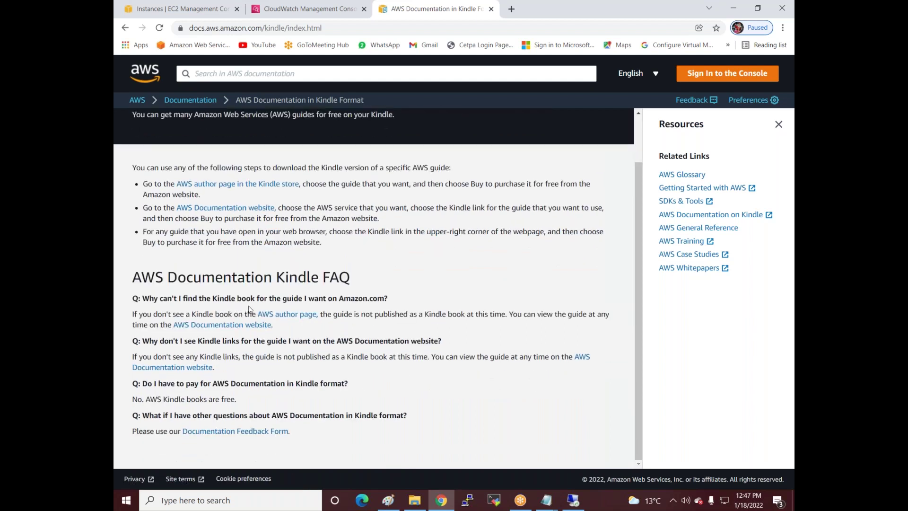
scroll(318, 326, "up", 2)
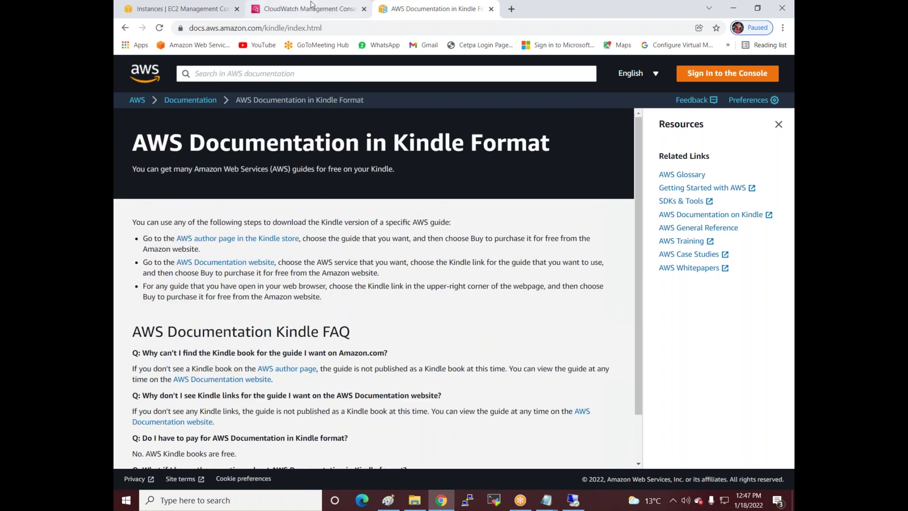
Step: Return to the CloudWatch Events rules and start a new rule with Schedule as its event source
left_click(303, 8)
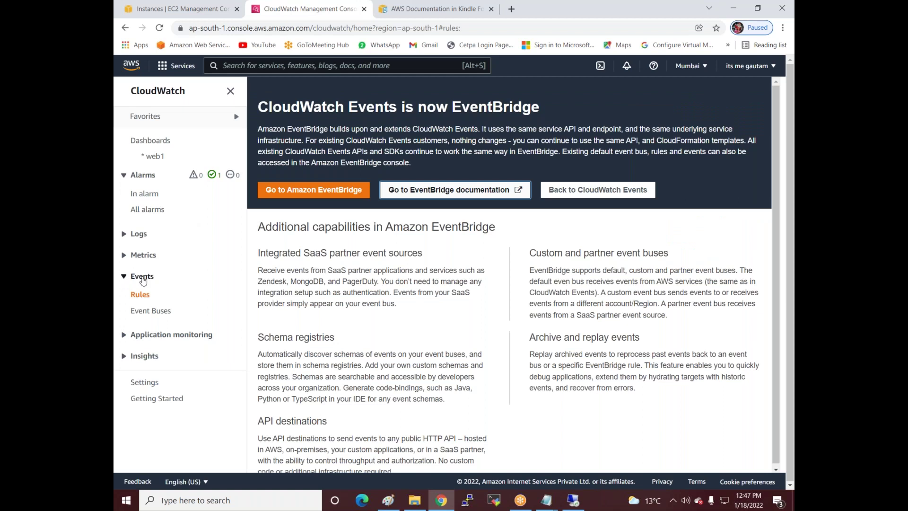
left_click(124, 278)
left_click(123, 278)
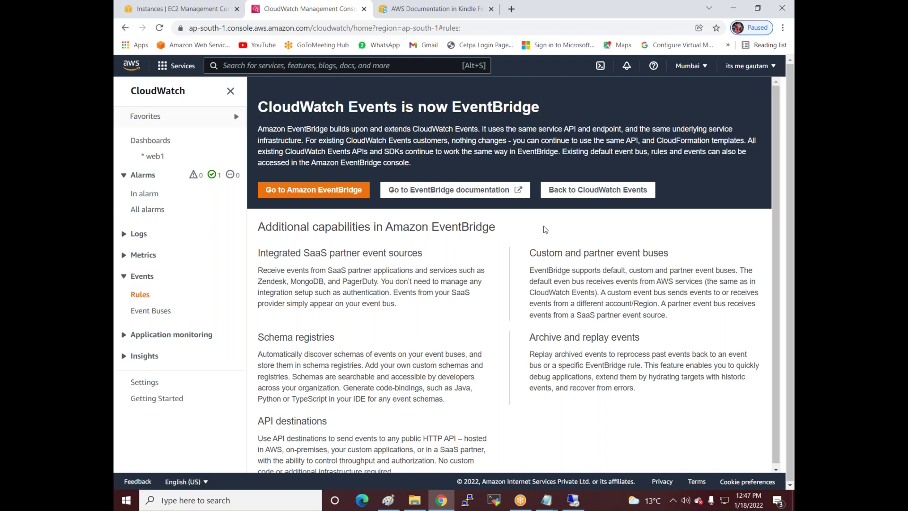
left_click(617, 193)
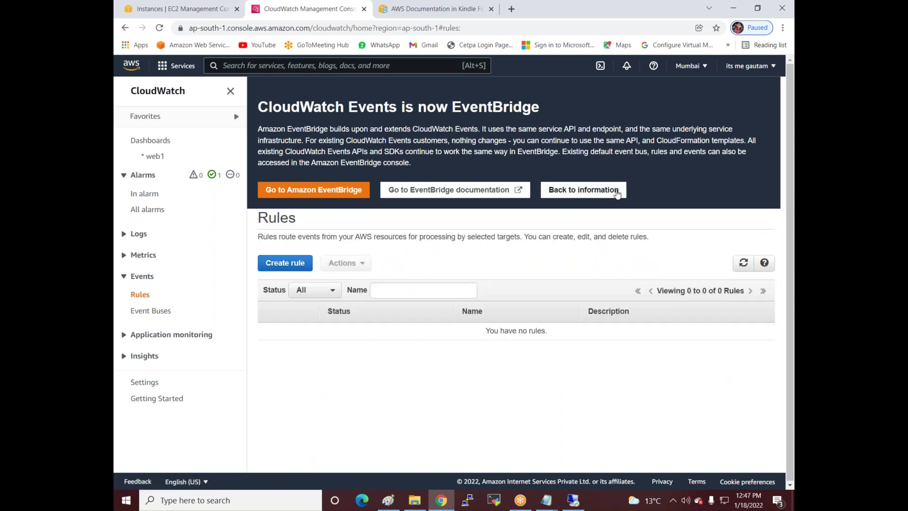
left_click(285, 264)
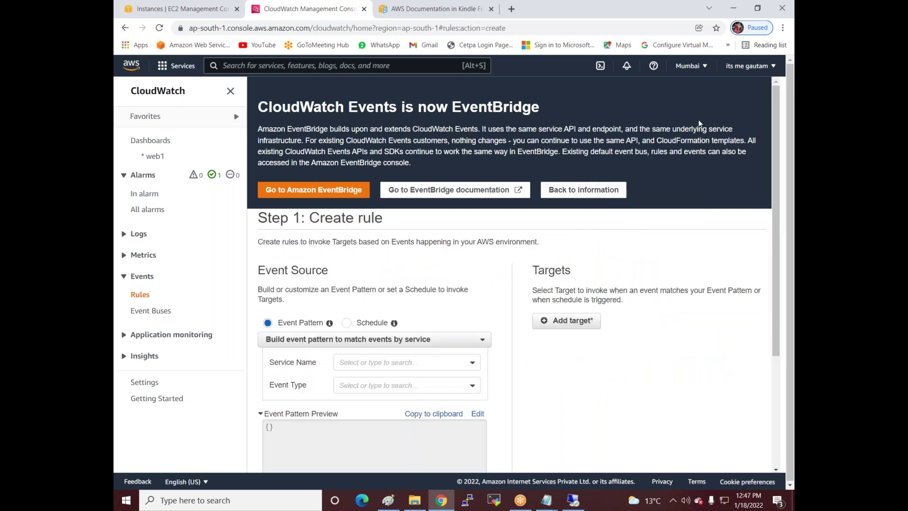
scroll(471, 176, "down", 2)
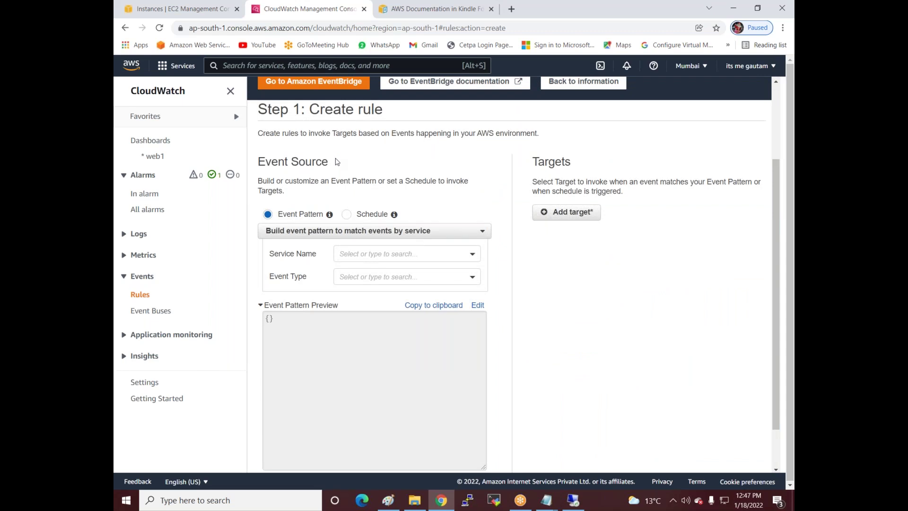
left_click(347, 214)
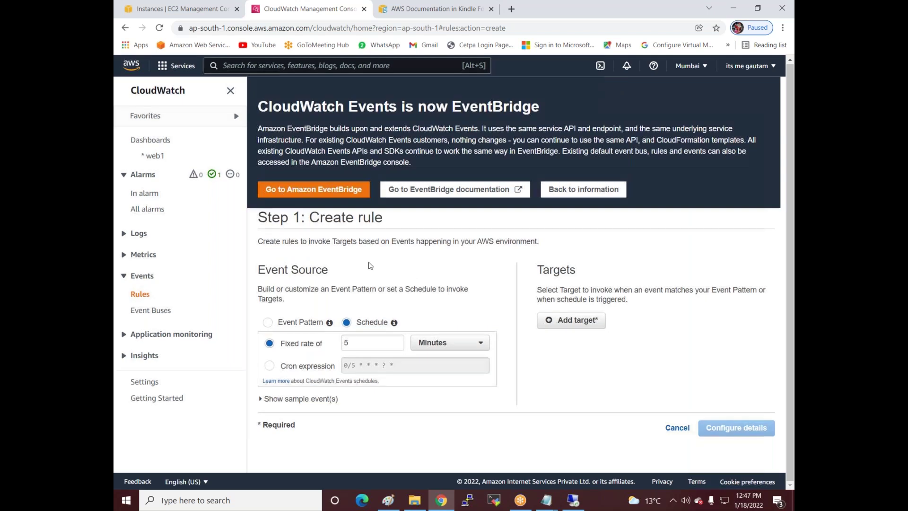
left_click_drag(280, 367, 337, 370)
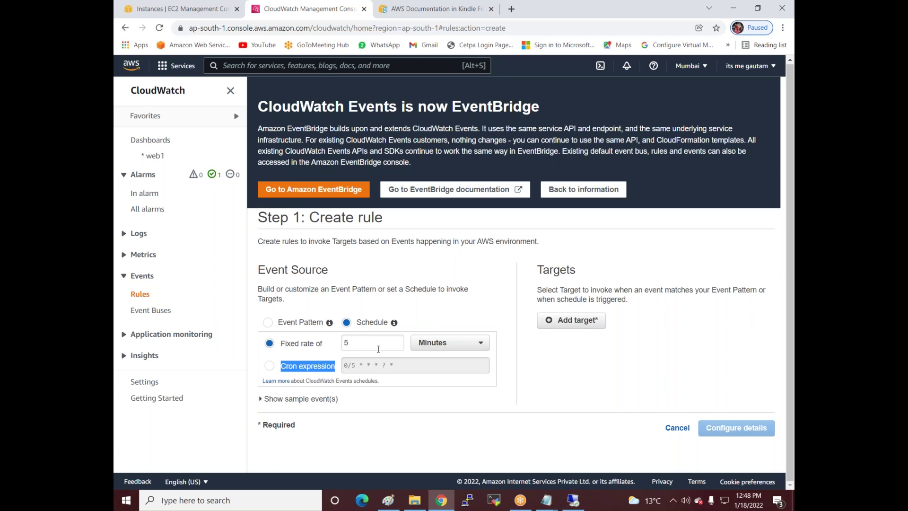
Step: Search Google for "Cron expression aws" and open the CloudWatch Events page Schedule Expressions for Rules
left_click(461, 9)
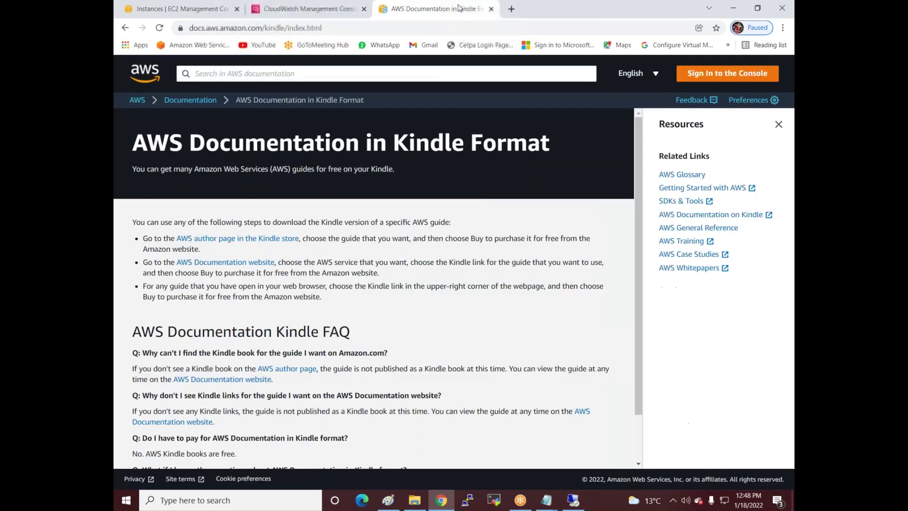
left_click(365, 30)
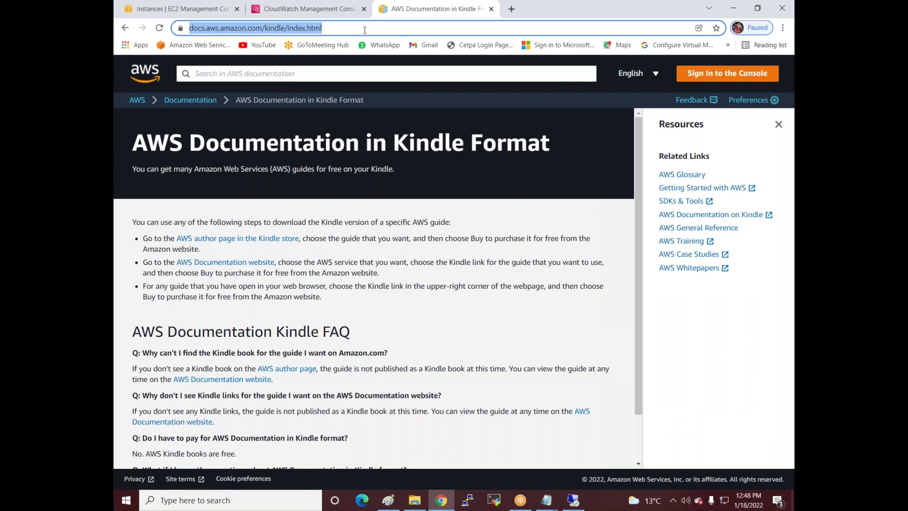
type("g")
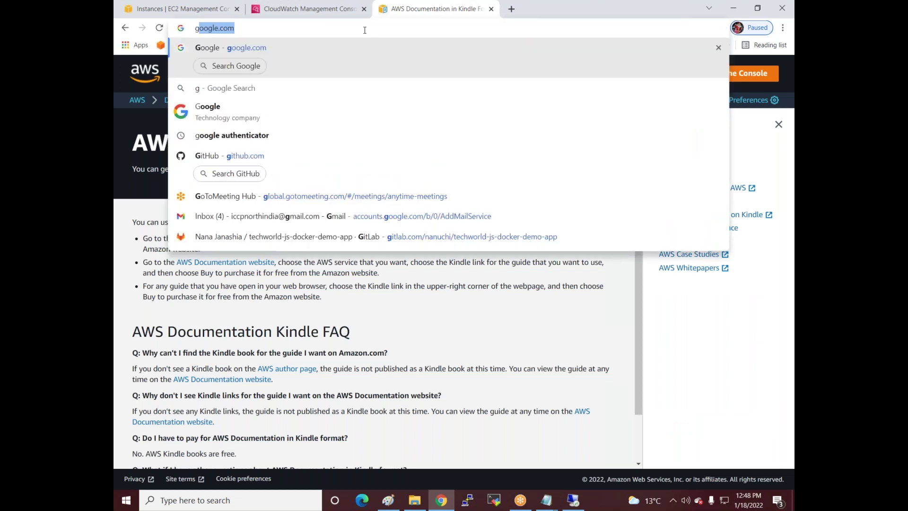
key("Return")
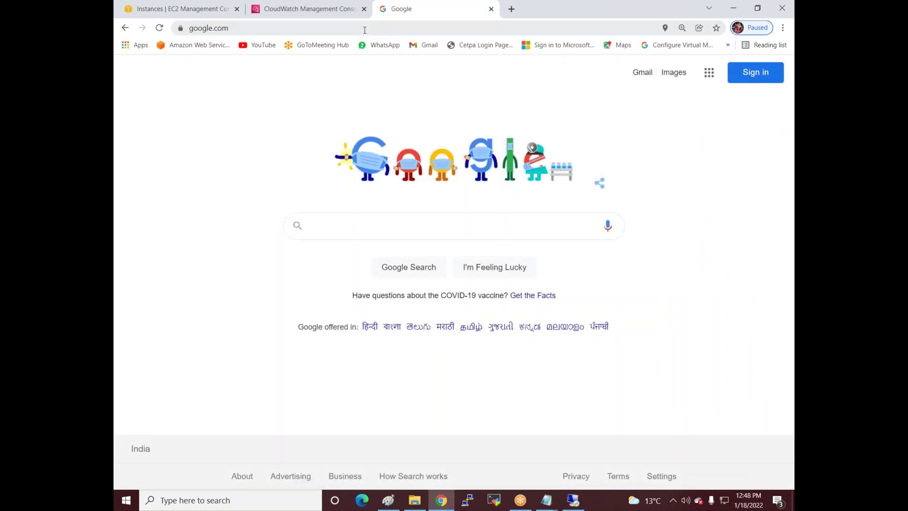
type("Cron expression aws")
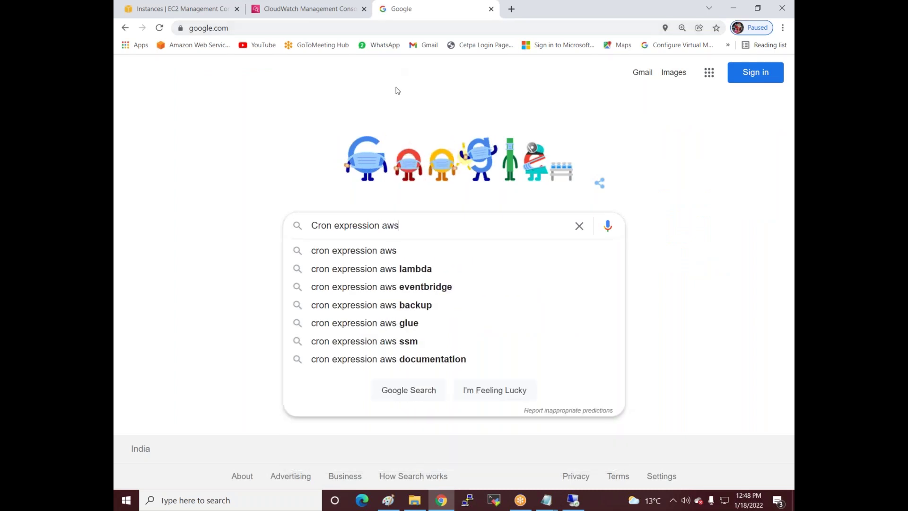
key("Return")
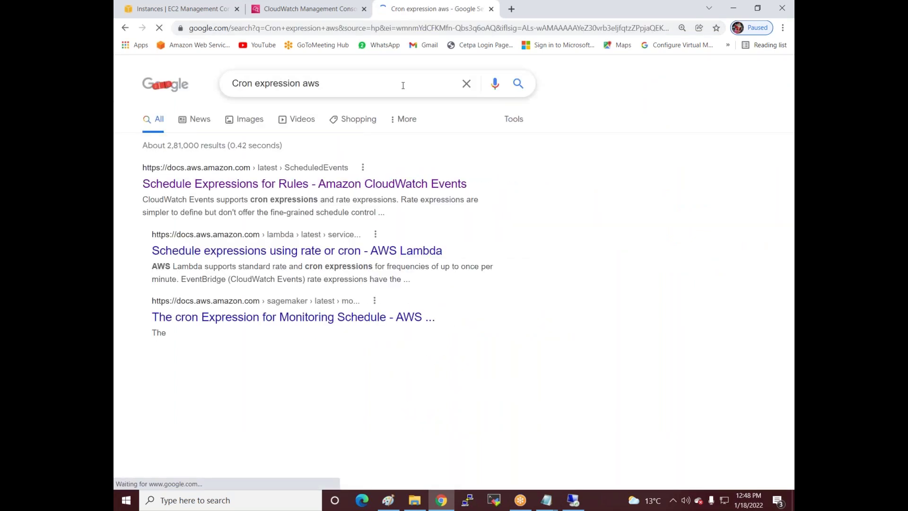
left_click(260, 184)
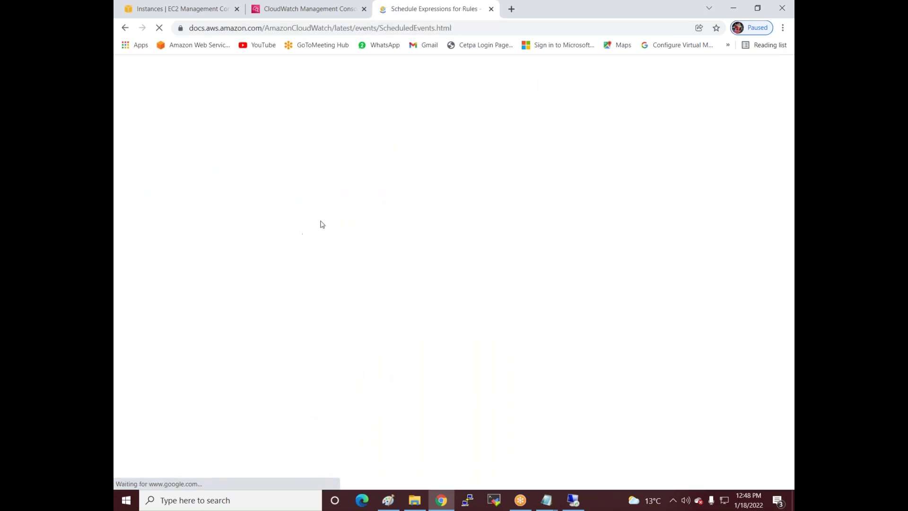
Step: Examine the cron expression fields, the wildcards and the table of sample cron strings in the guide
scroll(404, 251, "down", 10)
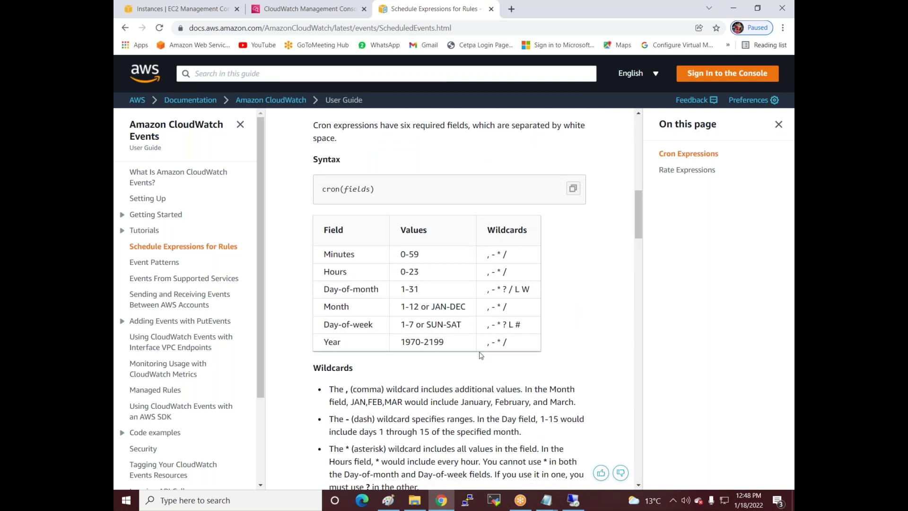
scroll(478, 344, "down", 1)
scroll(478, 343, "down", 2)
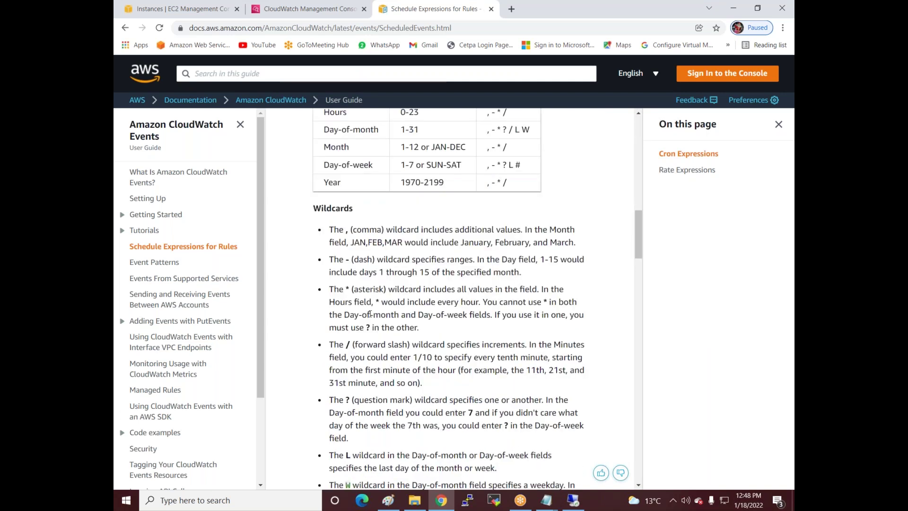
scroll(368, 366, "down", 12)
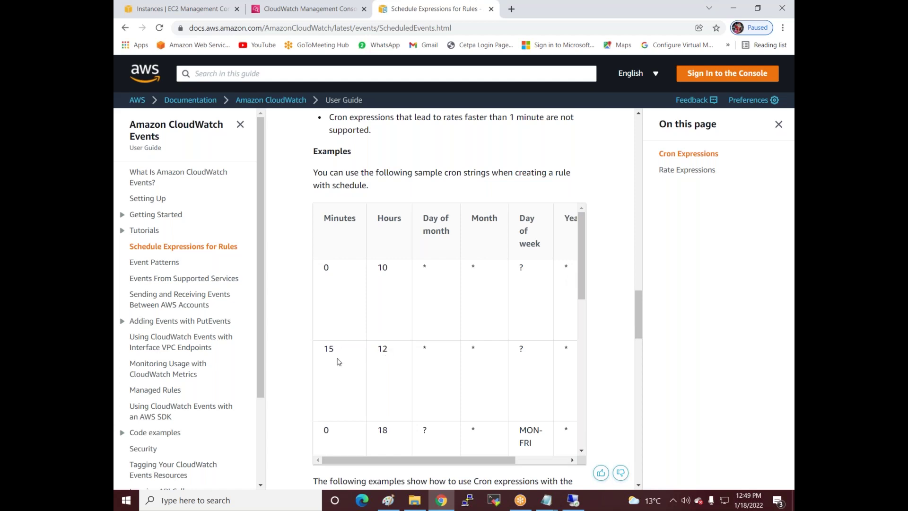
scroll(382, 381, "down", 1)
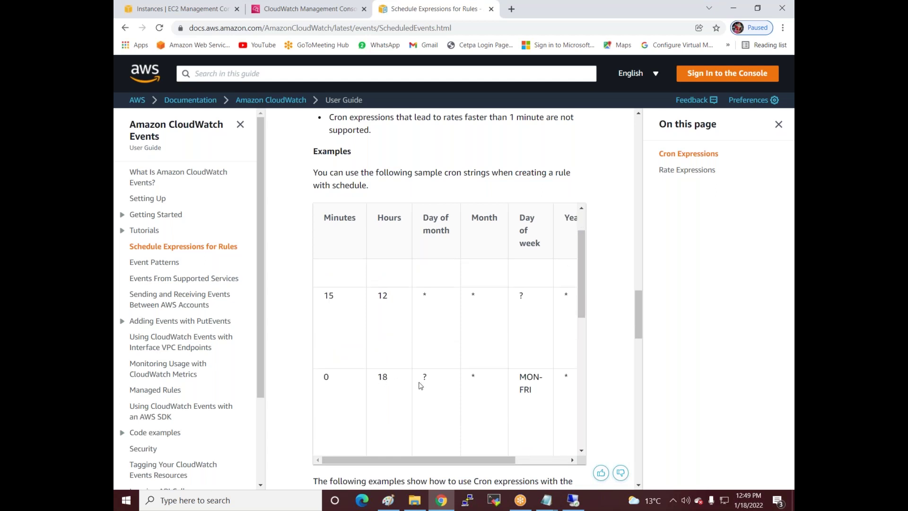
scroll(420, 363, "down", 1)
scroll(423, 361, "up", 1)
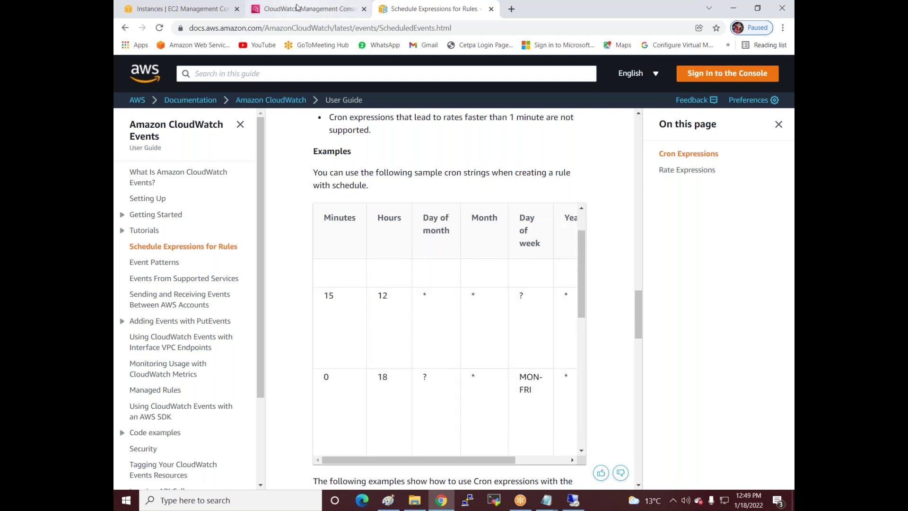
Step: Switch the new CloudWatch rule's schedule to a cron expression and enter 30 10 * * *
left_click(331, 9)
left_click(302, 365)
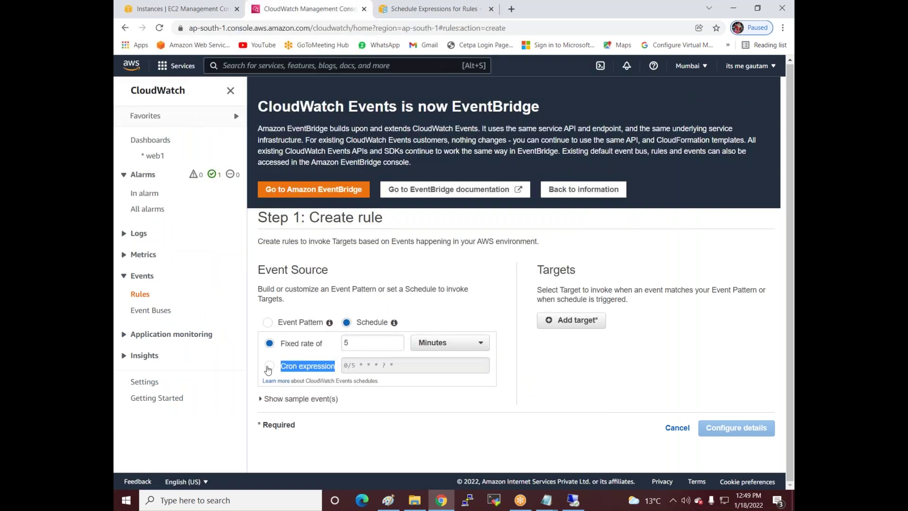
left_click(343, 365)
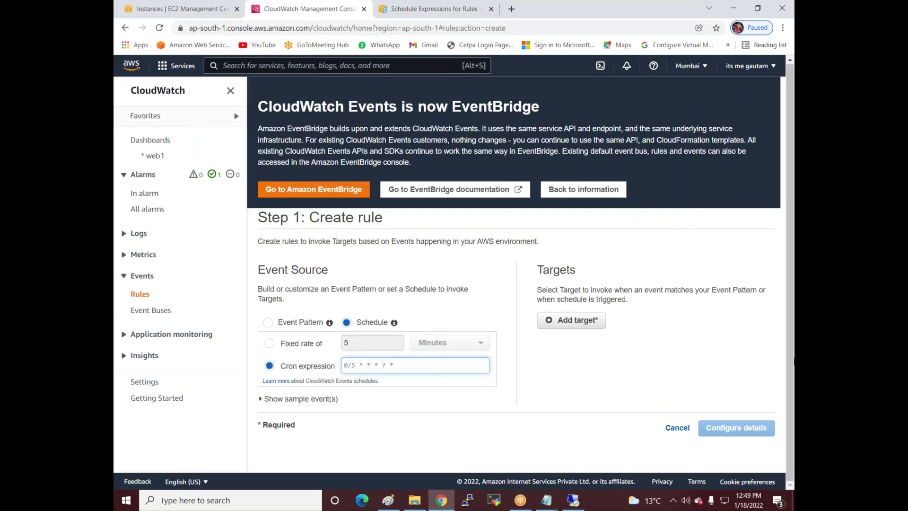
type("30 10 * * *")
left_click(403, 362)
left_click(409, 398)
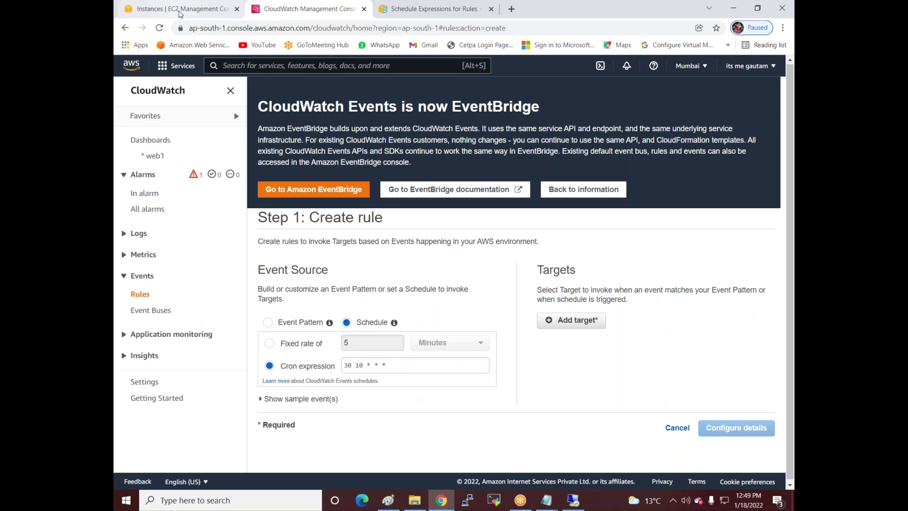
Step: Compare the entered schedule with the columns of the guide's sample cron strings table
left_click(428, 9)
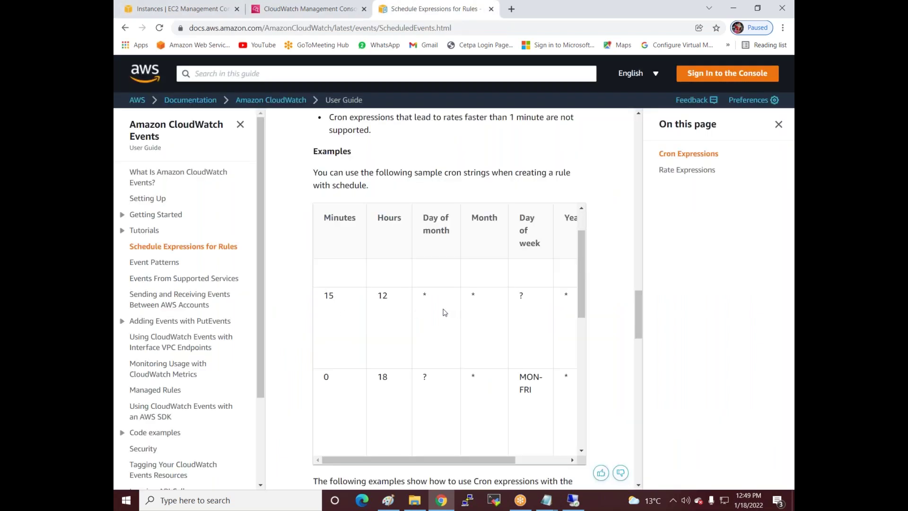
left_click_drag(490, 461, 433, 457)
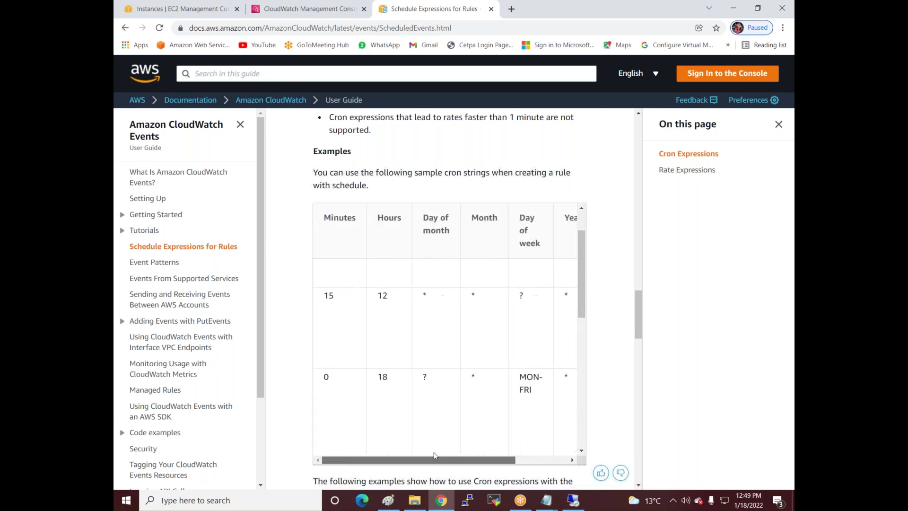